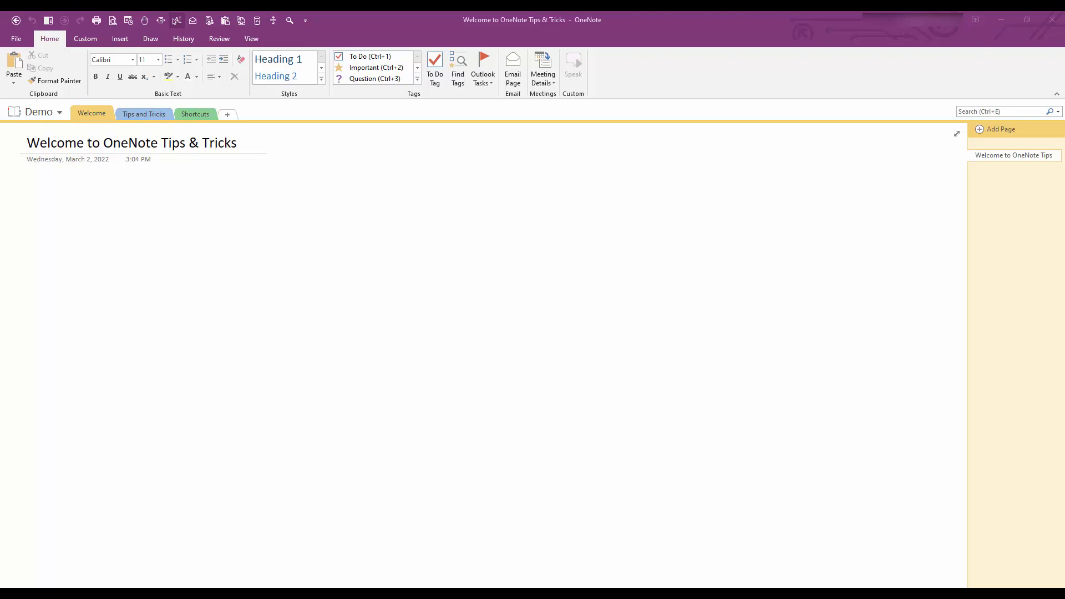
In the Tips and Tricks section, capture a screenshot of the five numbered instructions and paste it below them.
{"action": "left_click", "coordinate": [142, 114]}
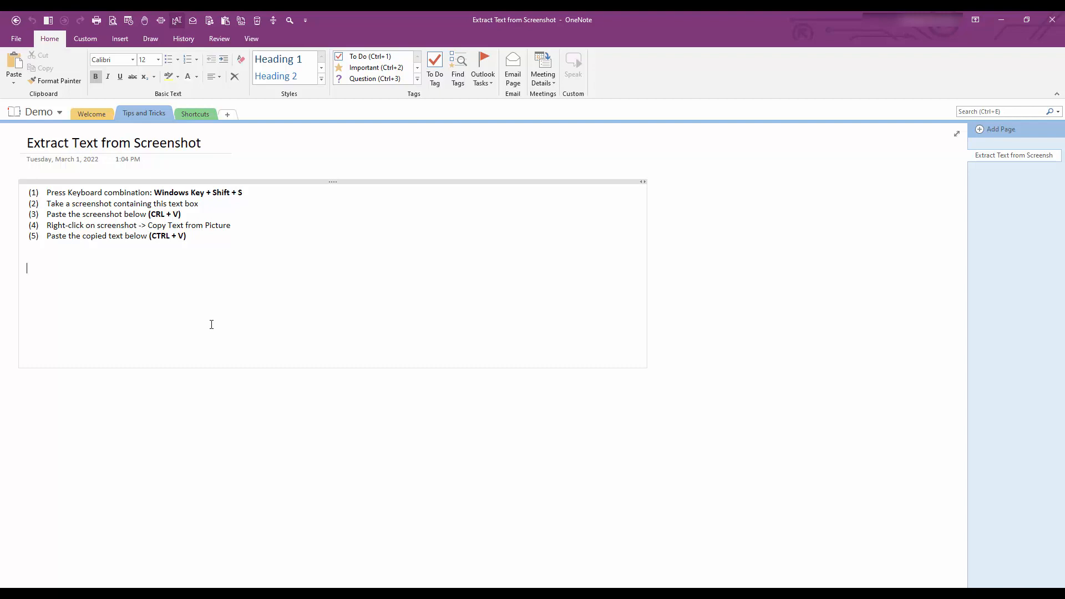
{"action": "left_click", "coordinate": [73, 295]}
{"action": "key", "text": "super+shift+s"}
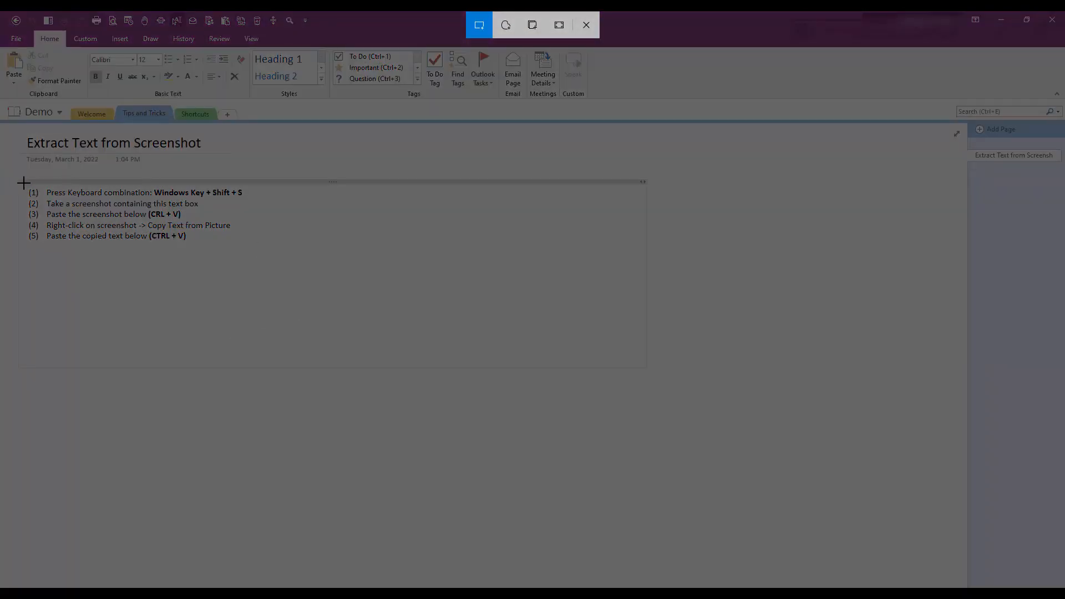
{"action": "mouse_move", "coordinate": [24, 183]}
{"action": "left_mouse_down"}
{"action": "mouse_move", "coordinate": [151, 244]}
{"action": "mouse_move", "coordinate": [256, 247]}
{"action": "left_mouse_up"}
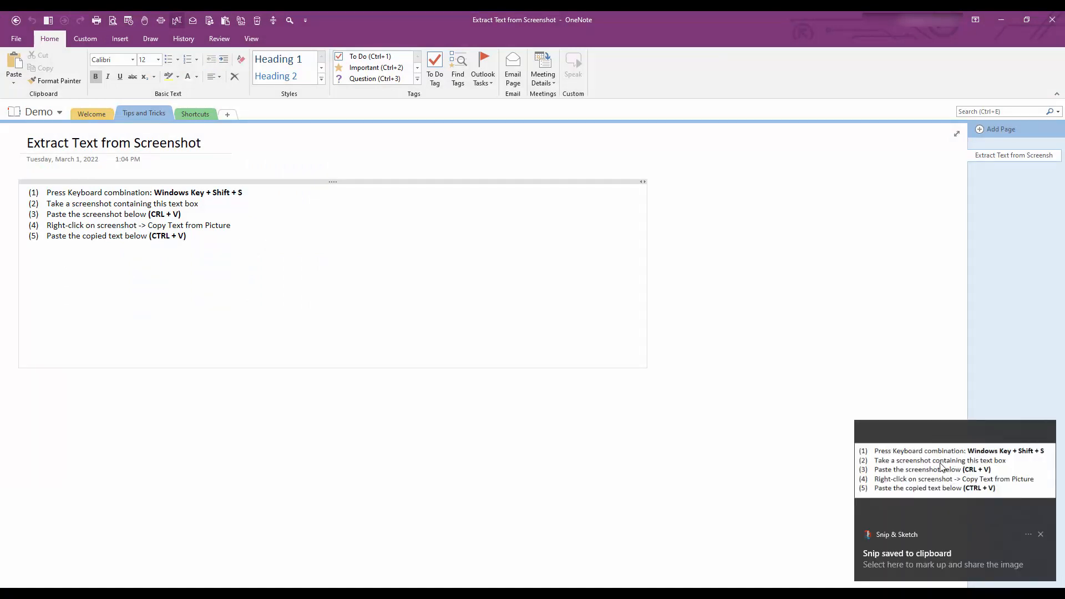
{"action": "left_click", "coordinate": [1041, 534]}
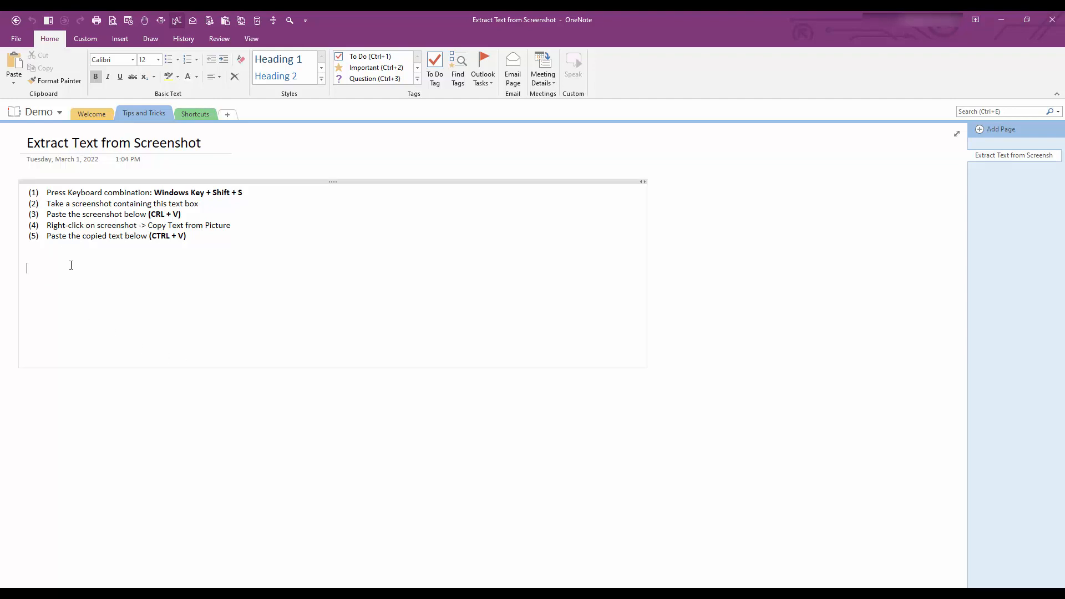
{"action": "key", "text": "ctrl+v"}
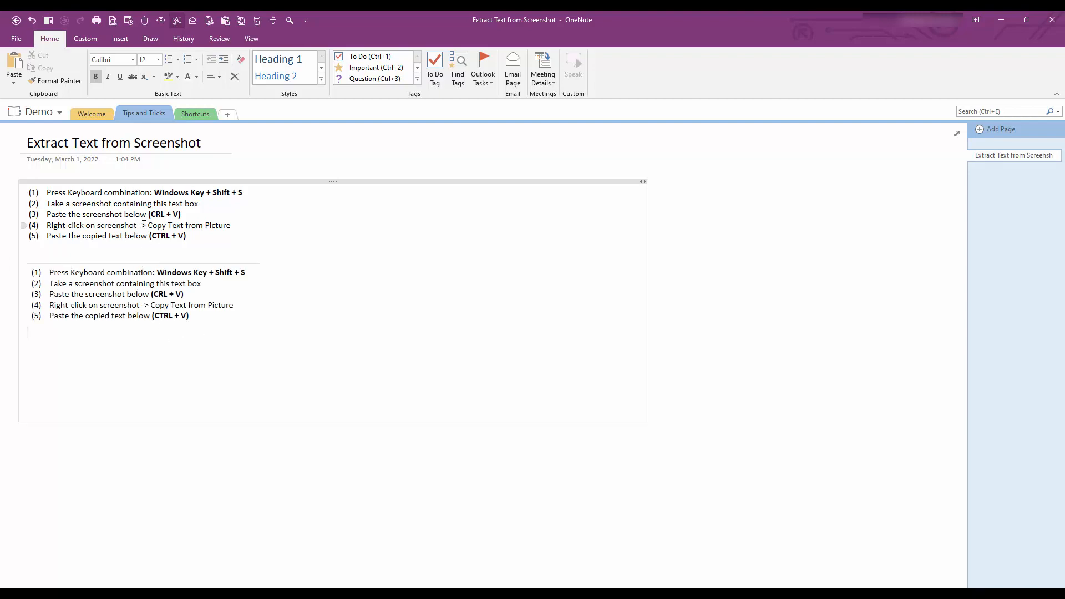
Copy the text from the pasted screenshot, paste it below the picture, and select the extracted lines.
{"action": "left_click", "coordinate": [139, 283]}
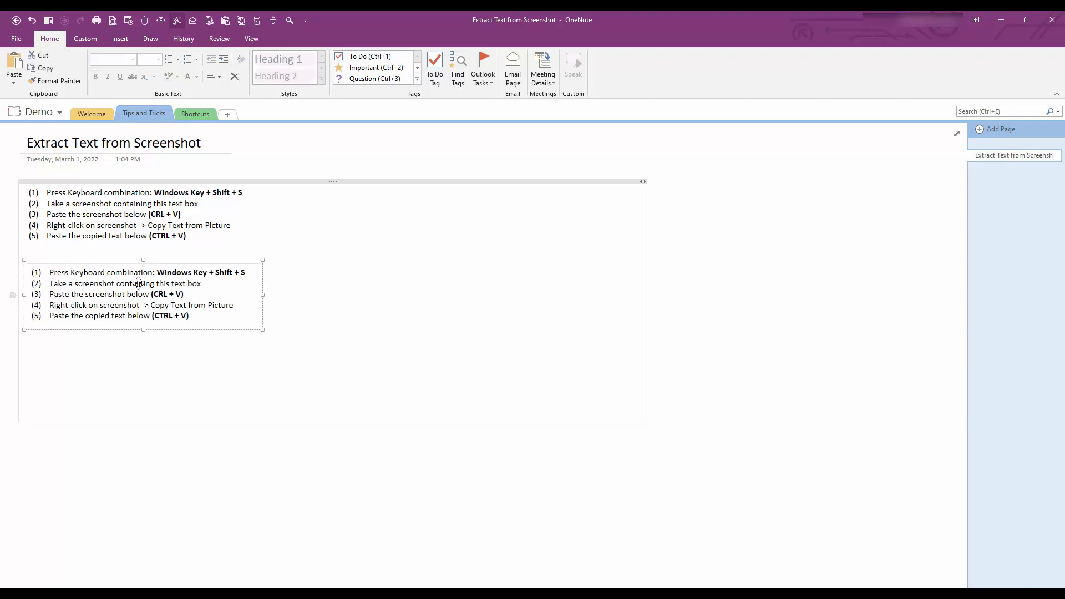
{"action": "right_click", "coordinate": [112, 291]}
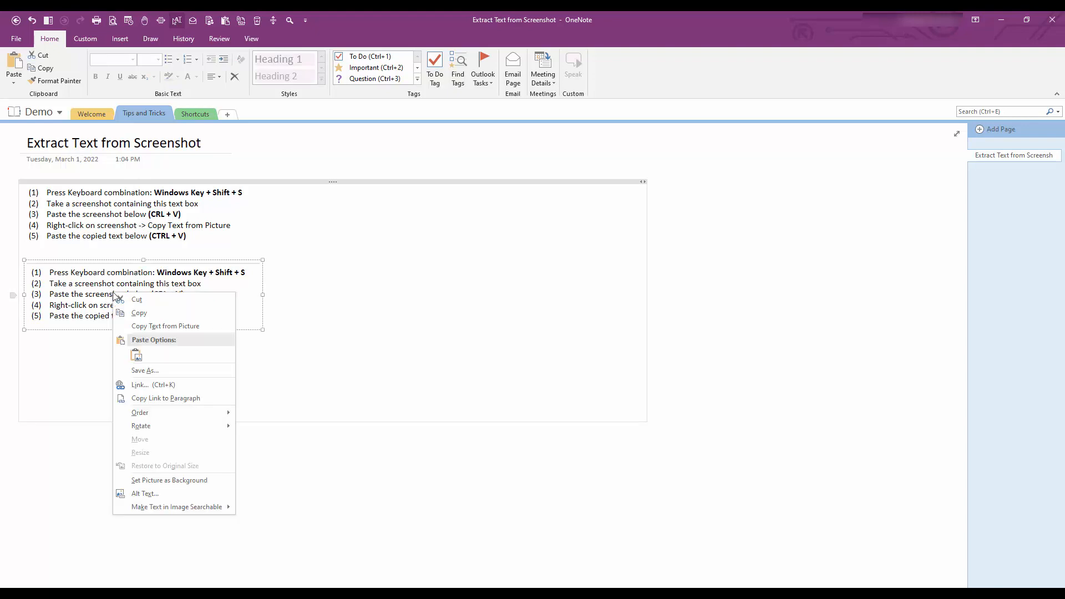
{"action": "left_click", "coordinate": [184, 327]}
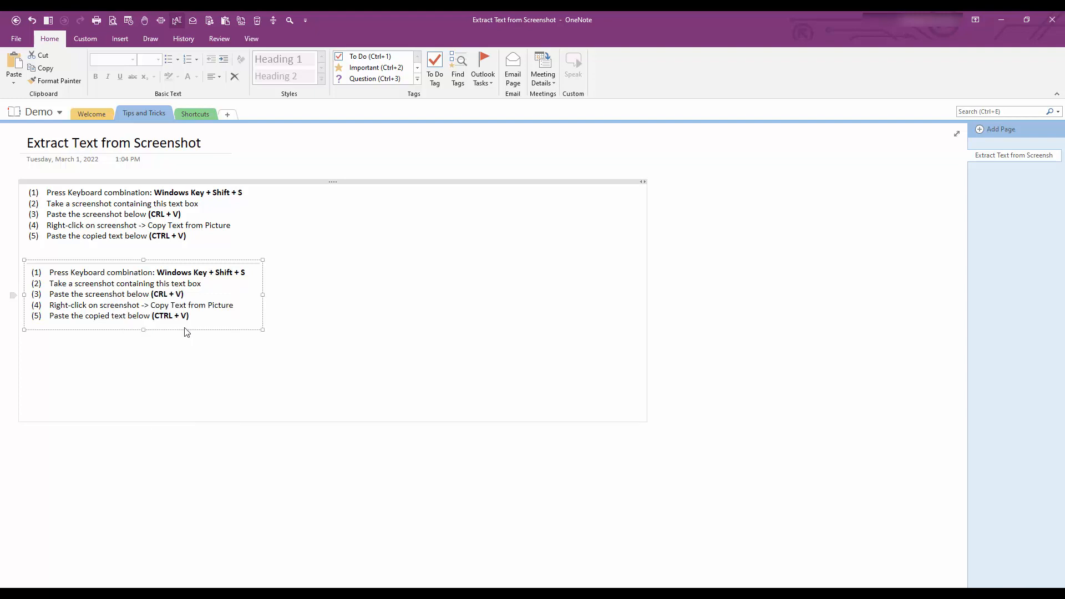
{"action": "left_click", "coordinate": [84, 353]}
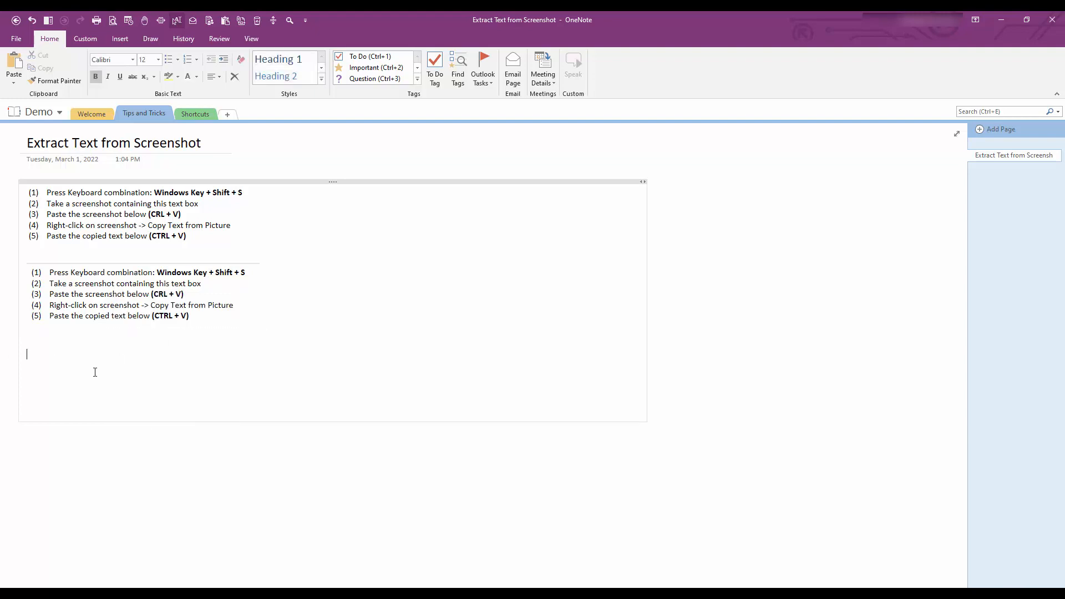
{"action": "key", "text": "ctrl+v"}
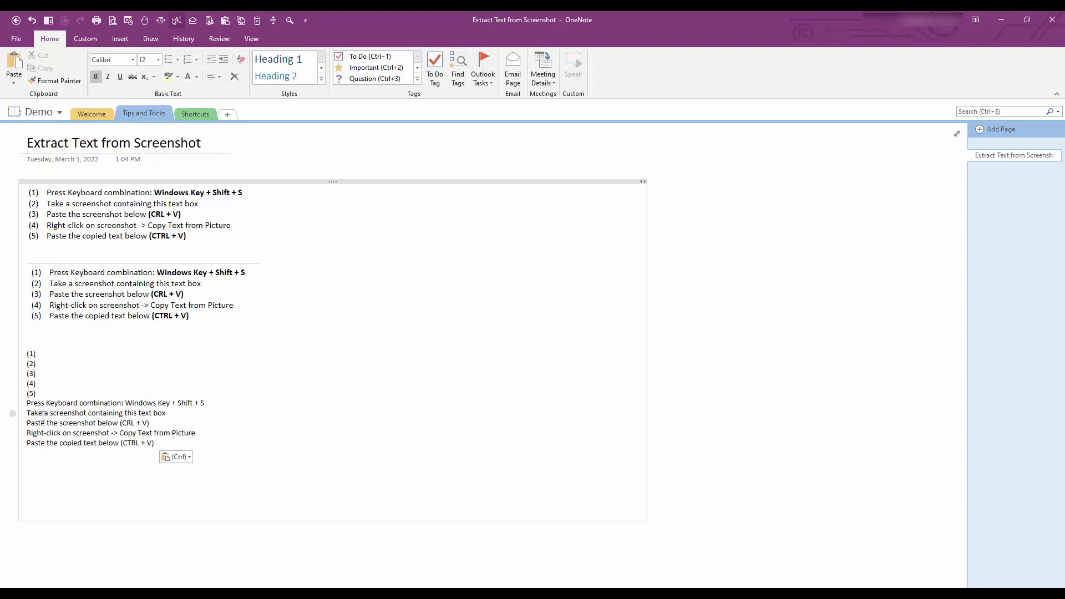
{"action": "left_click_drag", "start_coordinate": [158, 443], "coordinate": [26, 403]}
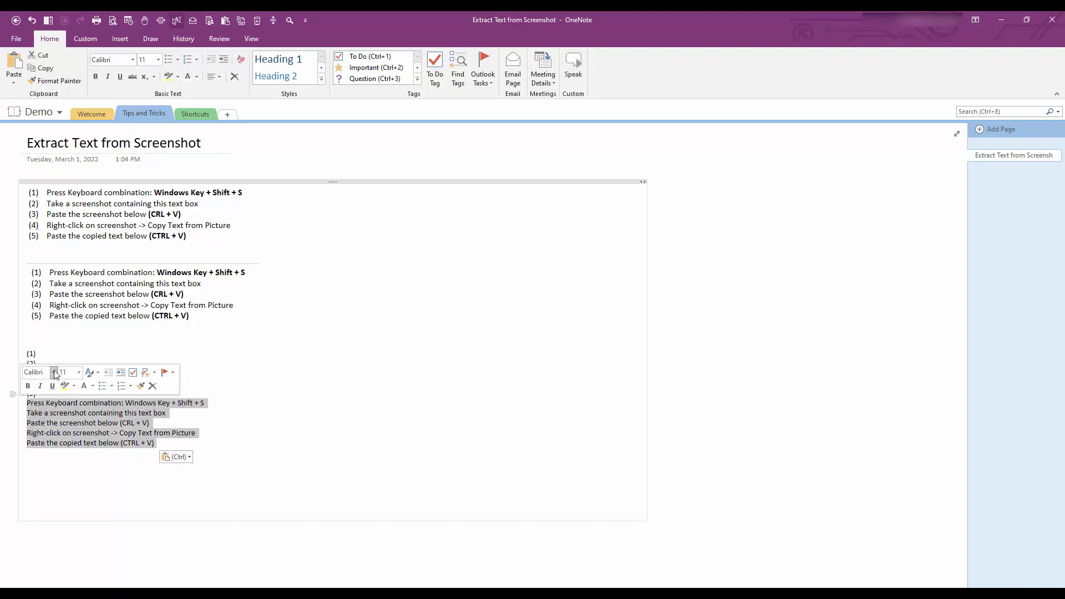
{"action": "left_click_drag", "start_coordinate": [27, 353], "coordinate": [156, 443]}
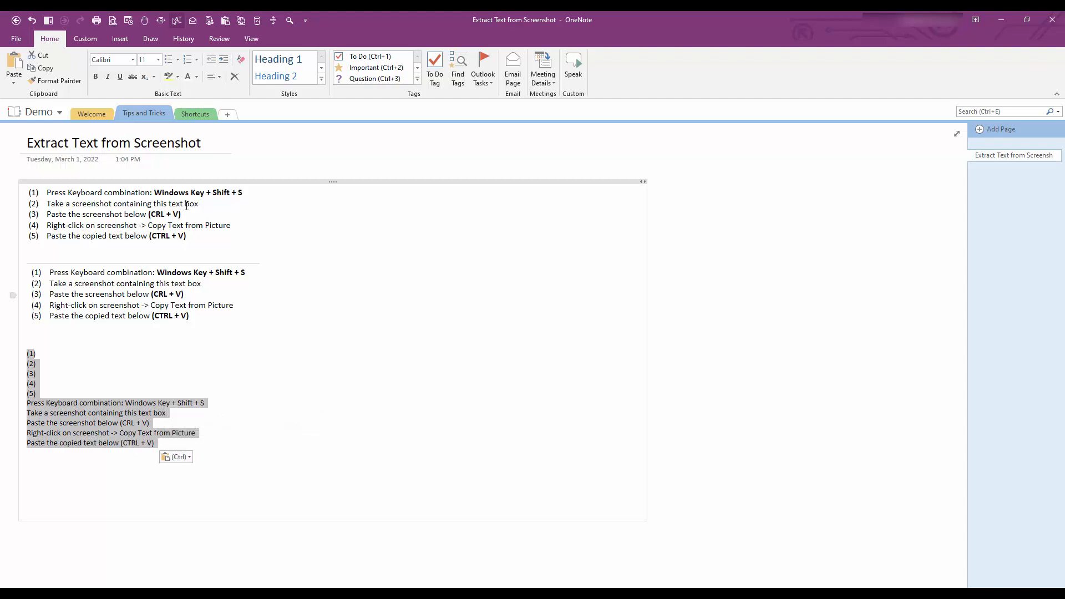
In the Shortcuts section, add a bulleted list with the items One and Two under "Bullet Point List" in the table.
{"action": "left_click", "coordinate": [201, 115]}
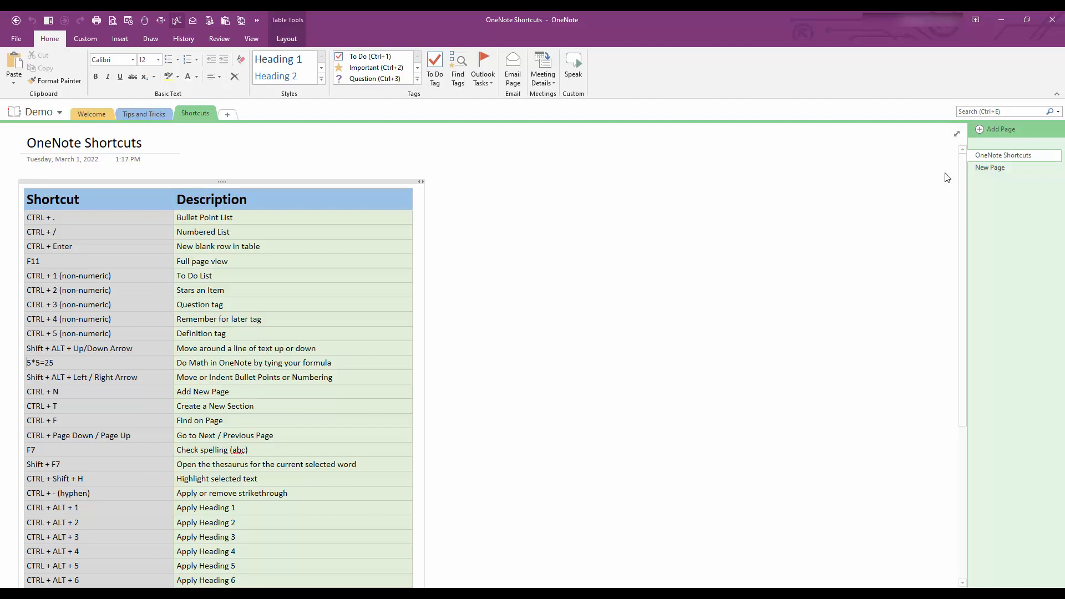
{"action": "mouse_move", "coordinate": [963, 177]}
{"action": "left_mouse_down"}
{"action": "mouse_move", "coordinate": [961, 335]}
{"action": "mouse_move", "coordinate": [960, 172]}
{"action": "left_mouse_up"}
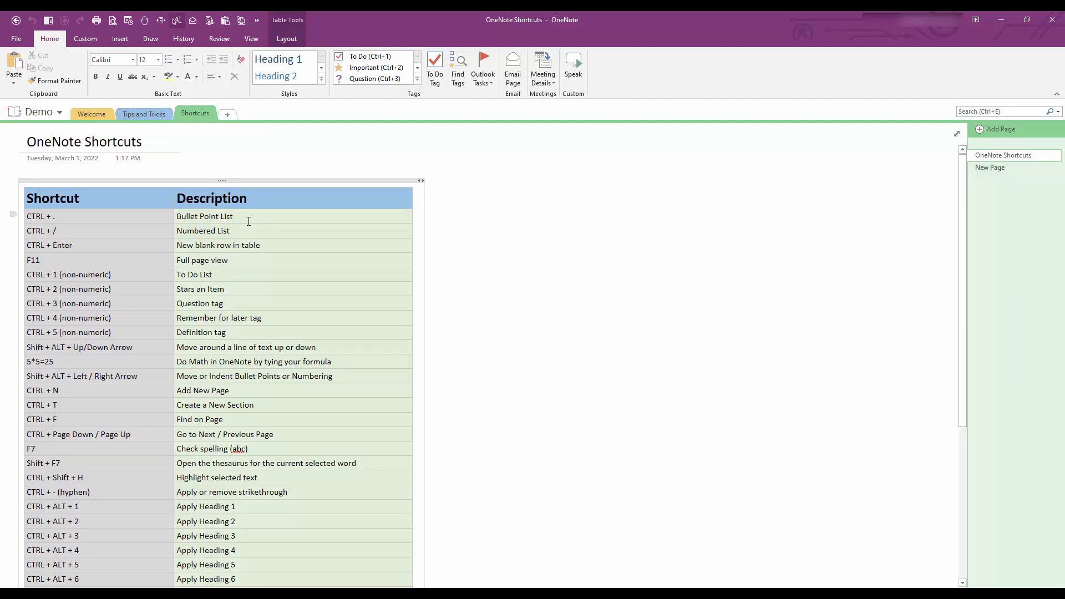
{"action": "left_click", "coordinate": [248, 221]}
{"action": "key", "text": "Return"}
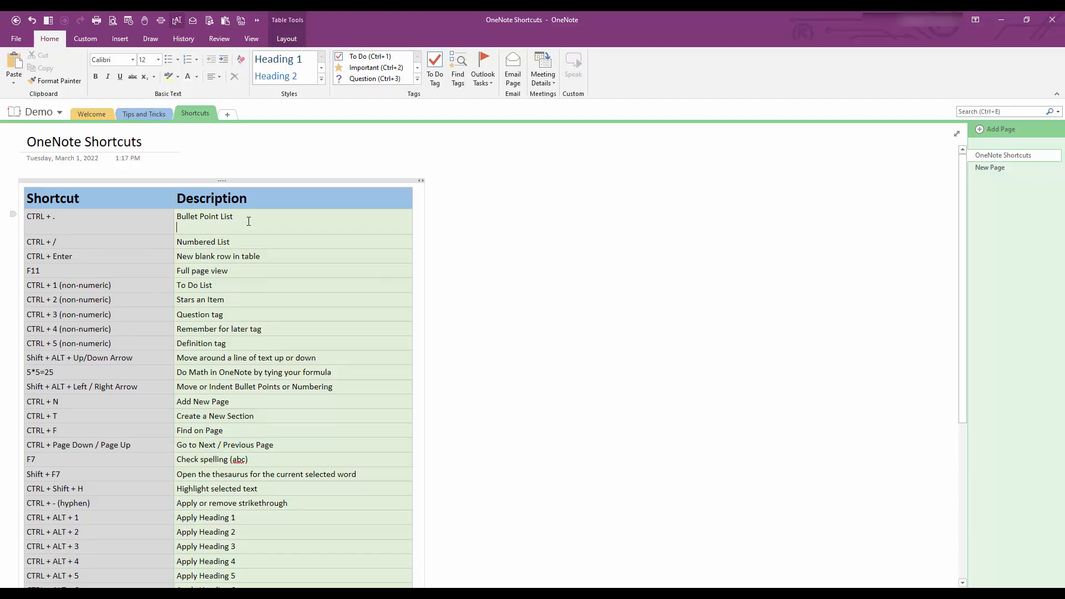
{"action": "key", "text": "ctrl+period"}
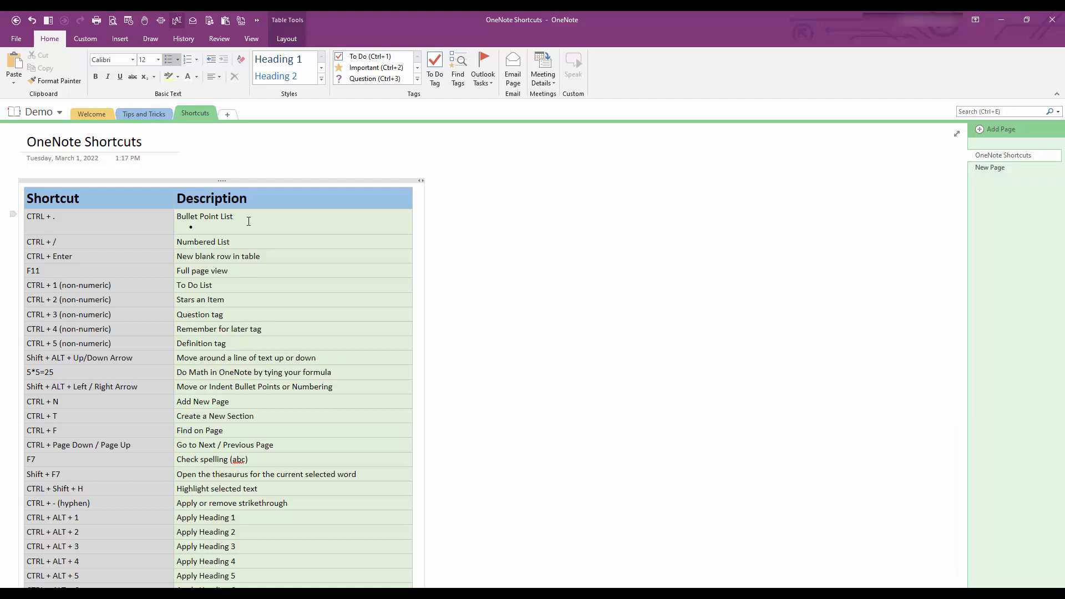
{"action": "type", "text": "One"}
{"action": "key", "text": "Return"}
{"action": "type", "text": "Two"}
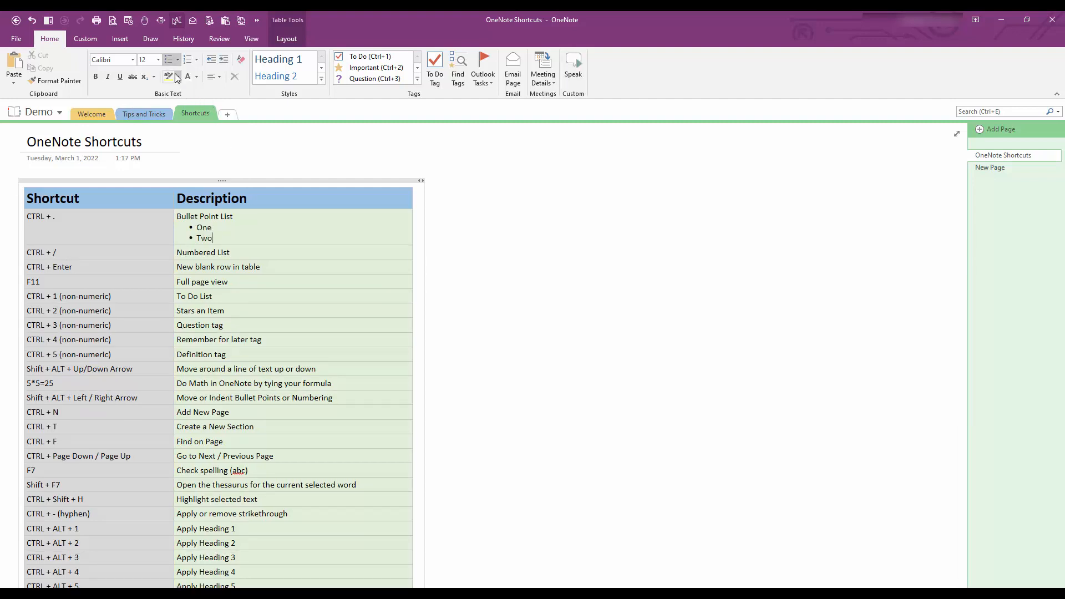
Add a numbered list with the items One, Two and Three under "Numbered List" in the table.
{"action": "left_click", "coordinate": [245, 253]}
{"action": "key", "text": "Return"}
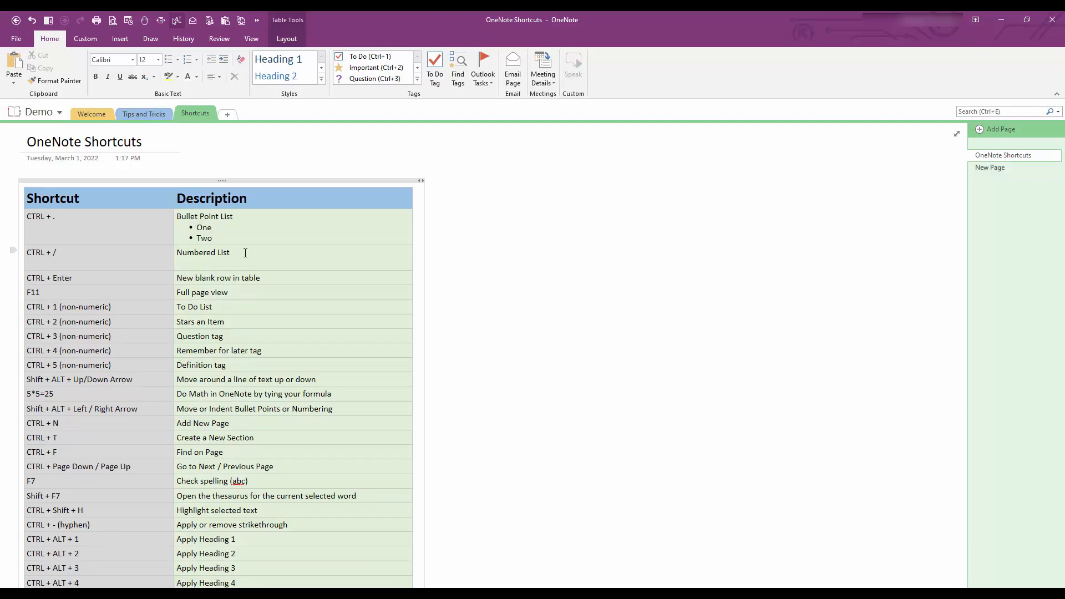
{"action": "key", "text": "ctrl+slash"}
{"action": "type", "text": "One"}
{"action": "key", "text": "Return"}
{"action": "type", "text": "Two"}
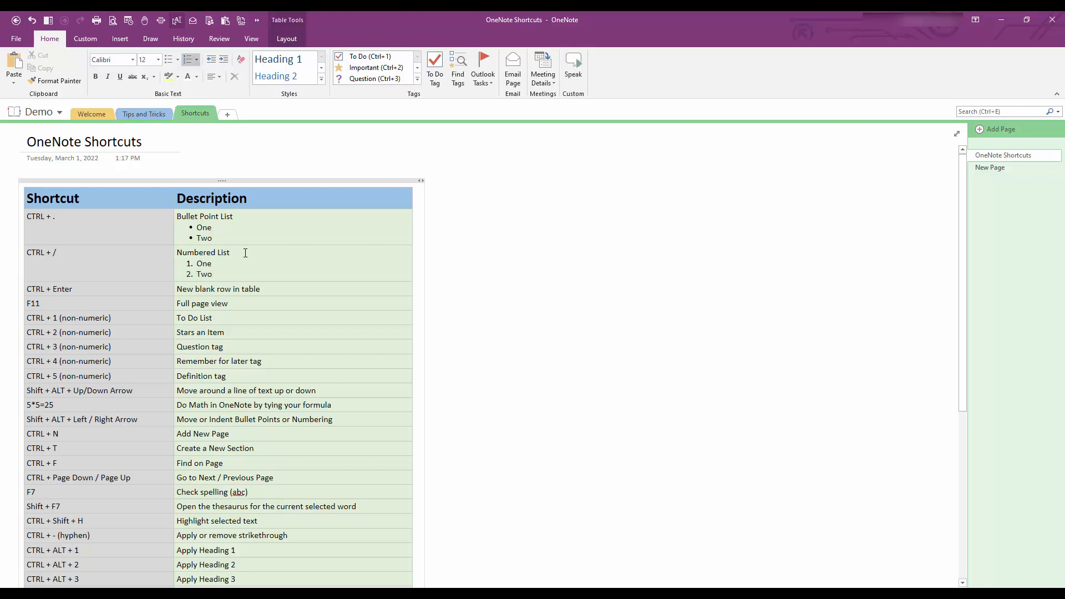
{"action": "key", "text": "Return"}
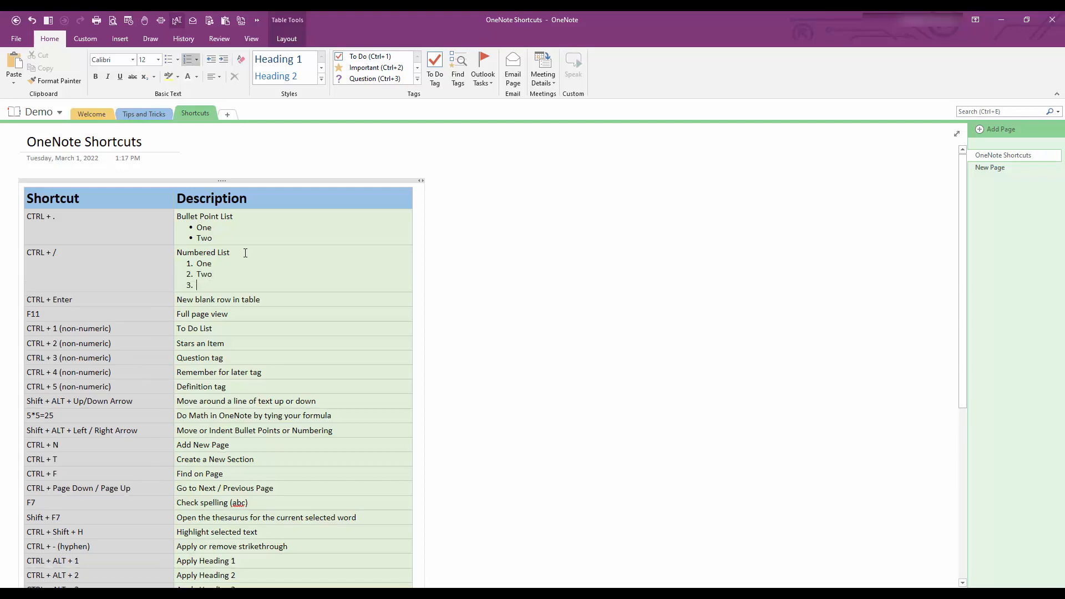
{"action": "type", "text": "Three"}
Insert a table row below "New blank row in table" and enter "New row added" as its description.
{"action": "left_click", "coordinate": [276, 301]}
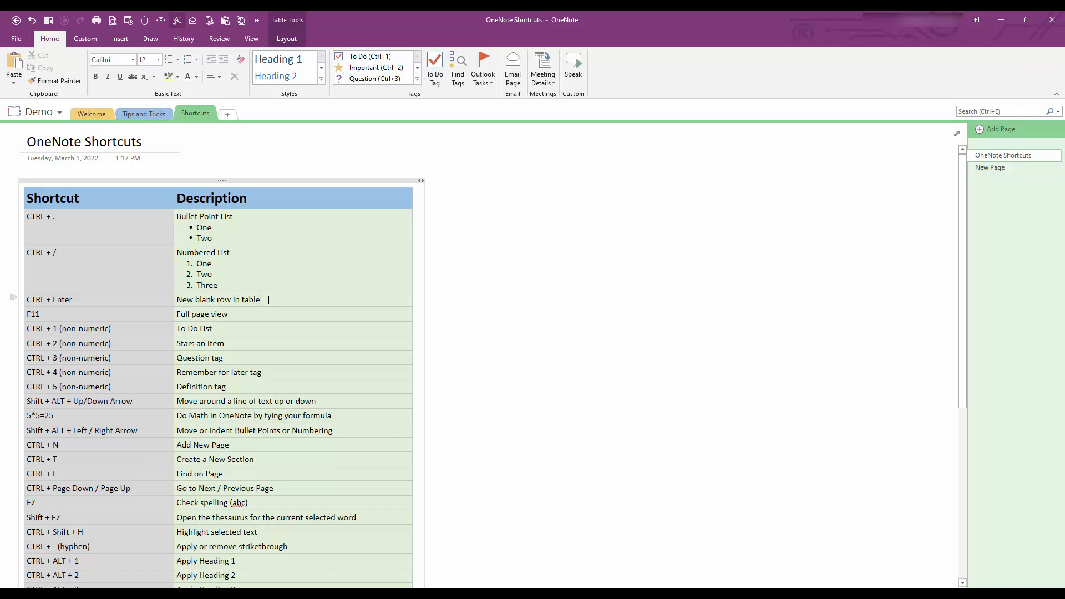
{"action": "key", "text": "ctrl+Return"}
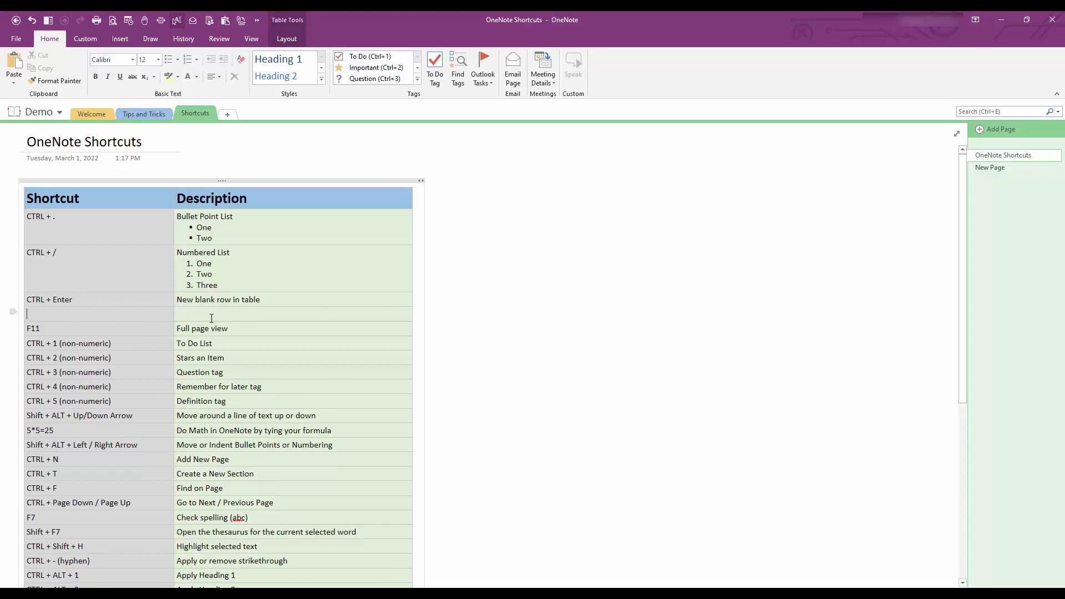
{"action": "type", "text": "New Roow added"}
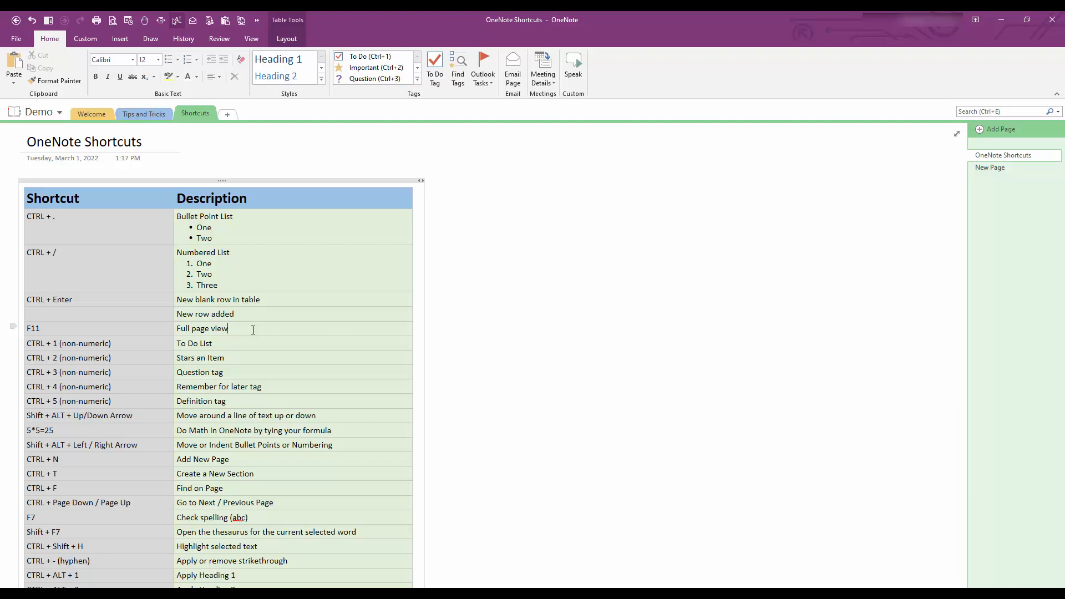
Show the shortcuts page in full page view and return to the normal view.
{"action": "key", "text": "F11"}
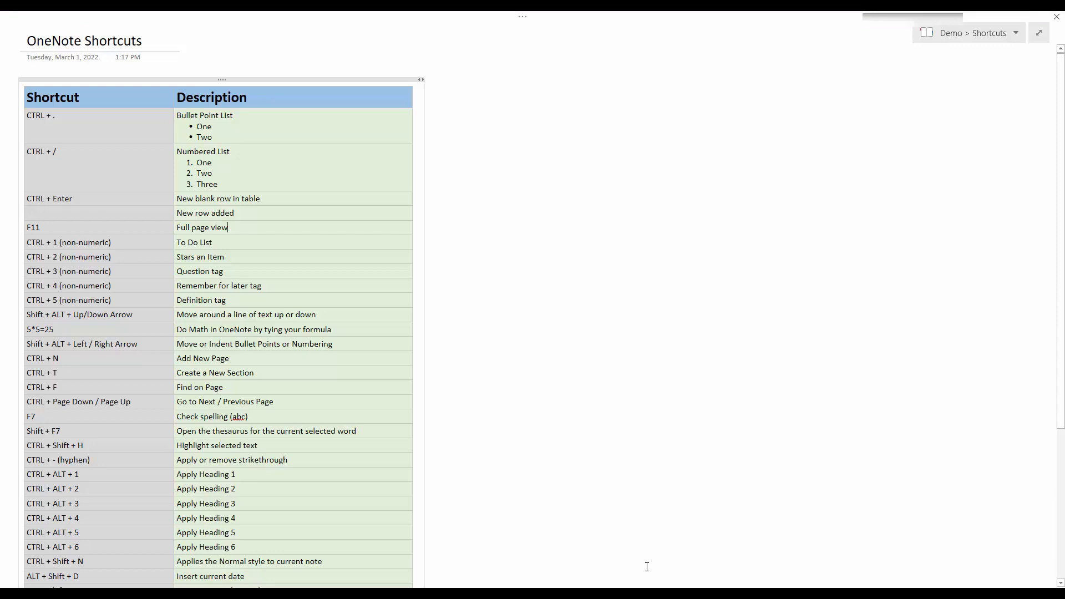
{"action": "key", "text": "F11"}
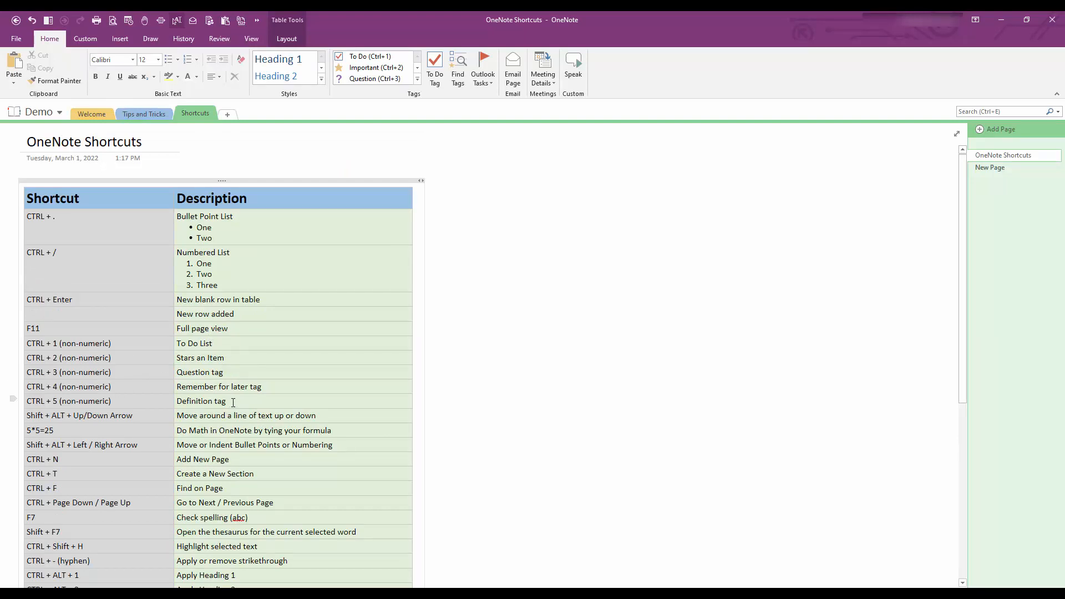
Select the five tag descriptions from "To Do List" to "Definition tag" and look through the full list of available tags.
{"action": "left_click_drag", "start_coordinate": [233, 402], "coordinate": [195, 343]}
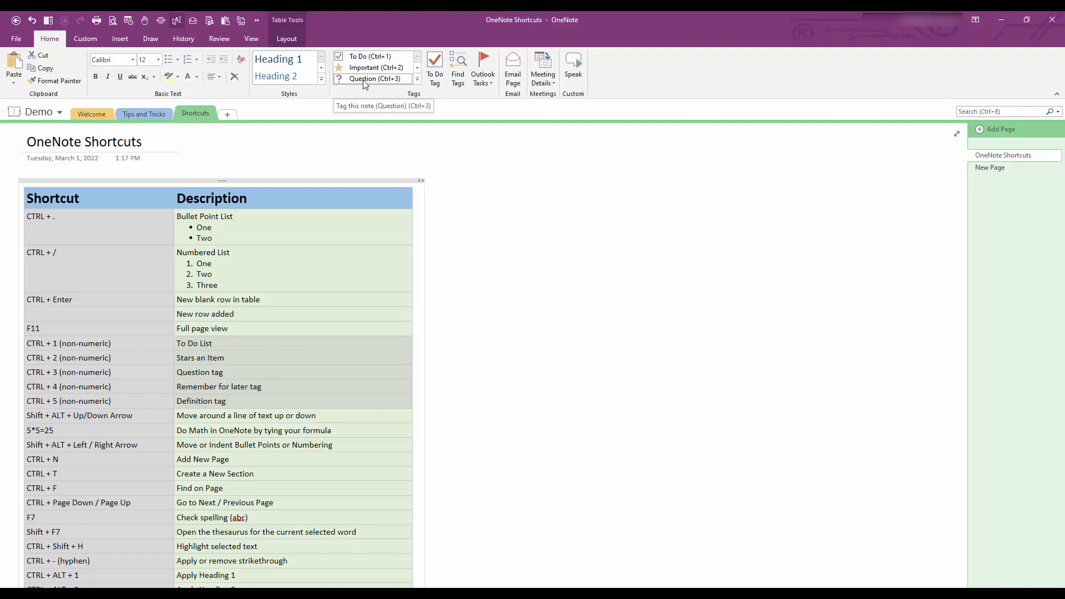
{"action": "left_click", "coordinate": [417, 78]}
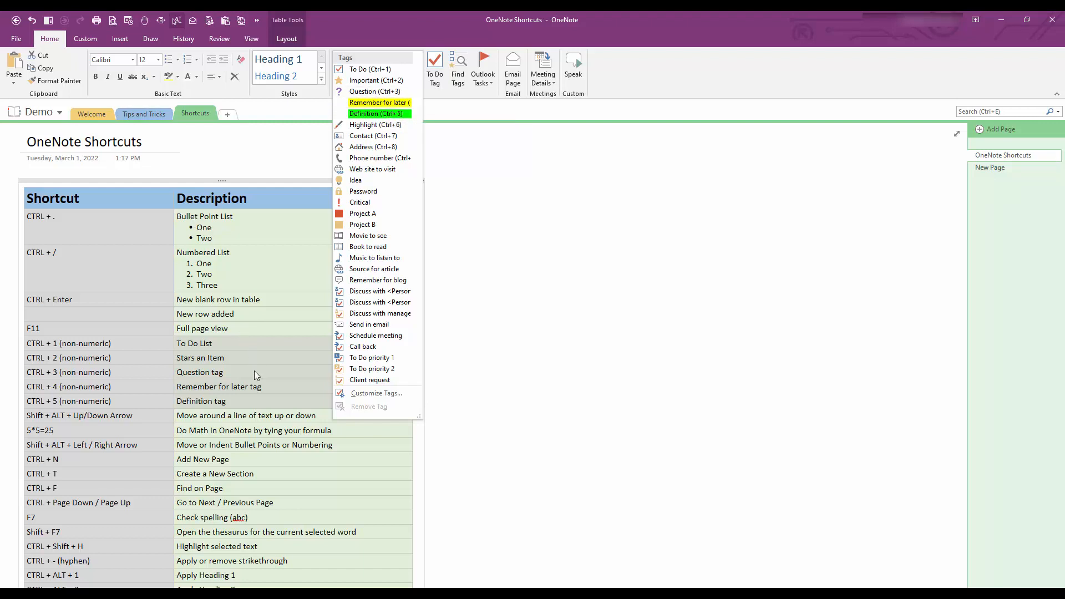
{"action": "left_click", "coordinate": [258, 389]}
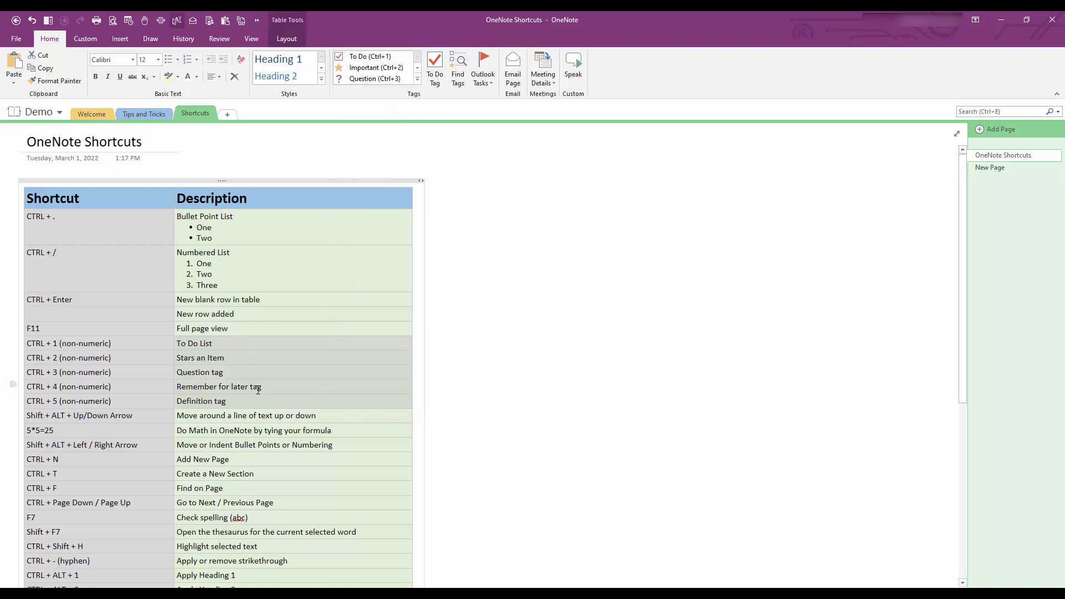
Add a to-do checkbox list with the items One, Two, Three and Four under "To Do List" in the table.
{"action": "left_click", "coordinate": [225, 344]}
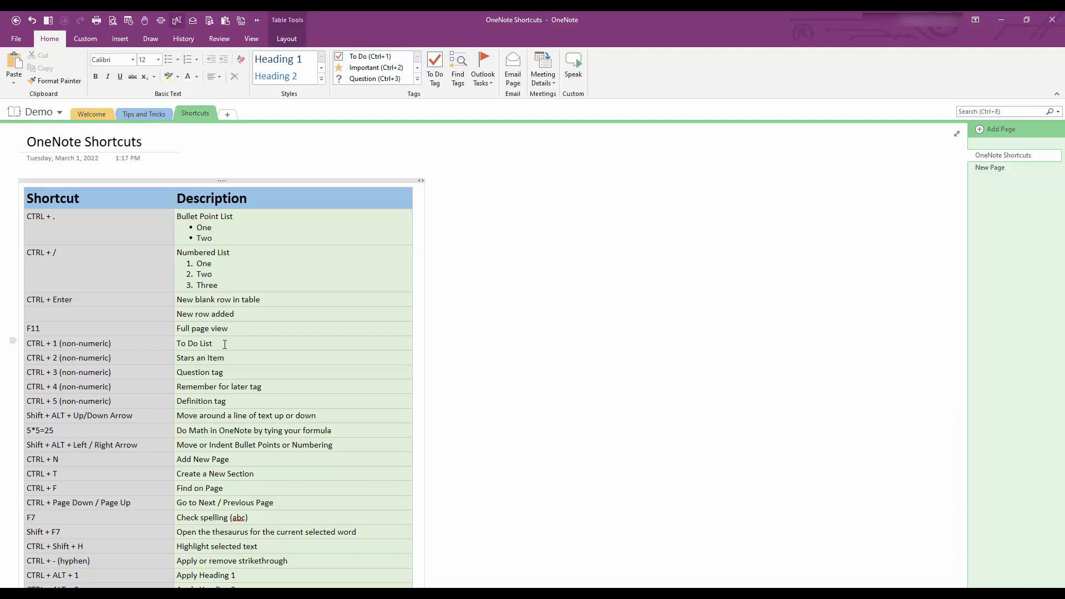
{"action": "key", "text": "Return"}
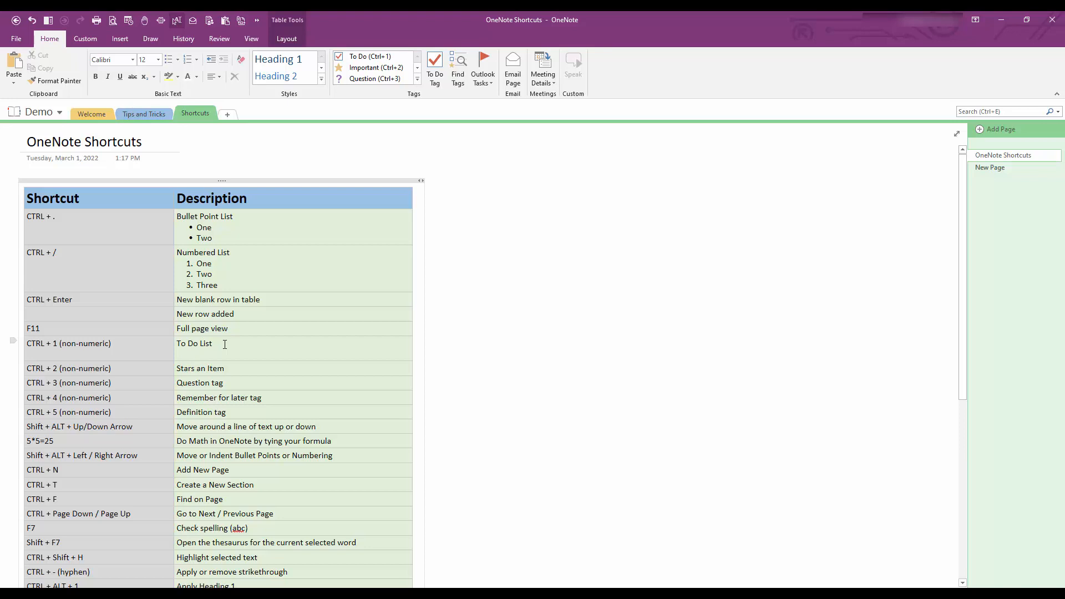
{"action": "key", "text": "ctrl+1"}
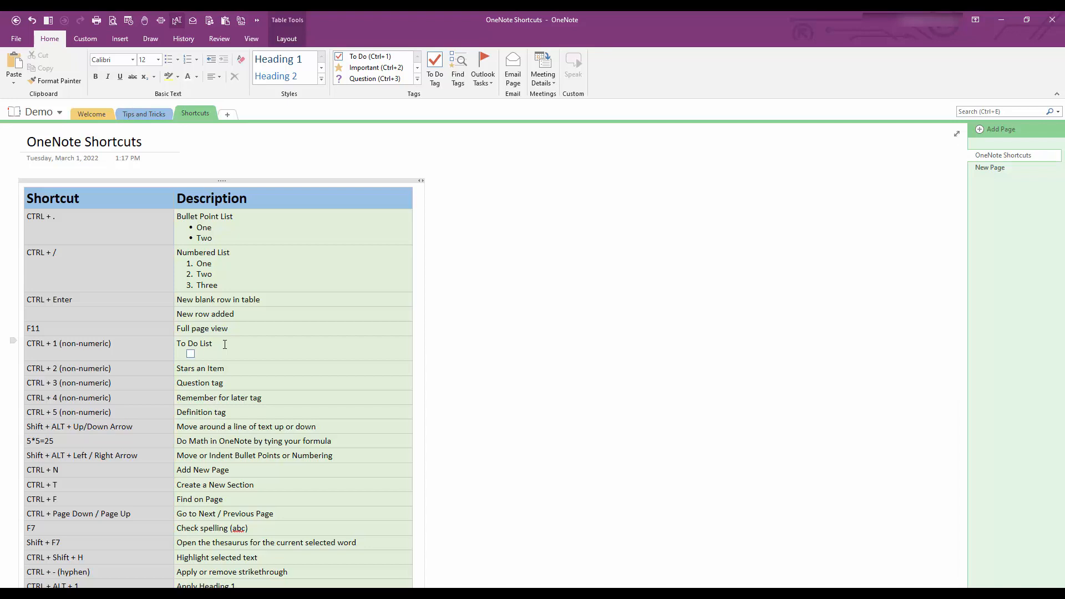
{"action": "type", "text": "One"}
{"action": "key", "text": "Return"}
{"action": "type", "text": "Two"}
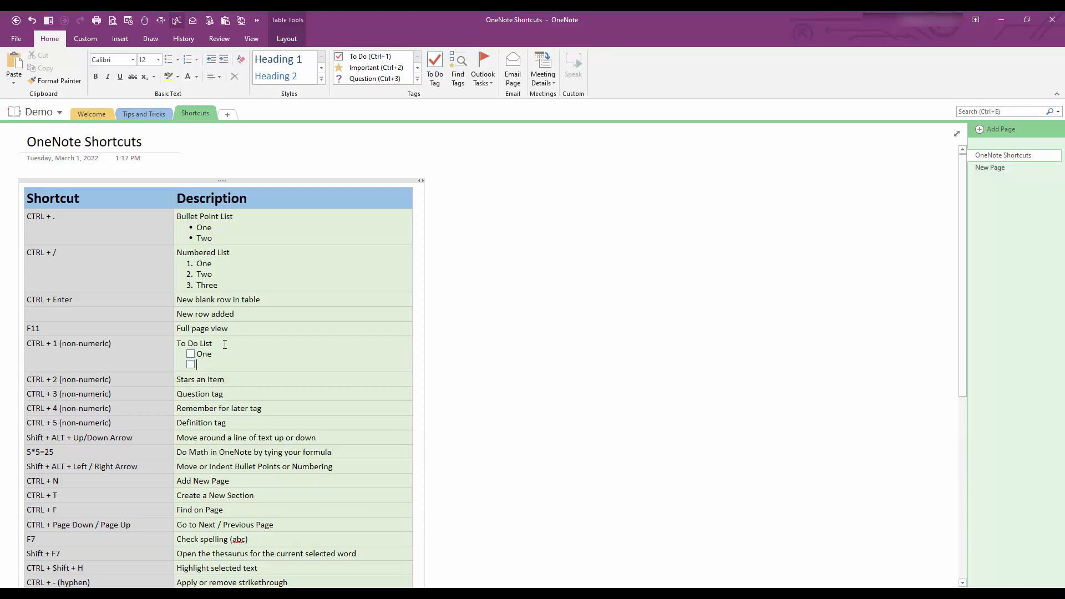
{"action": "key", "text": "Return"}
{"action": "type", "text": "Three"}
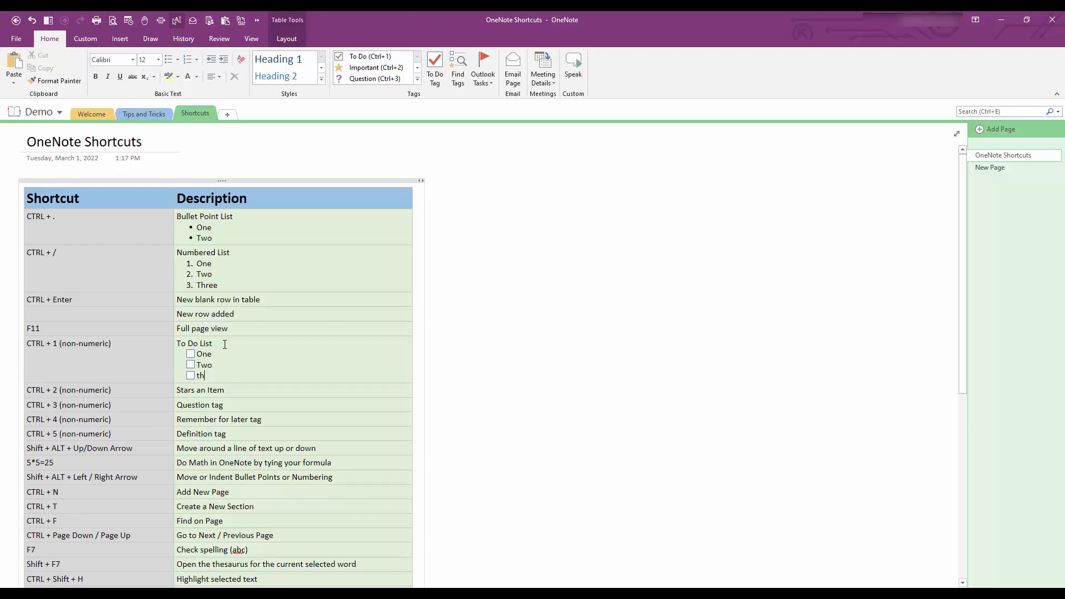
{"action": "key", "text": "Return"}
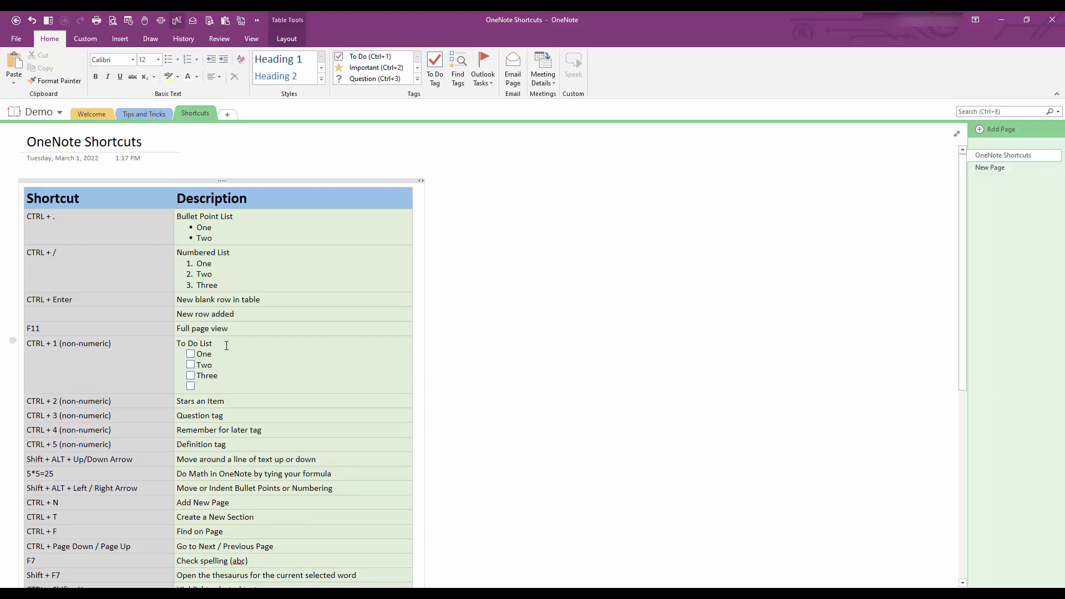
{"action": "type", "text": "Four"}
Under "Stars an Item", add three lines with the star tag: "Important", "Any important task" and "Another one".
{"action": "scroll", "coordinate": [227, 346], "scroll_direction": "down", "scroll_amount": 3}
{"action": "left_click", "coordinate": [240, 272]}
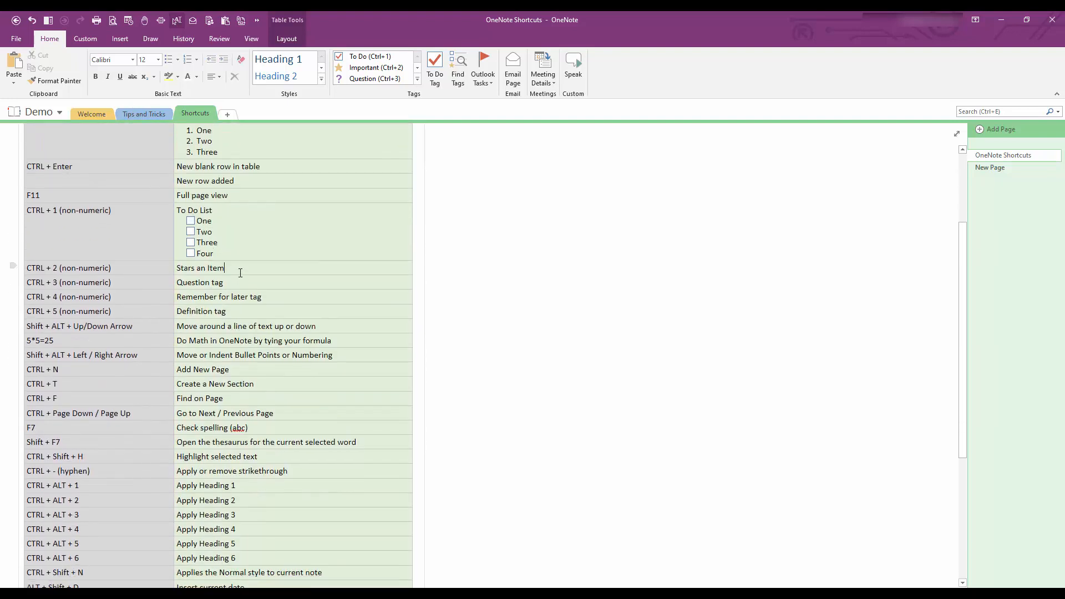
{"action": "key", "text": "Return"}
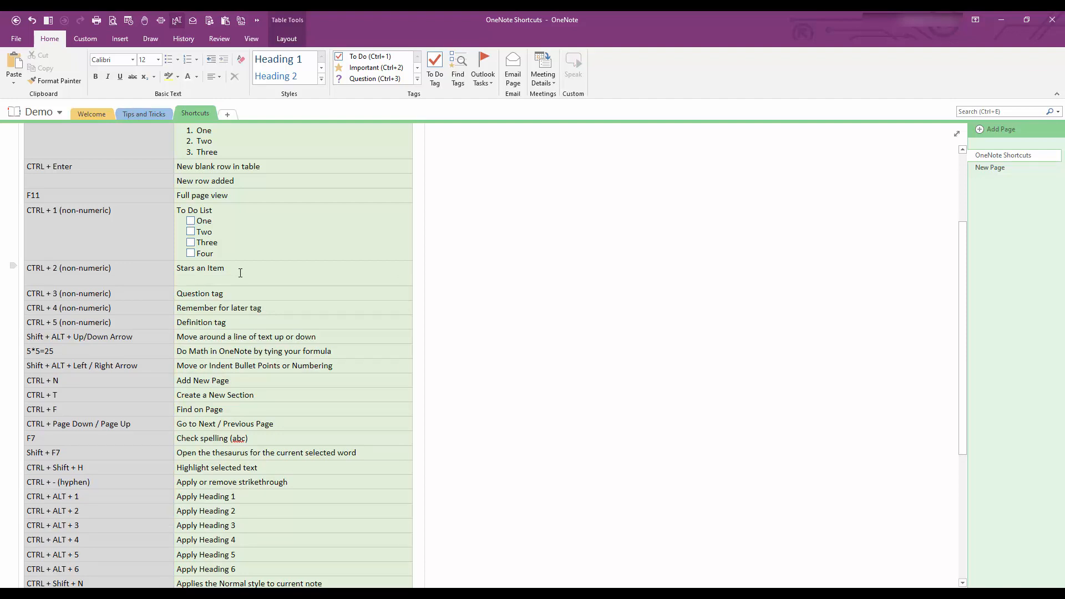
{"action": "key", "text": "ctrl+2"}
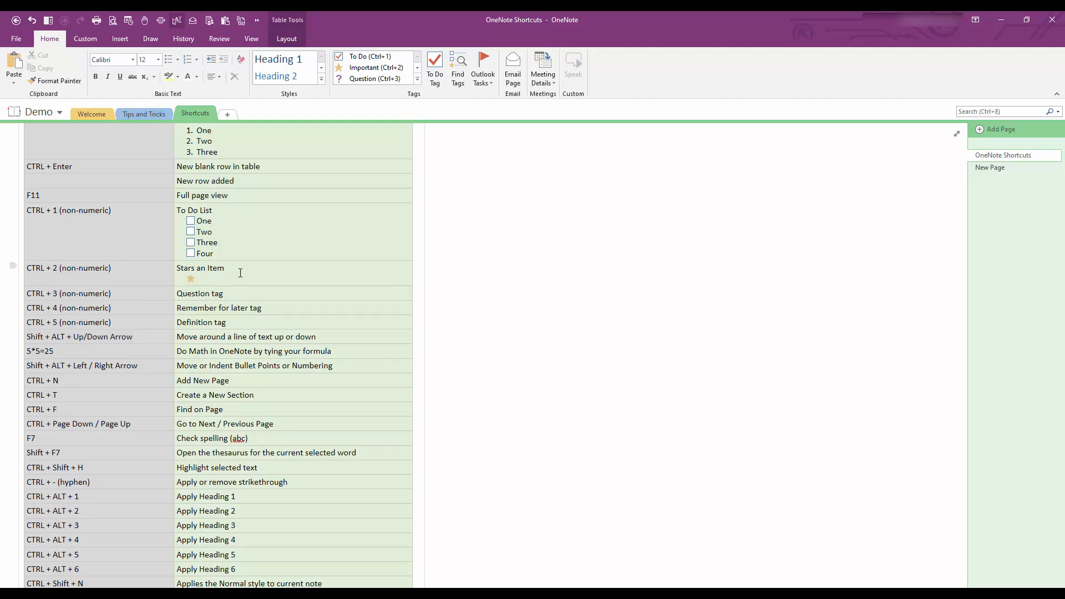
{"action": "type", "text": "Important"}
{"action": "key", "text": "Return"}
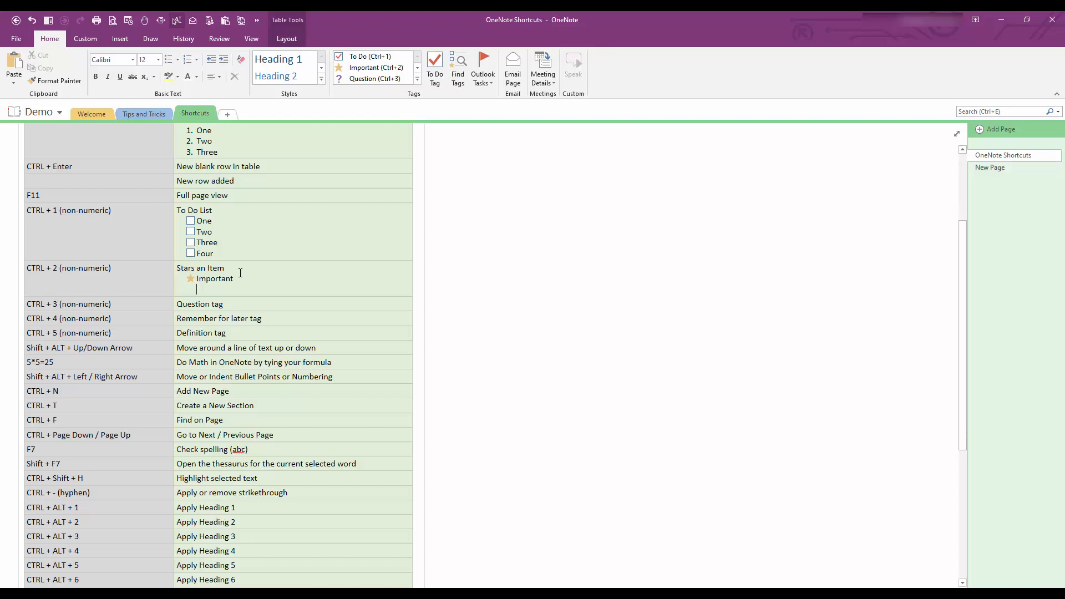
{"action": "key", "text": "ctrl+2"}
{"action": "type", "text": "Any impor"}
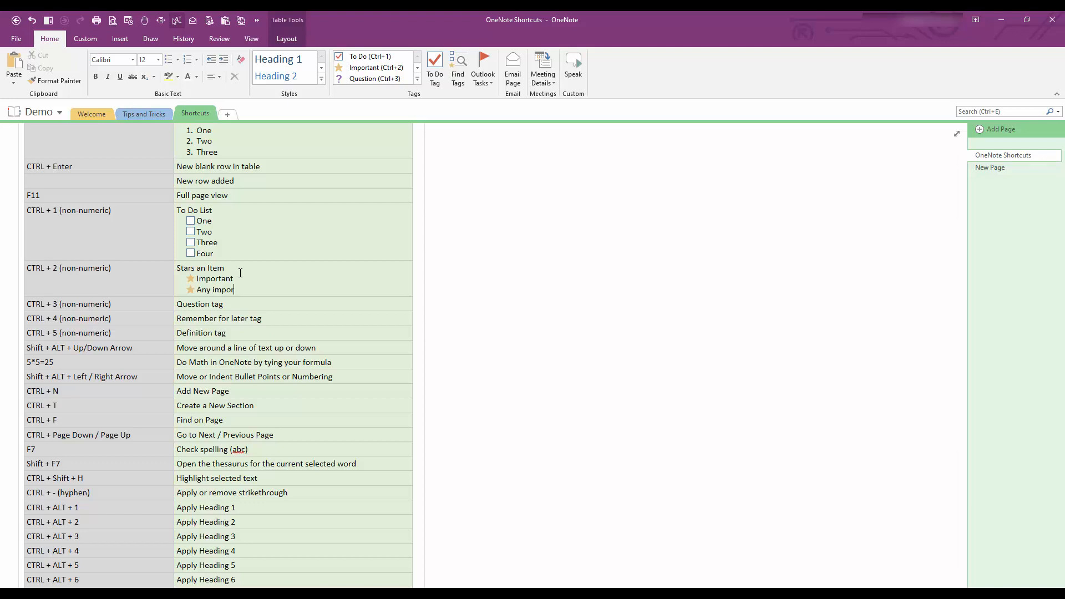
{"action": "type", "text": "tant task"}
{"action": "key", "text": "Return"}
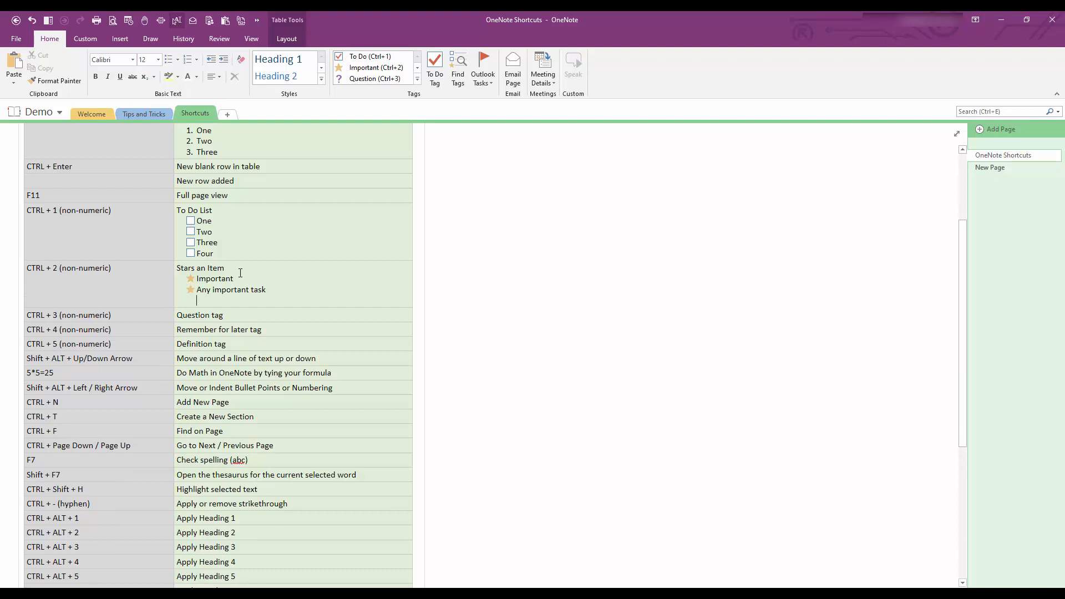
{"action": "key", "text": "ctrl+2"}
{"action": "type", "text": "Another one"}
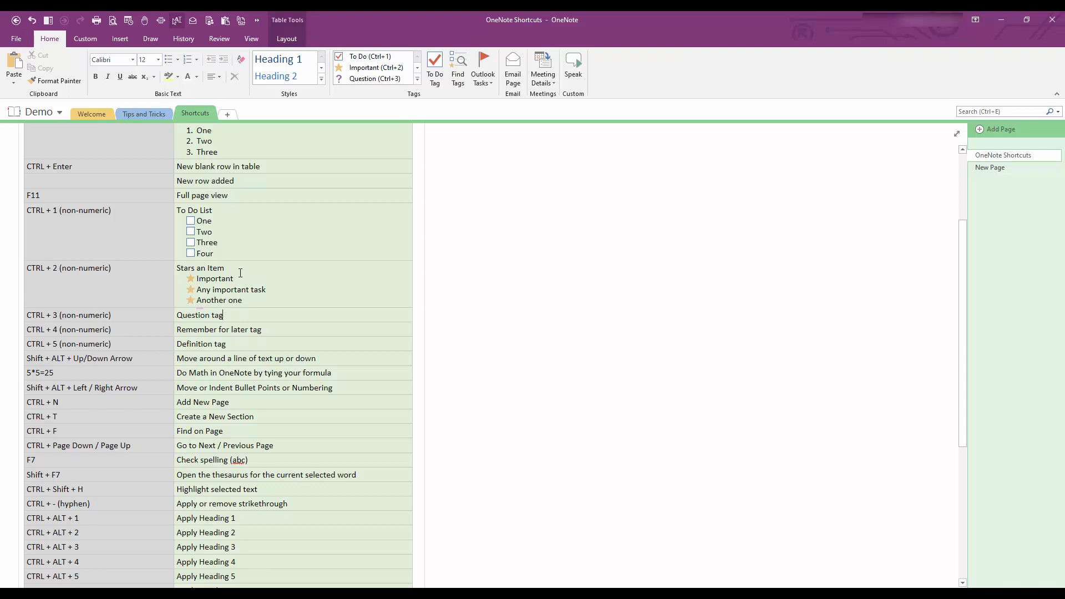
Under "Question tag", add two lines with the question tag: "What does this mean?" and "Question?".
{"action": "key", "text": "Return"}
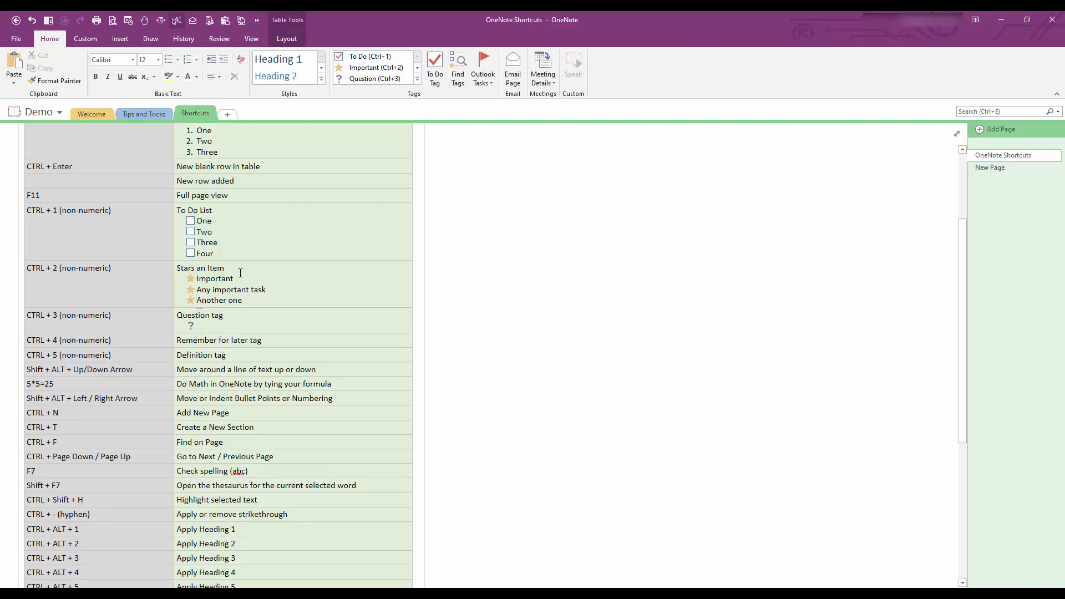
{"action": "type", "text": "What does this mean?"}
{"action": "key", "text": "Return"}
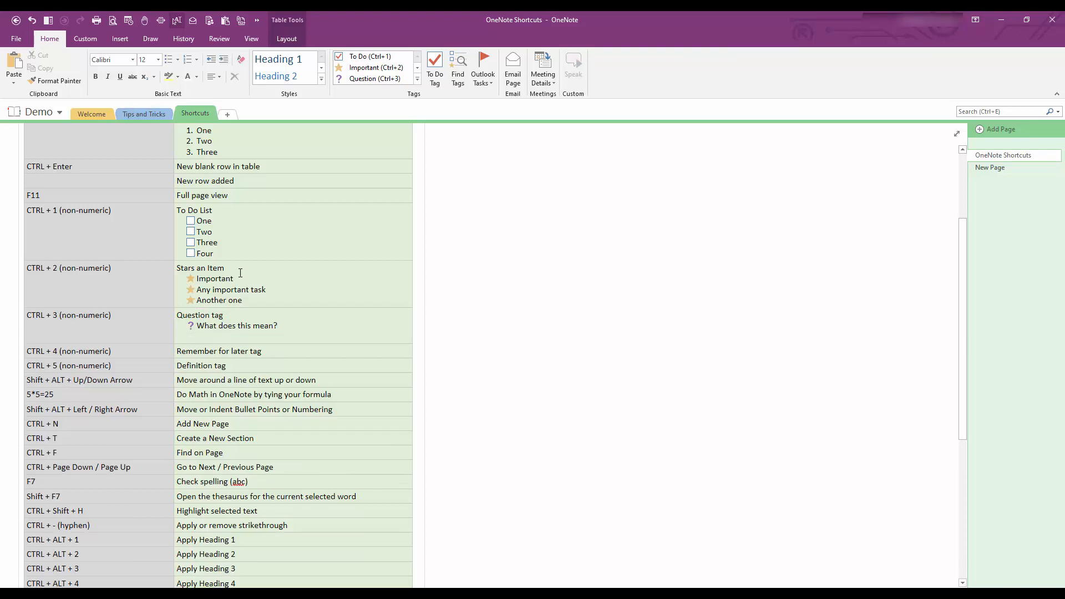
{"action": "key", "text": "ctrl+3"}
{"action": "type", "text": "qu"}
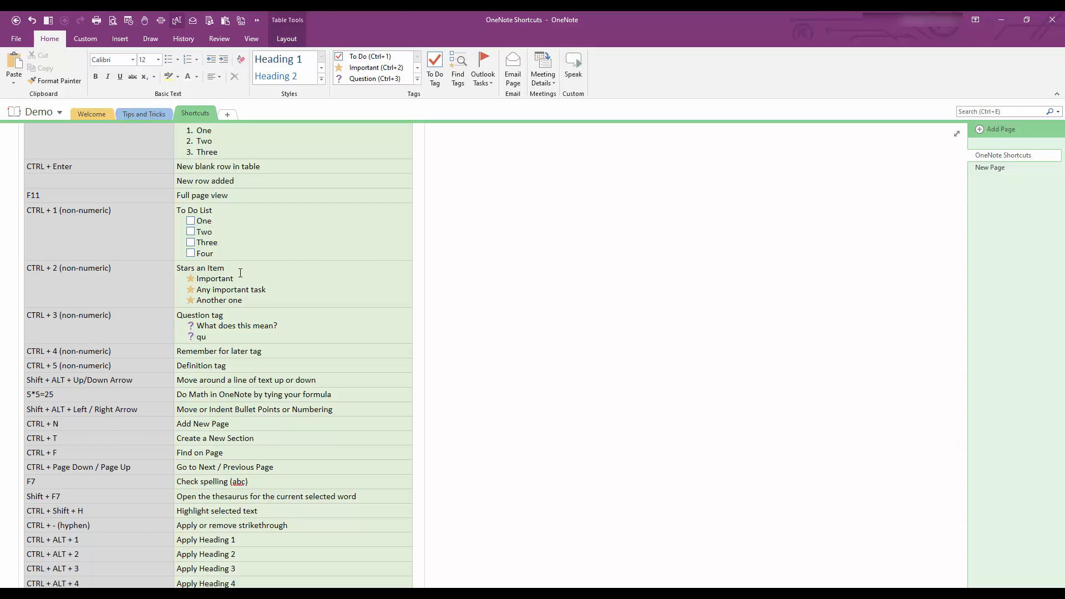
{"action": "type", "text": "estion?"}
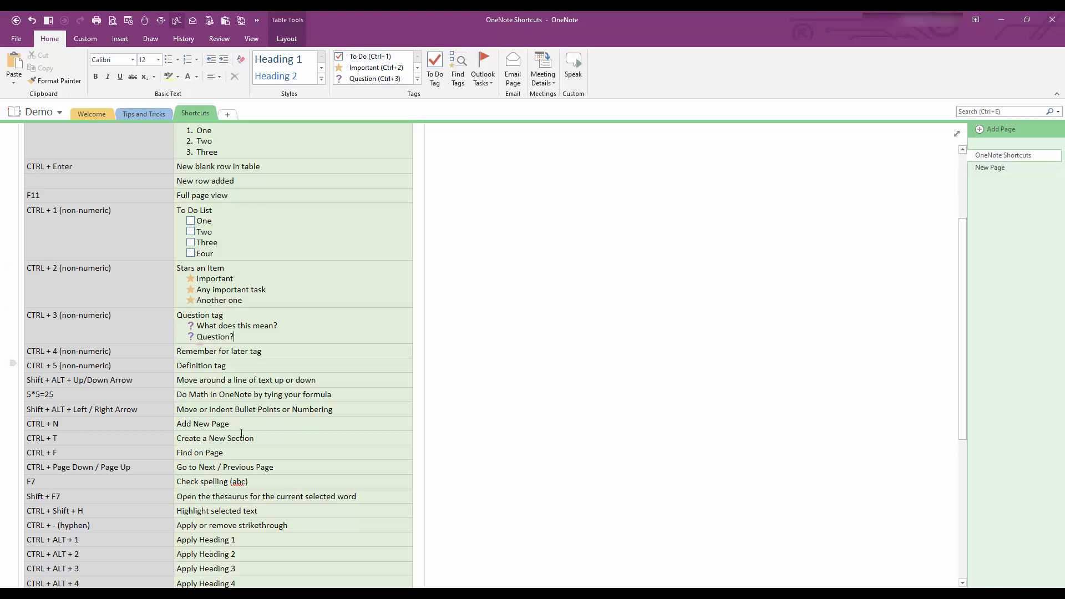
Under "Remember for later tag", add the line "Later" with the Remember for later tag.
{"action": "left_click", "coordinate": [281, 352]}
{"action": "key", "text": "Return"}
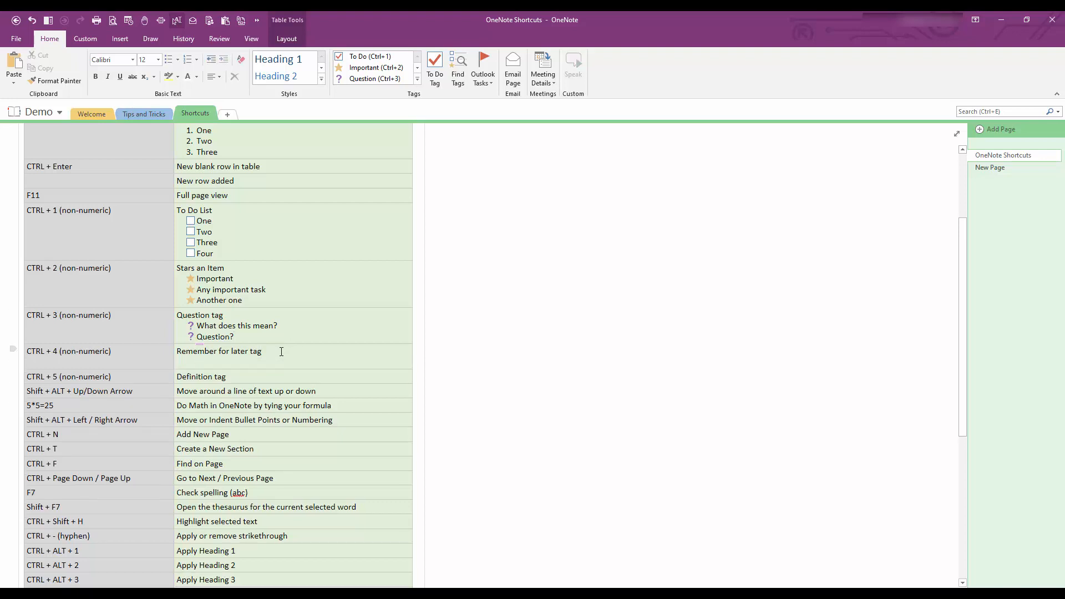
{"action": "type", "text": "Later"}
Under "Definition tag", add the line "Define word here" and mark it with the Definition tag.
{"action": "left_click", "coordinate": [316, 377]}
{"action": "key", "text": "Return"}
{"action": "type", "text": "Define "}
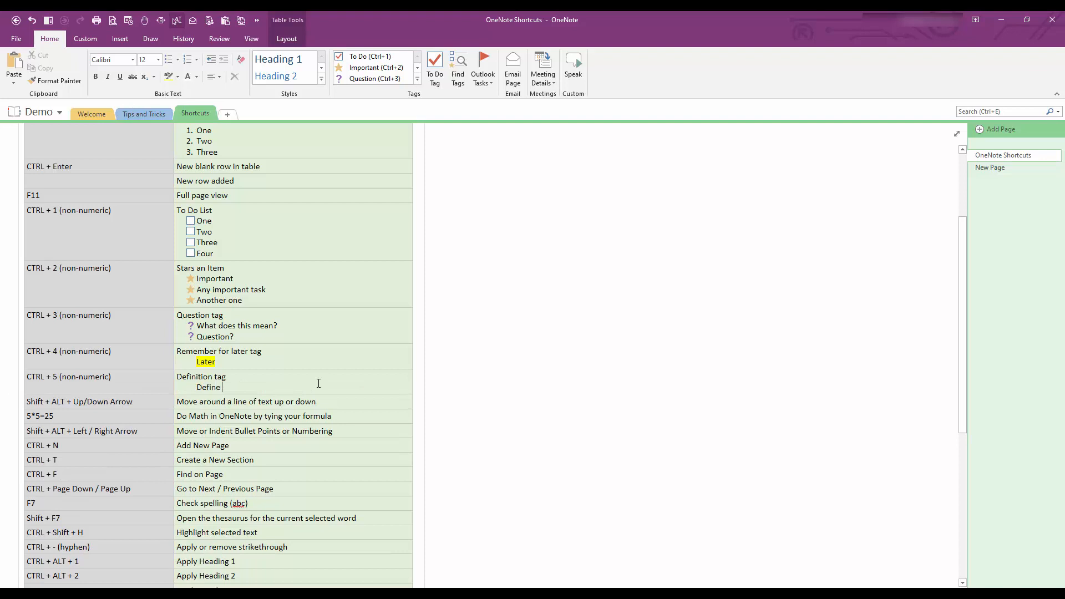
{"action": "type", "text": "word here"}
{"action": "key", "text": "shift+Home"}
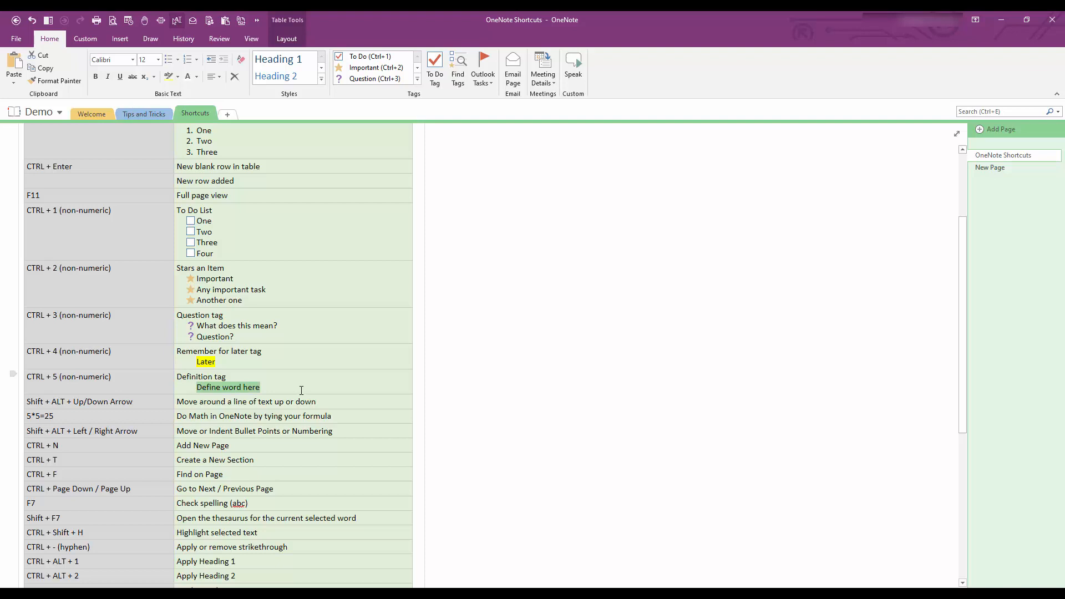
{"action": "left_click", "coordinate": [247, 389]}
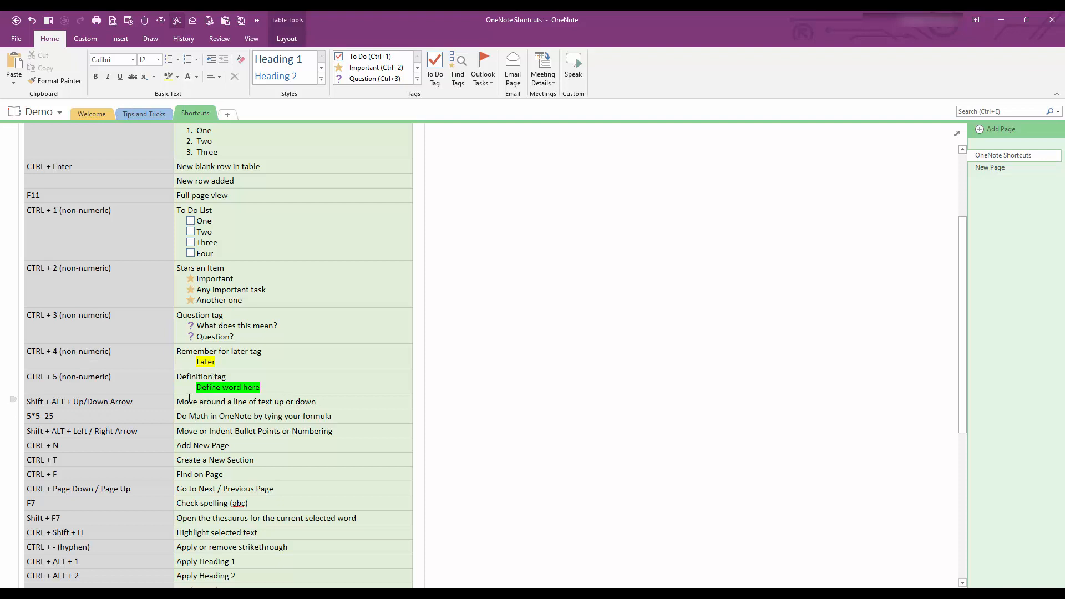
Select the "Move around a line of text up or down" row and move it up to just above "Full page view".
{"action": "left_click", "coordinate": [194, 442]}
{"action": "left_click_drag", "start_coordinate": [346, 403], "coordinate": [133, 403]}
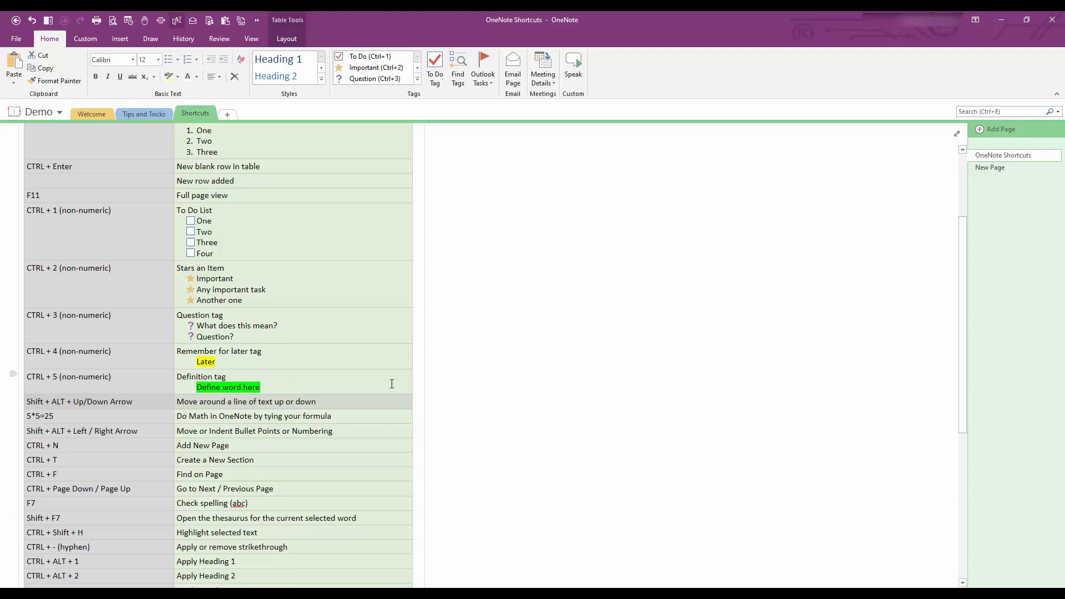
{"action": "key", "text": "shift+alt+Up"}
{"action": "key", "text": "shift+alt+Up"}
{"action": "key", "text": "shift+alt+Up"}
{"action": "key", "text": "shift+alt+Up"}
{"action": "key", "text": "shift+alt+Up"}
{"action": "key", "text": "shift+alt+Up"}
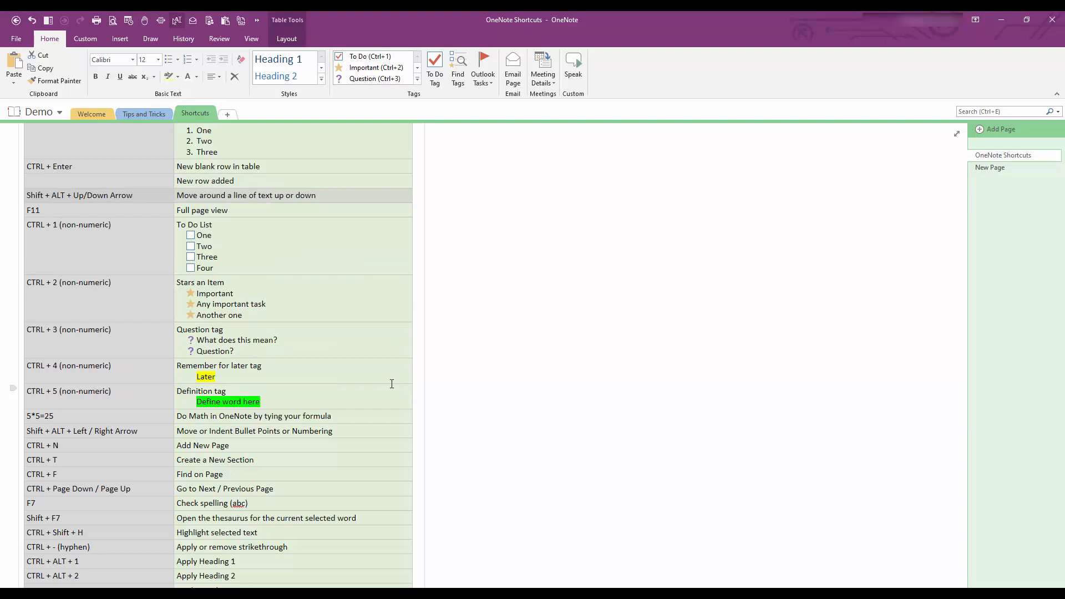
Move the selected "Move around a line of text up or down" row down to just below "Check spelling (abc)".
{"action": "key", "text": "shift+alt+Down"}
{"action": "key", "text": "shift+alt+Down"}
{"action": "key", "text": "shift+alt+Down"}
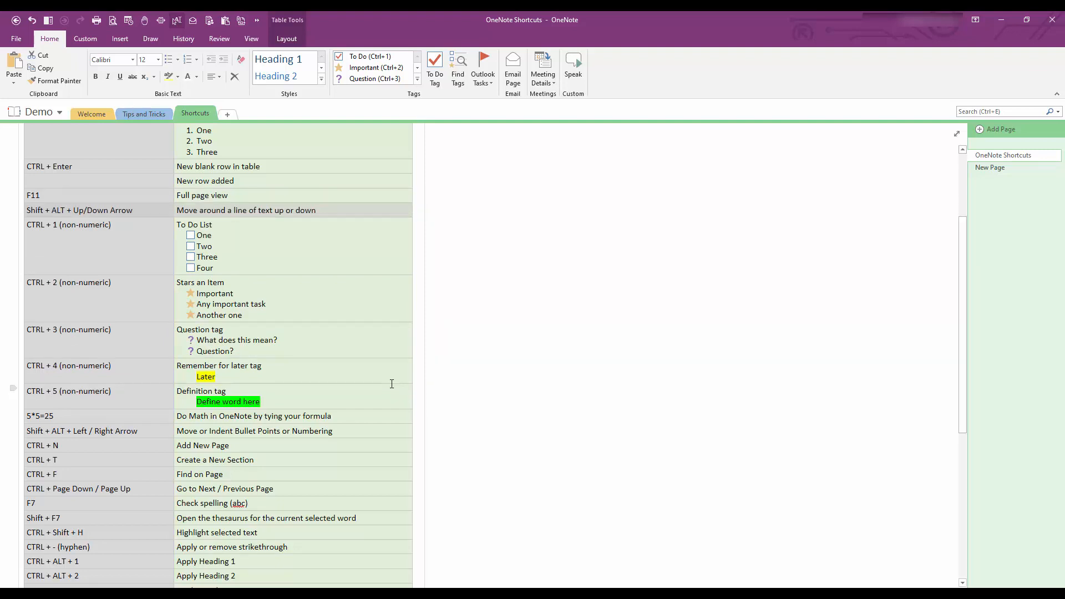
{"action": "key", "text": "shift+alt+Down"}
{"action": "key", "text": "shift+alt+Down"}
{"action": "key", "text": "shift+alt+Down"}
{"action": "key", "text": "shift+alt+Down"}
{"action": "key", "text": "shift+alt+Down"}
{"action": "key", "text": "shift+alt+Down"}
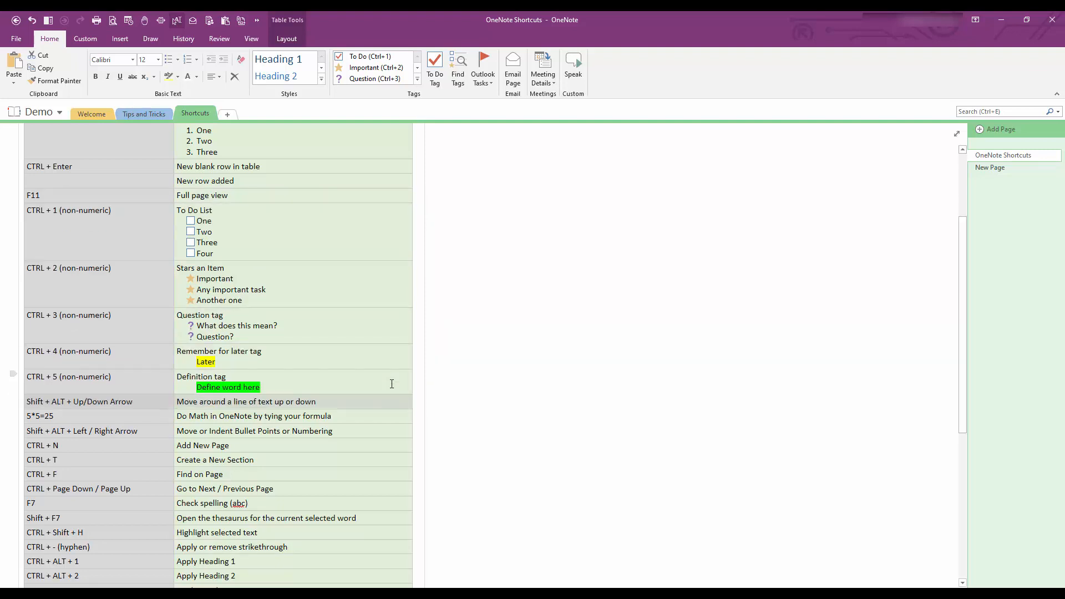
{"action": "key", "text": "shift+alt+Down"}
{"action": "key", "text": "shift+alt+Down"}
{"action": "key", "text": "shift+alt+Down"}
{"action": "key", "text": "shift+alt+Down"}
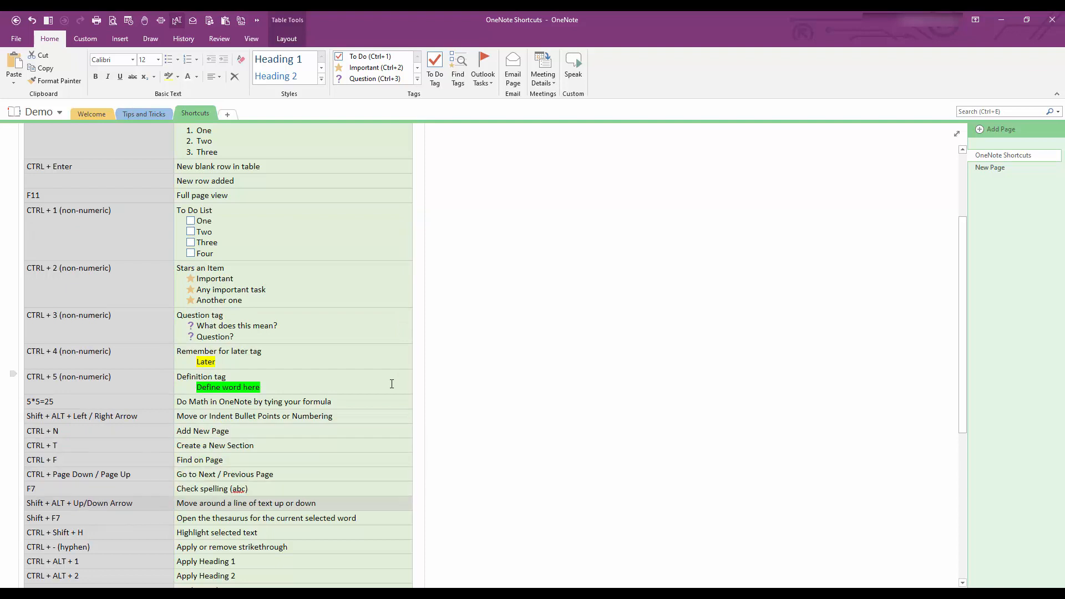
Move the selected row back up to its place directly below "Definition tag" and clear the selection.
{"action": "key", "text": "shift+alt+Up"}
{"action": "key", "text": "shift+alt+Up"}
{"action": "key", "text": "shift+alt+Up"}
{"action": "key", "text": "shift+alt+Up"}
{"action": "key", "text": "shift+alt+Up"}
{"action": "key", "text": "shift+alt+Up"}
{"action": "key", "text": "shift+alt+Up"}
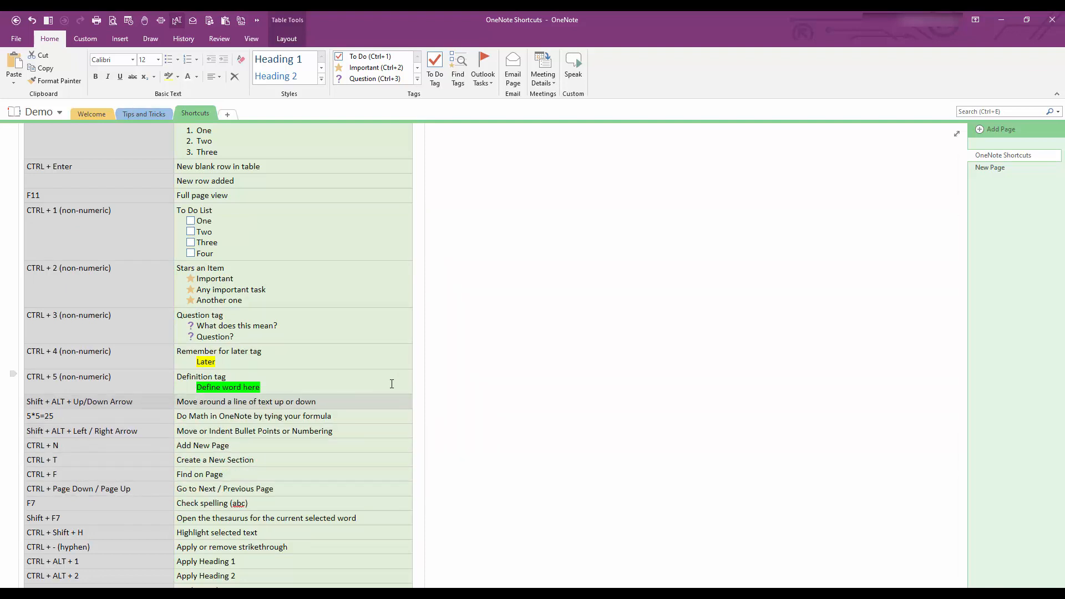
{"action": "key", "text": "shift+alt+Up"}
{"action": "key", "text": "shift+alt+Down"}
{"action": "left_click", "coordinate": [312, 371]}
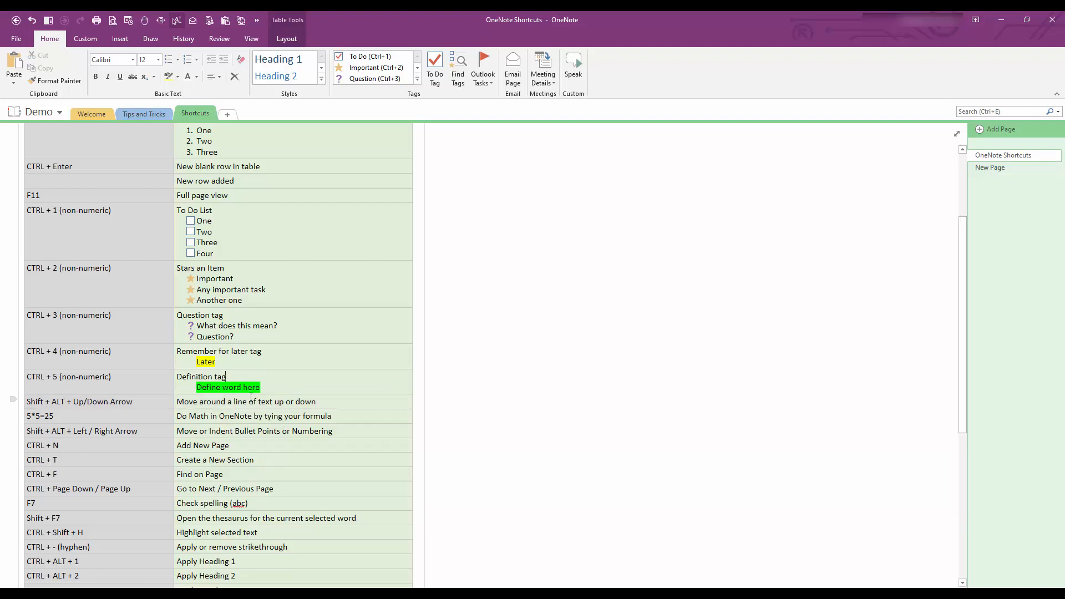
Select the six rows from "To Do List" to "Move around a line of text up or down" and move them up to directly below "New blank row in table".
{"action": "left_click_drag", "start_coordinate": [336, 402], "coordinate": [66, 285]}
{"action": "left_click_drag", "start_coordinate": [56, 240], "coordinate": [56, 239]}
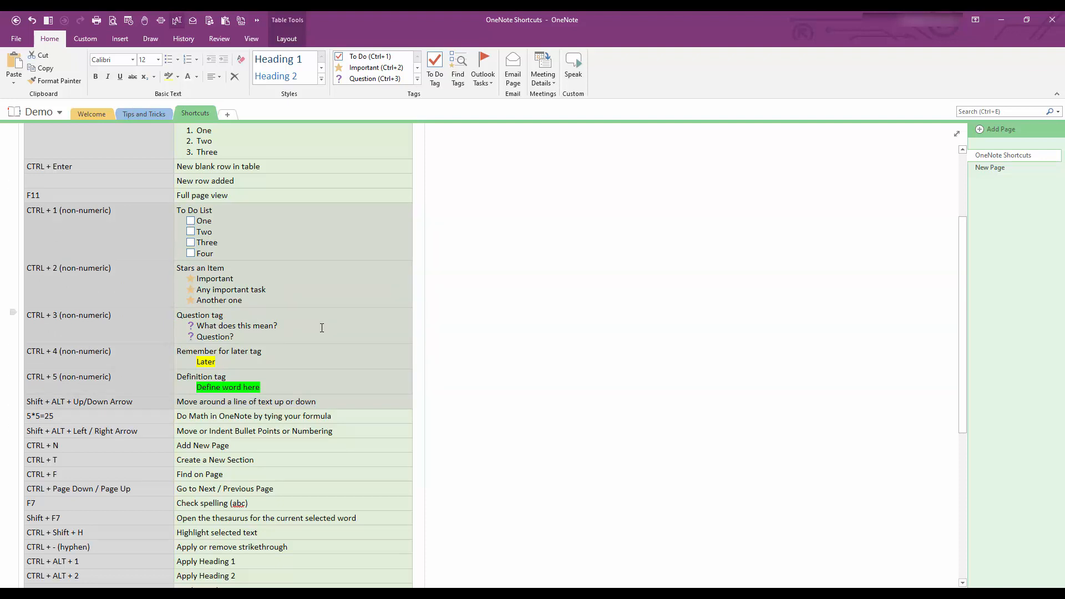
{"action": "key", "text": "shift+alt+Up"}
{"action": "key", "text": "shift+alt+Up"}
{"action": "key", "text": "shift+alt+Up"}
{"action": "key", "text": "shift+alt+Up"}
{"action": "key", "text": "shift+alt+Down"}
{"action": "key", "text": "shift+alt+Down"}
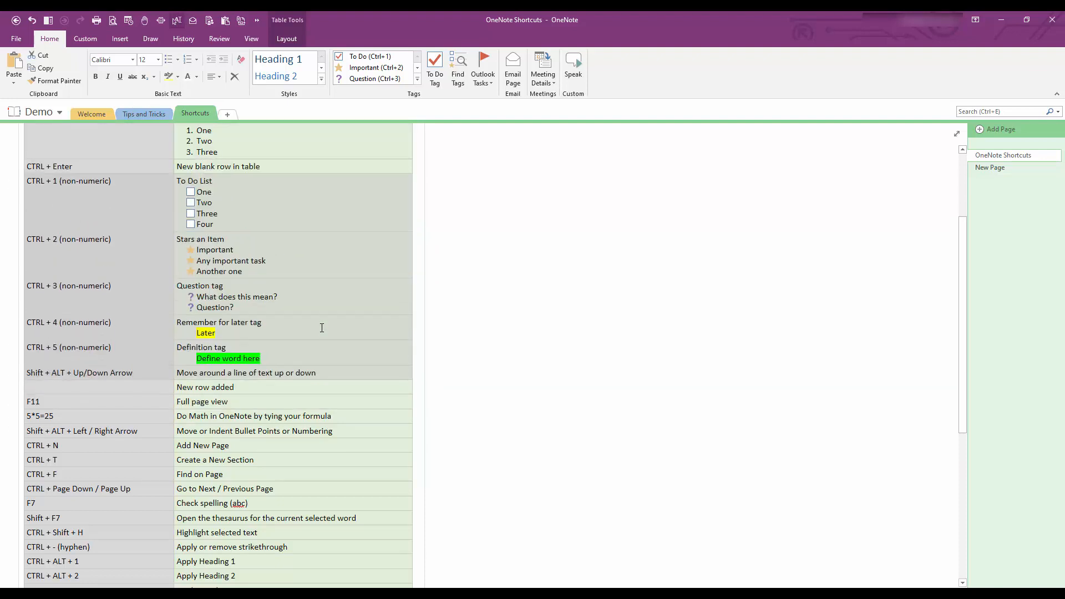
Move the six selected rows down together to directly below "Go to Next / Previous Page".
{"action": "key", "text": "shift+alt+Down"}
{"action": "key", "text": "shift+alt+Down"}
{"action": "key", "text": "shift+alt+Down"}
{"action": "key", "text": "shift+alt+Down"}
{"action": "key", "text": "shift+alt+Down"}
{"action": "key", "text": "shift+alt+Down"}
{"action": "key", "text": "shift+alt+Down"}
{"action": "key", "text": "shift+alt+Down"}
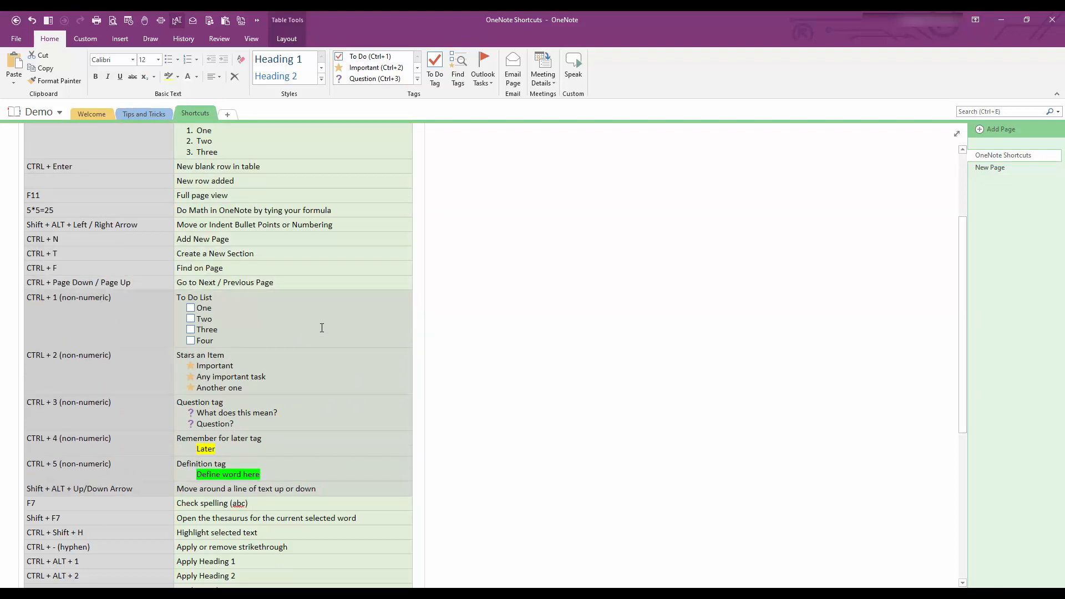
Move the six selected rows back up to their place directly below "Full page view".
{"action": "key", "text": "shift+alt+Up"}
{"action": "key", "text": "shift+alt+Up"}
{"action": "key", "text": "shift+alt+Up"}
{"action": "key", "text": "shift+alt+Up"}
{"action": "key", "text": "shift+alt+Up"}
{"action": "key", "text": "shift+alt+Up"}
{"action": "key", "text": "shift+alt+Up"}
{"action": "key", "text": "shift+alt+Up"}
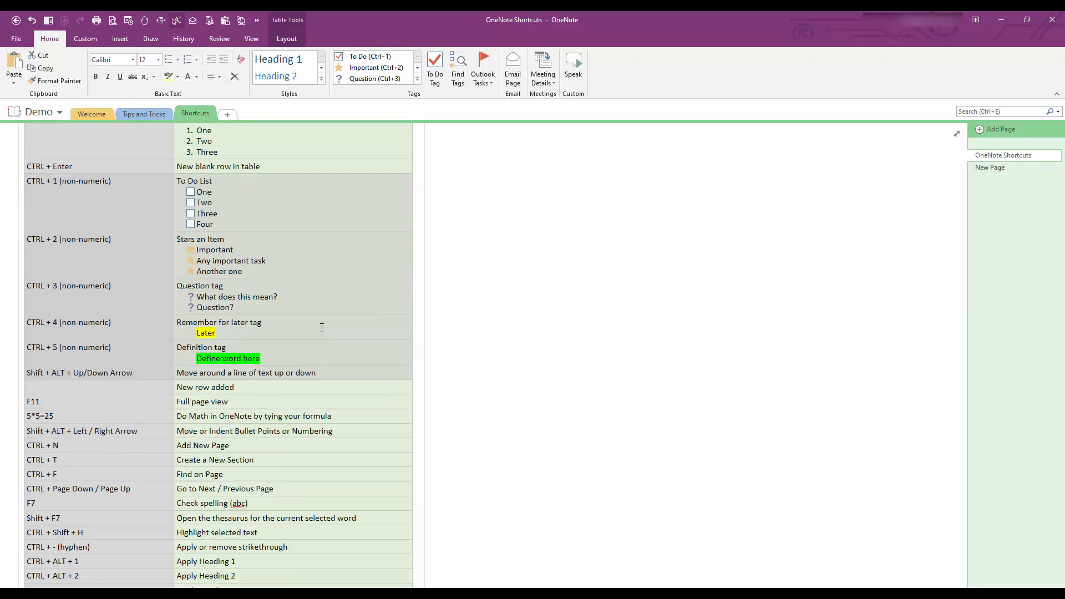
{"action": "key", "text": "shift+alt+Down"}
{"action": "key", "text": "shift+alt+Down"}
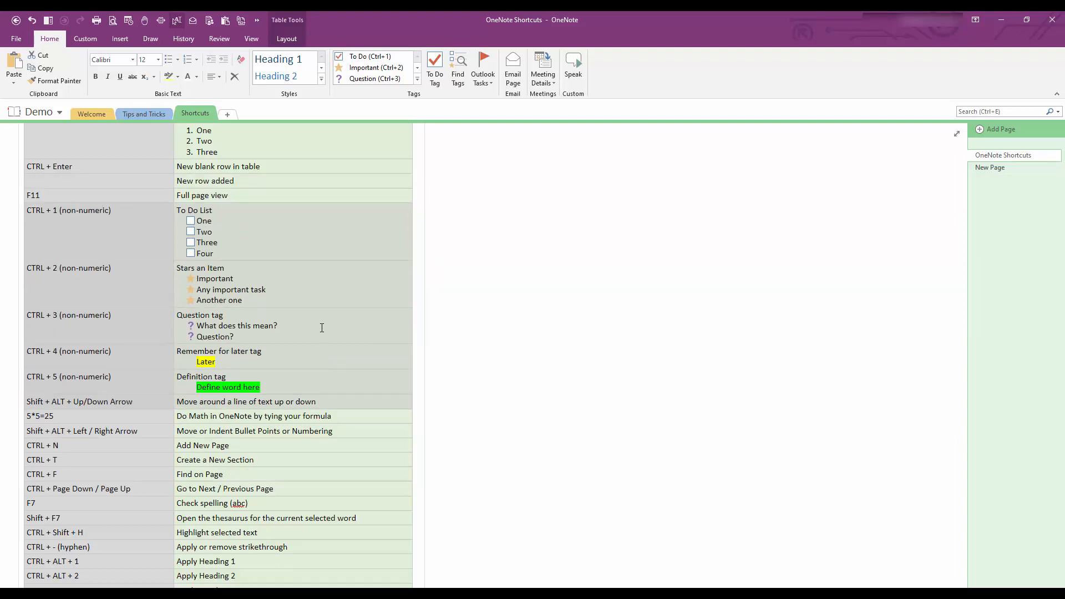
Add a line with the math operators "*/+-" under "Do Math in OneNote by tying your formula".
{"action": "left_click", "coordinate": [343, 420]}
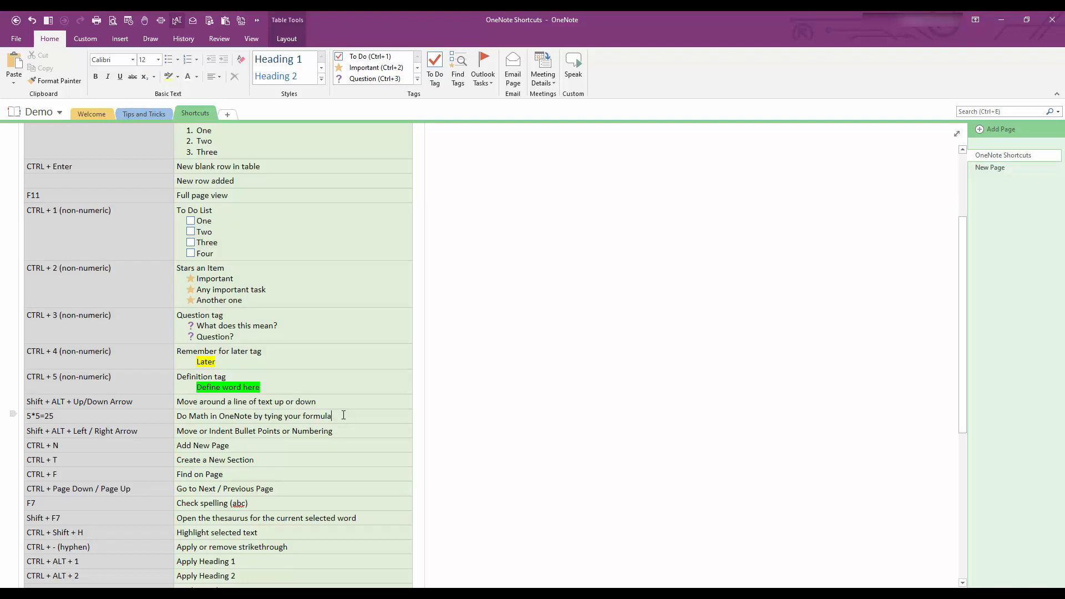
{"action": "key", "text": "Return"}
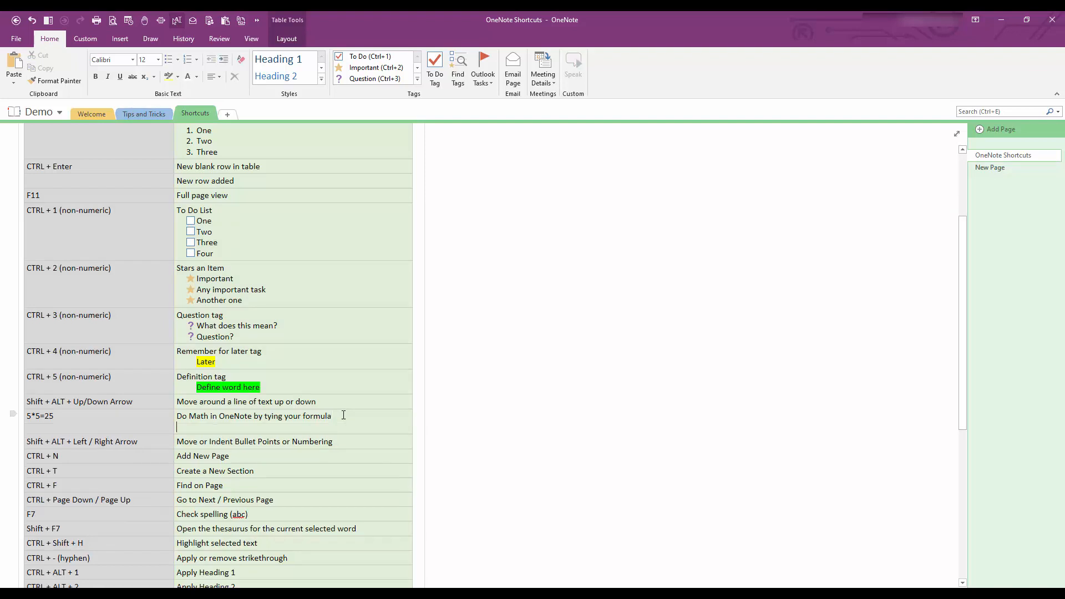
{"action": "type", "text": "*/+-"}
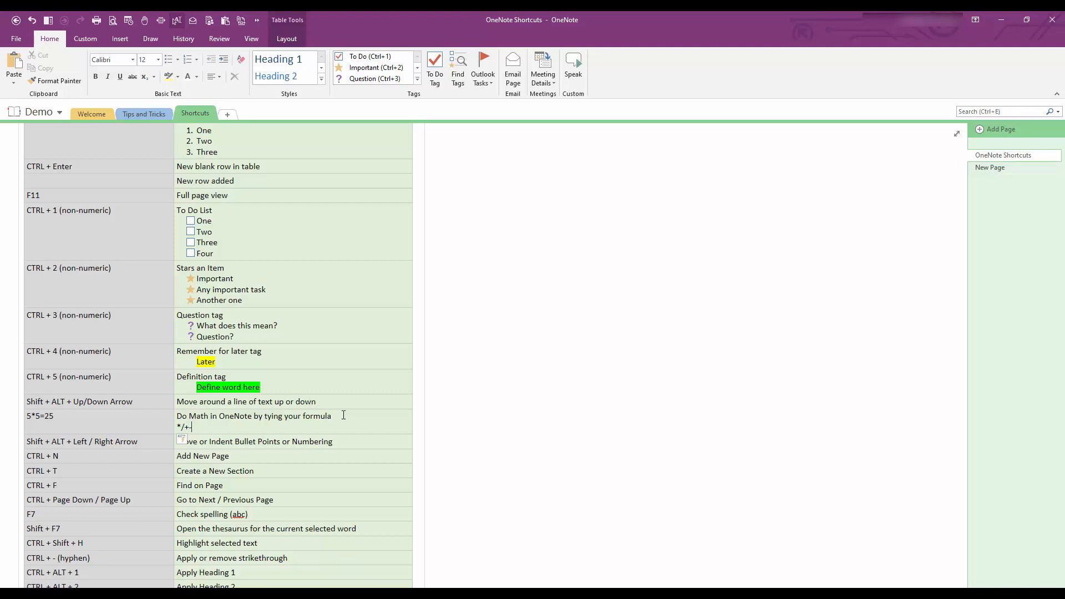
{"action": "key", "text": "Return"}
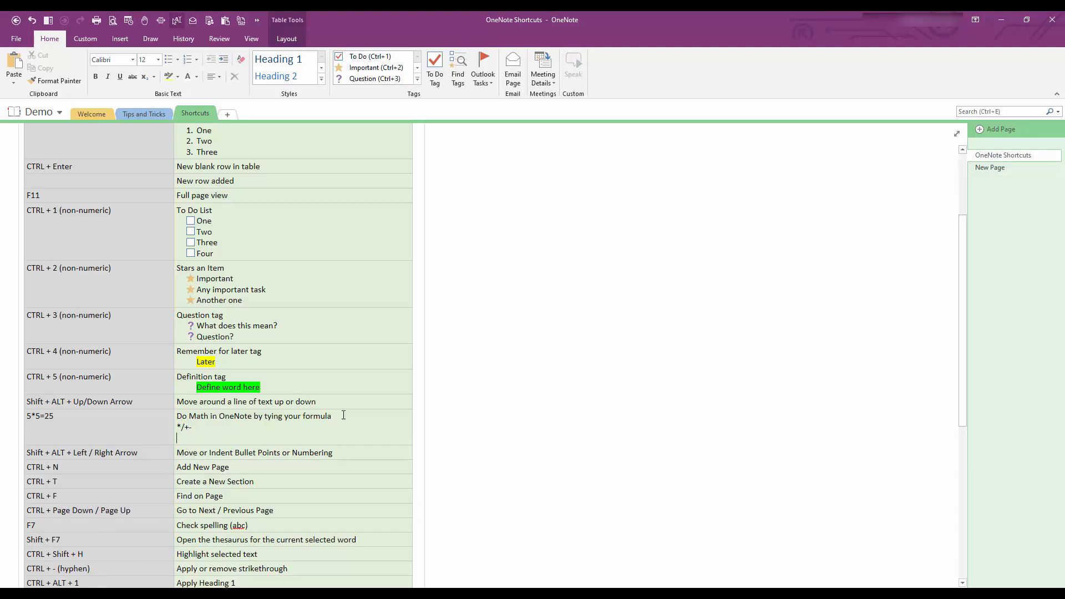
Calculate "90+5=" and "100/2=" on separate lines below the "*/+-" line in the math row.
{"action": "type", "text": "90+"}
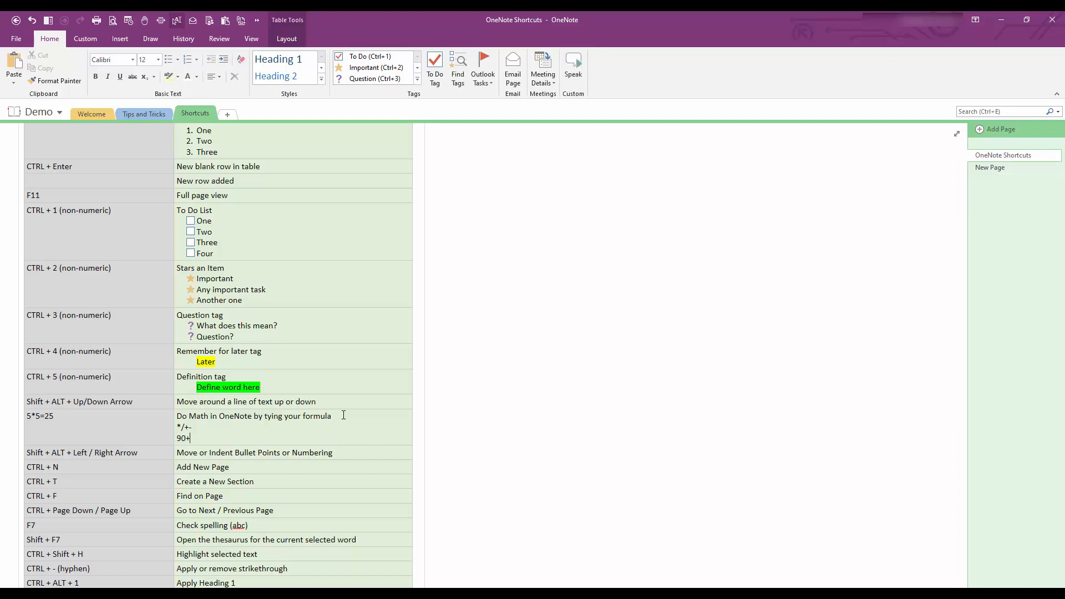
{"action": "type", "text": "5="}
{"action": "key", "text": "Return"}
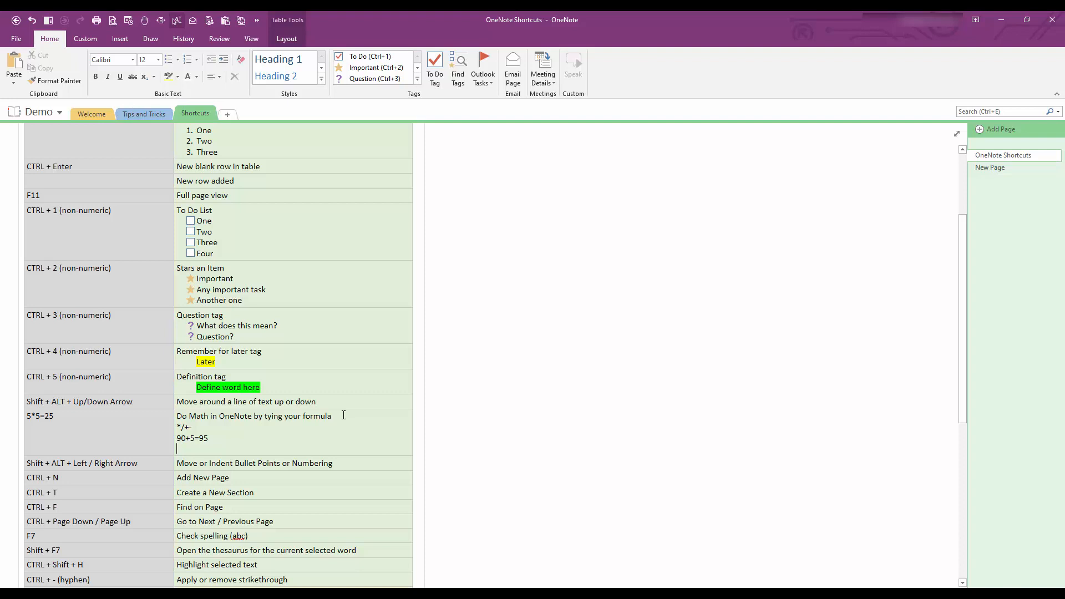
{"action": "type", "text": "100"}
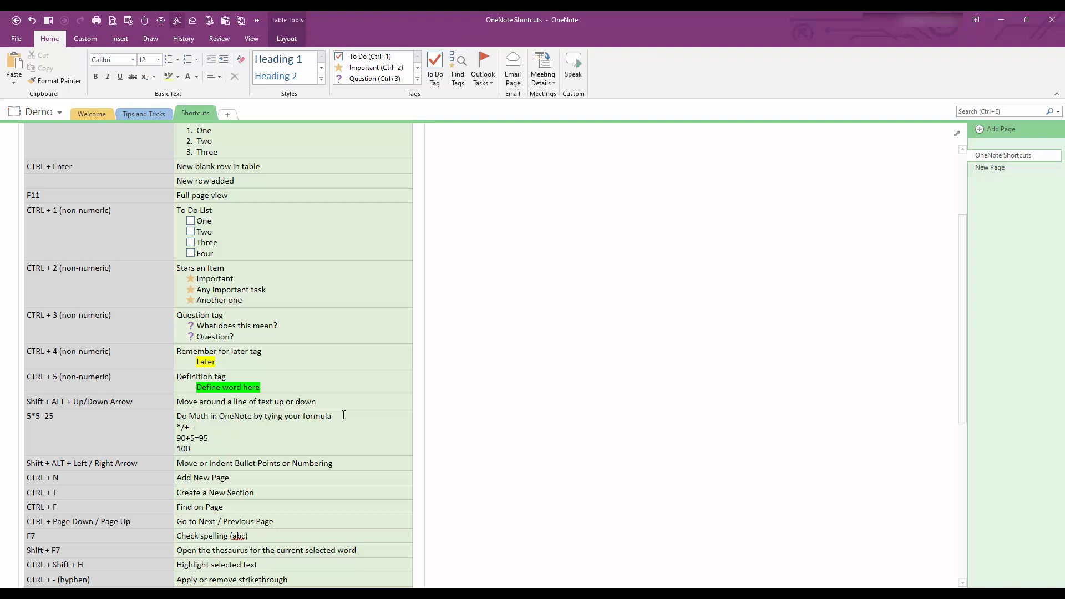
{"action": "type", "text": "/2="}
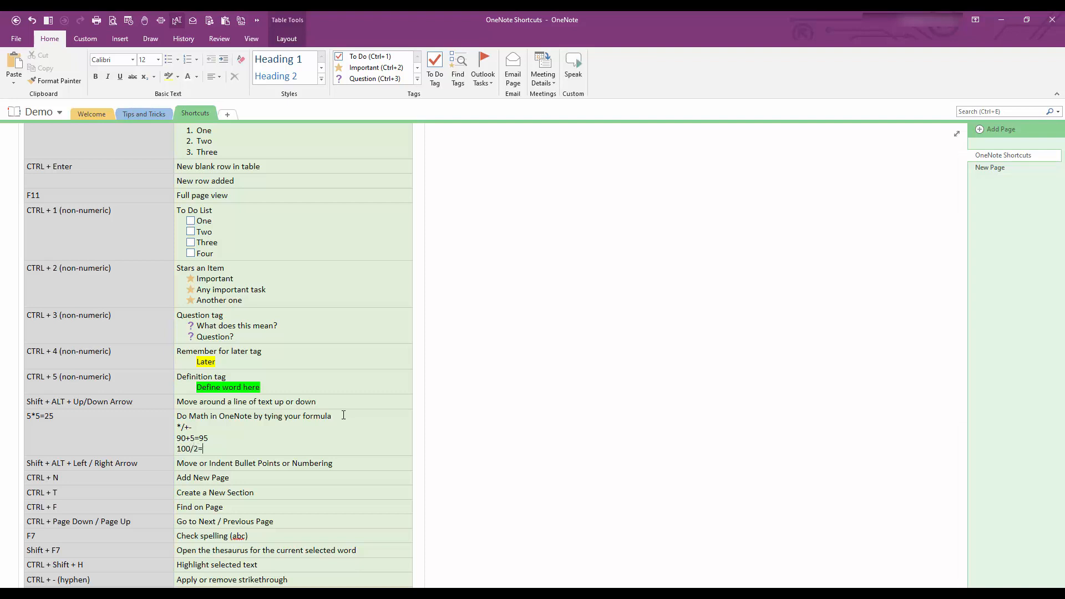
{"action": "key", "text": "Return"}
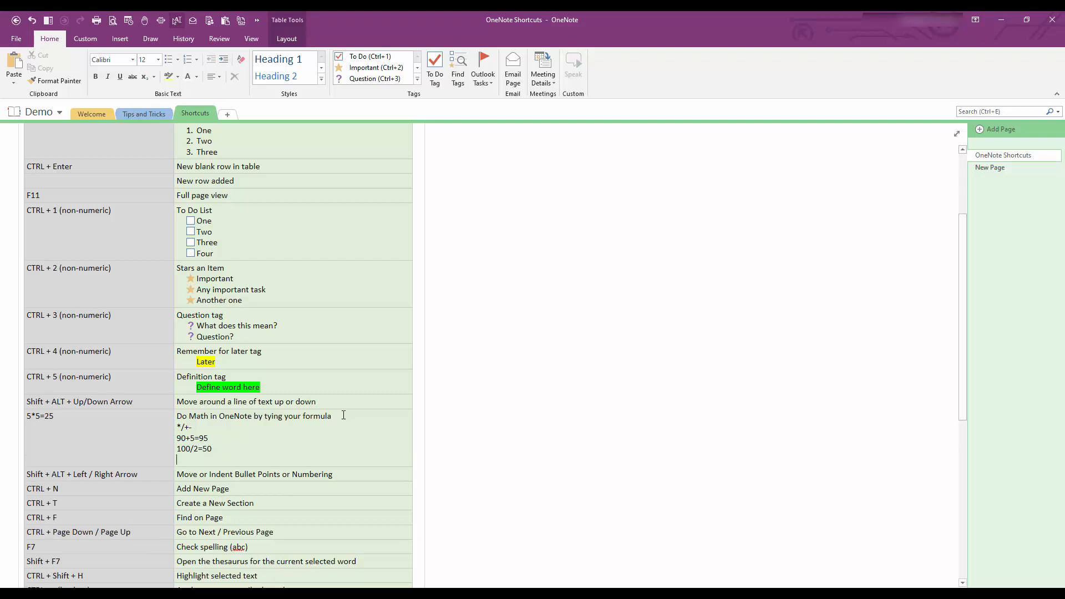
Calculate "5*5=" and "10-5=" on the following lines of the math row and remove the trailing empty line.
{"action": "type", "text": "5*5="}
{"action": "key", "text": "Return"}
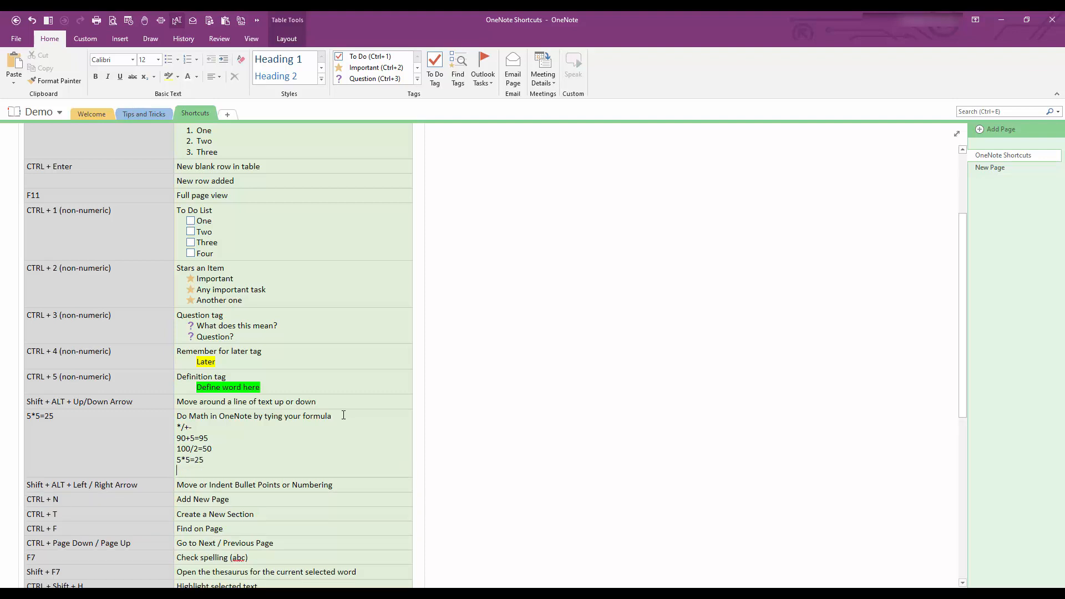
{"action": "type", "text": "10-5"}
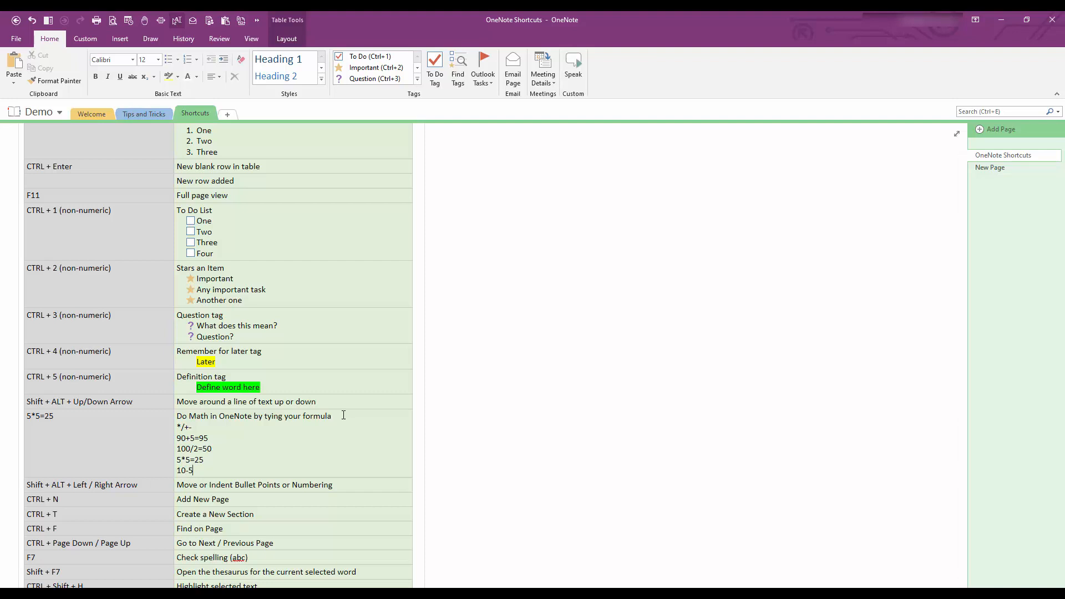
{"action": "type", "text": "="}
{"action": "key", "text": "Return"}
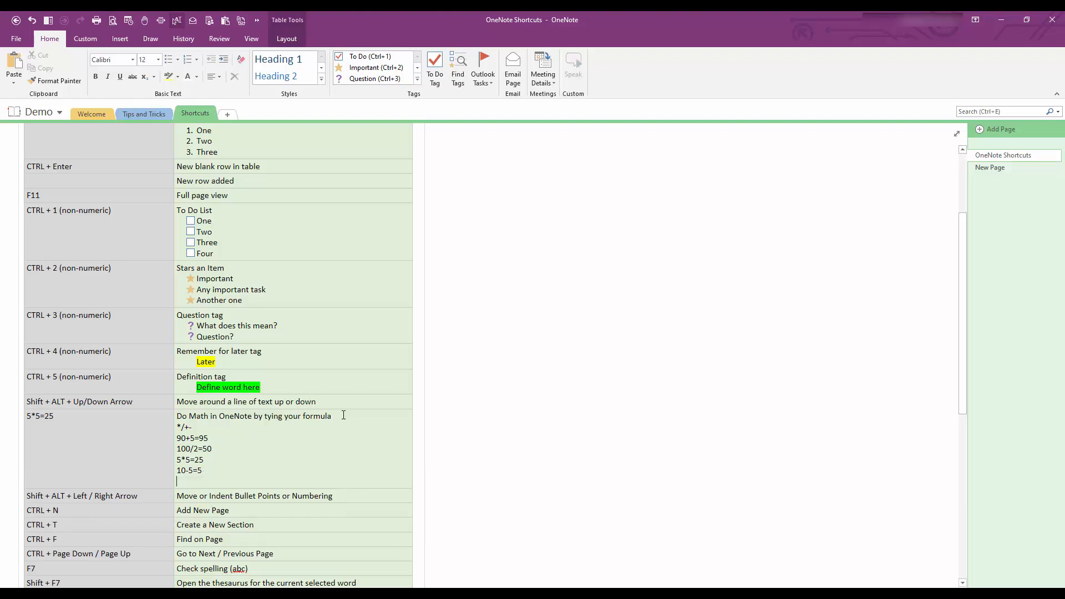
{"action": "left_click_drag", "start_coordinate": [206, 474], "coordinate": [169, 442]}
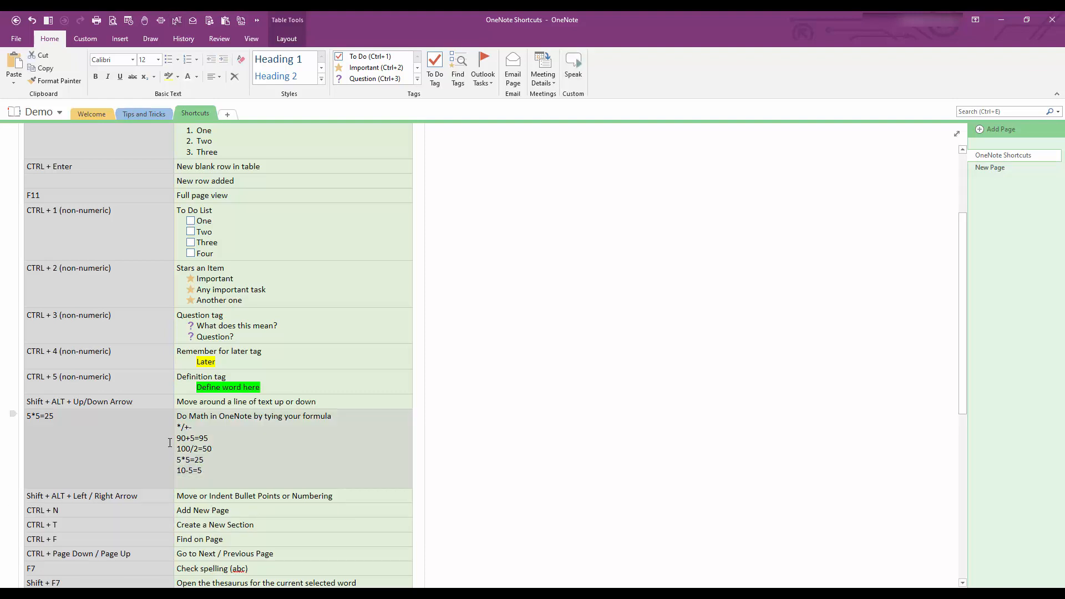
{"action": "left_click", "coordinate": [228, 465]}
{"action": "scroll", "coordinate": [227, 399], "scroll_direction": "down", "scroll_amount": 2}
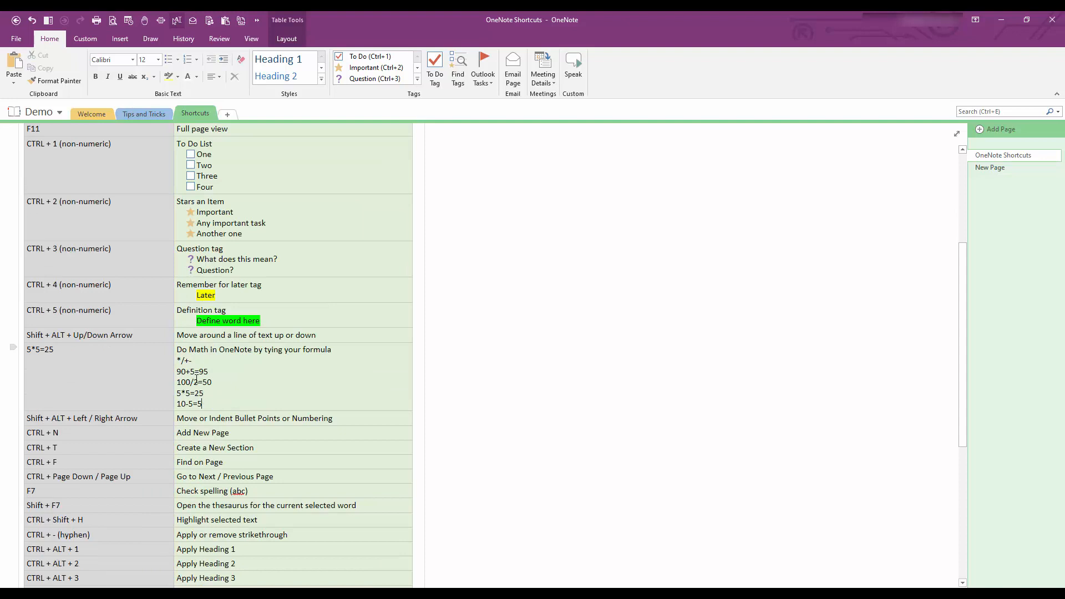
{"action": "left_click_drag", "start_coordinate": [201, 361], "coordinate": [167, 361]}
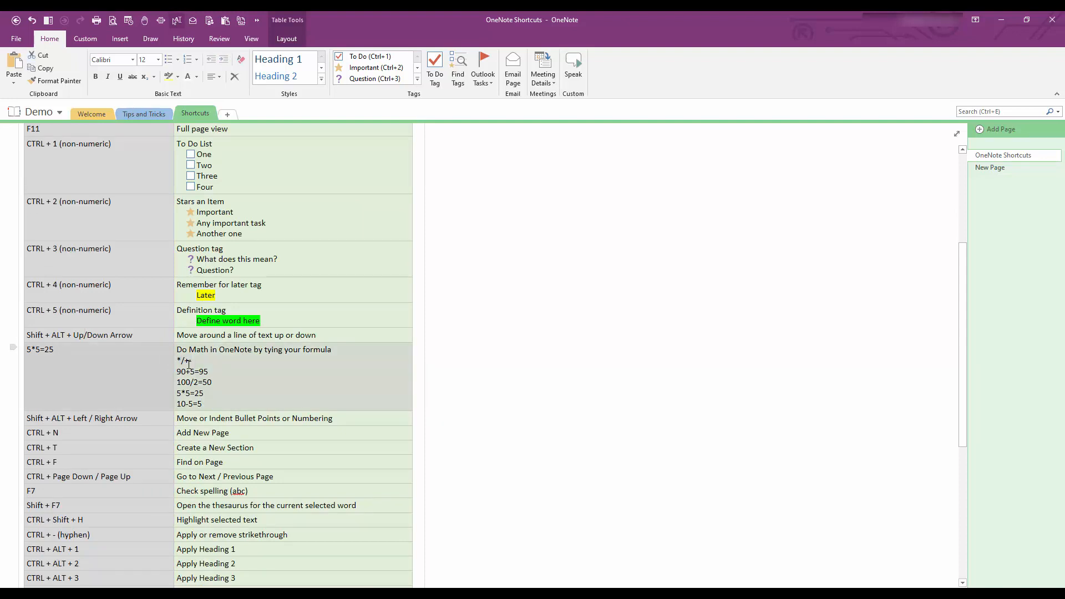
{"action": "left_click", "coordinate": [250, 397]}
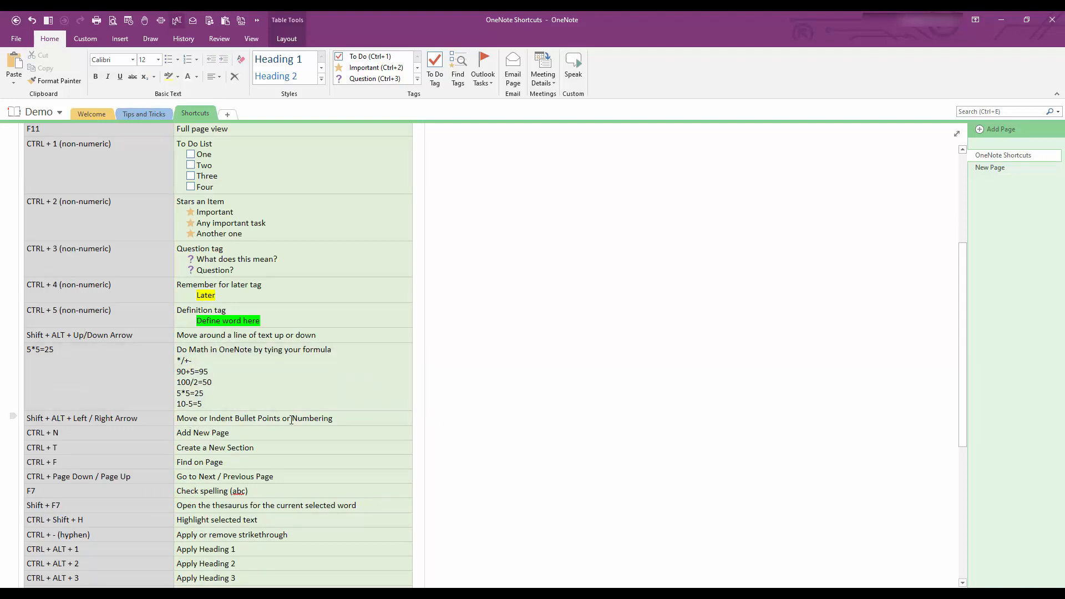
Add a bulleted list with "Task one" and "Task Two" under "Move or Indent Bullet Points or Numbering".
{"action": "left_click", "coordinate": [353, 420]}
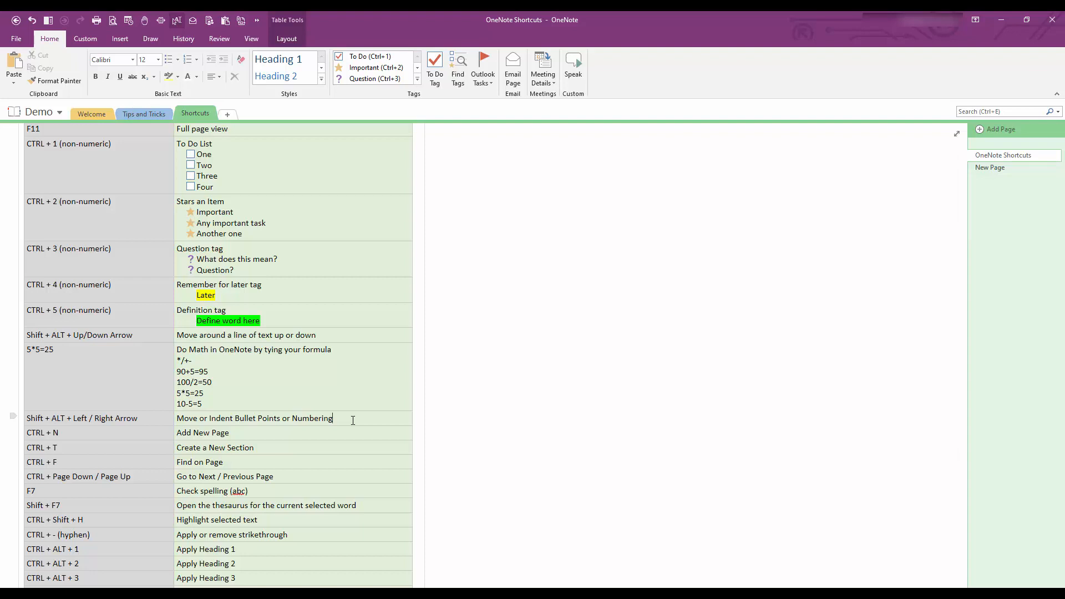
{"action": "key", "text": "Return"}
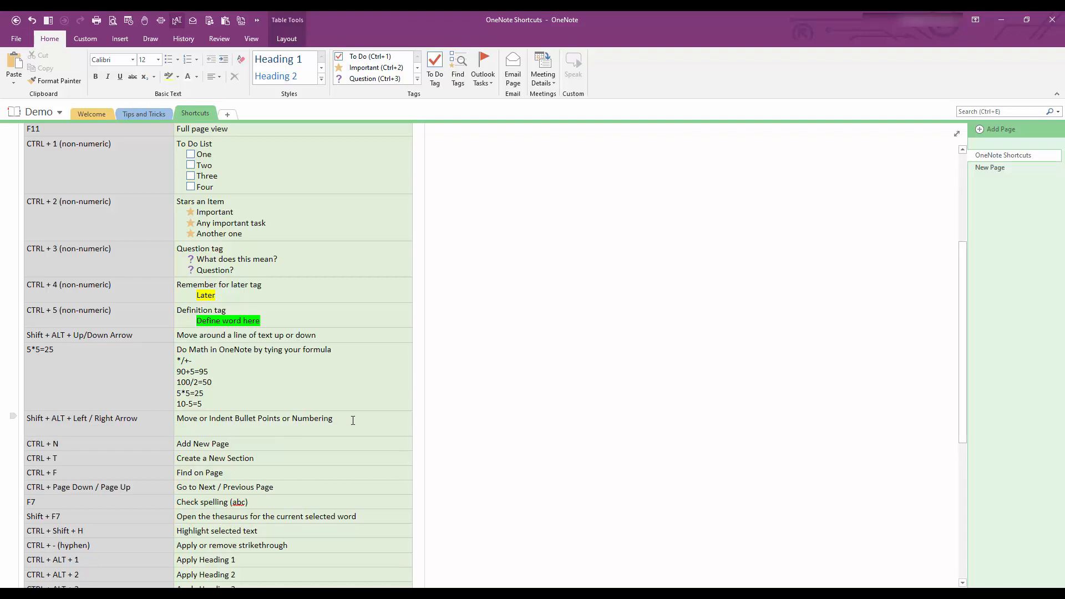
{"action": "key", "text": "ctrl+period"}
{"action": "type", "text": "Task one"}
{"action": "key", "text": "Return"}
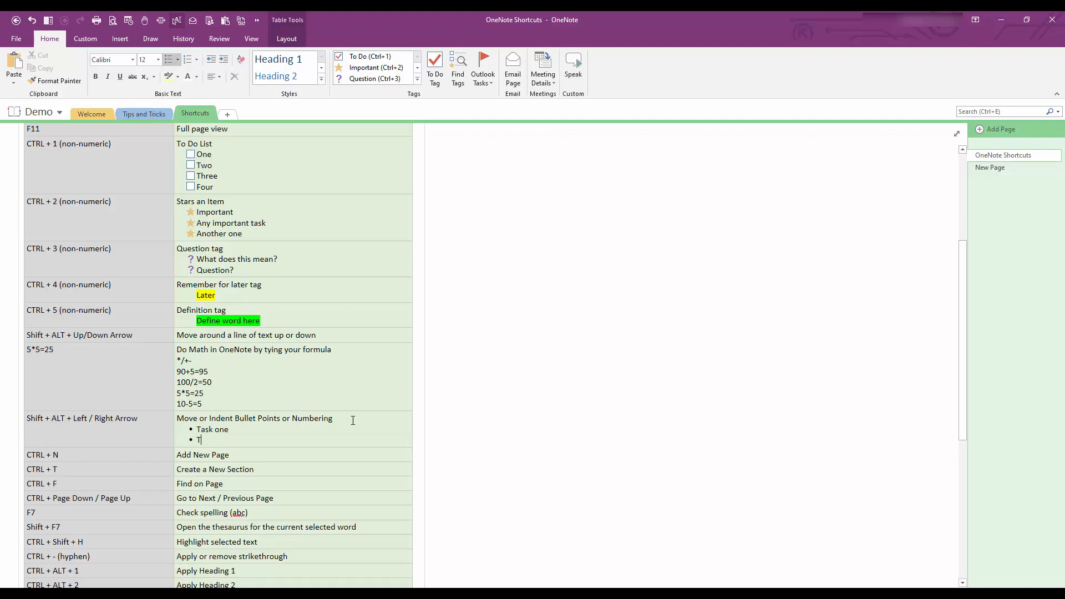
{"action": "type", "text": "Task Two"}
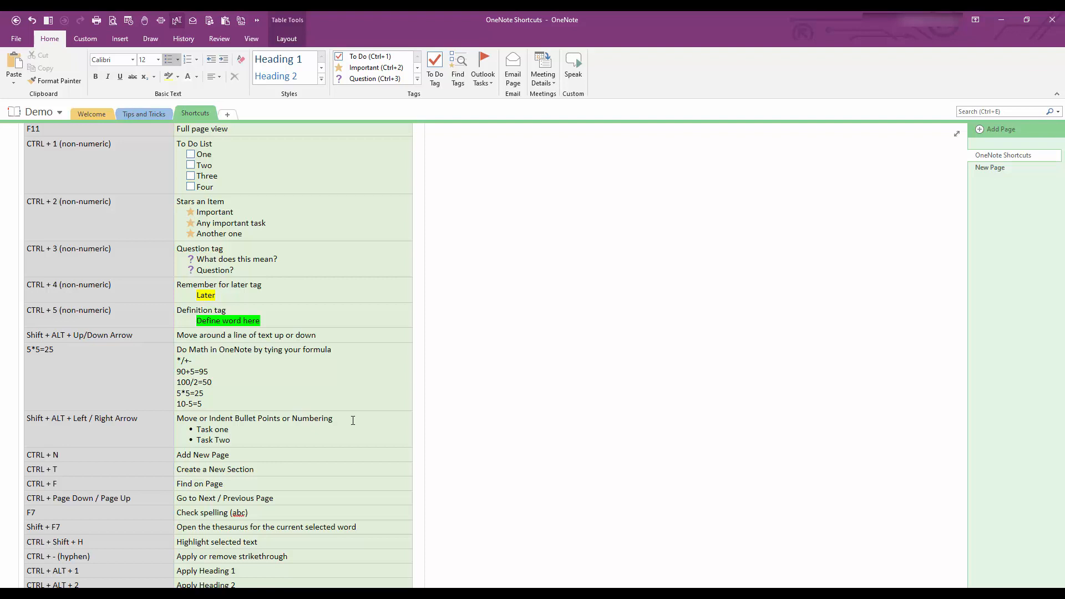
Indent "Task Two" one level and add the bullet "Task Three" one level deeper below it.
{"action": "key", "text": "alt+shift+Right"}
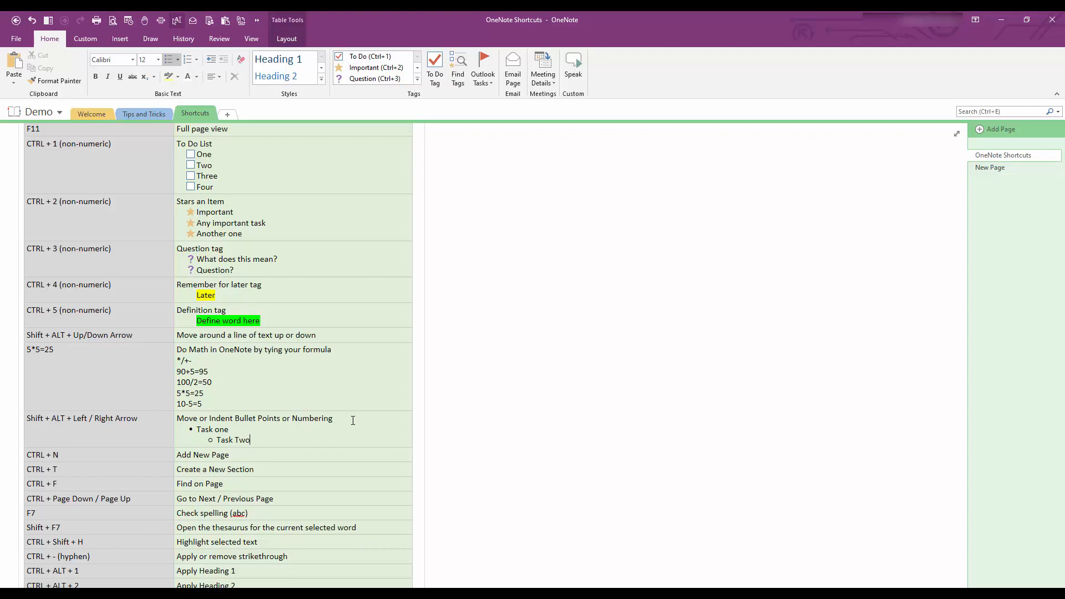
{"action": "key", "text": "shift+Right"}
{"action": "key", "text": "shift+Left"}
{"action": "key", "text": "Return"}
{"action": "key", "text": "alt+shift+Right"}
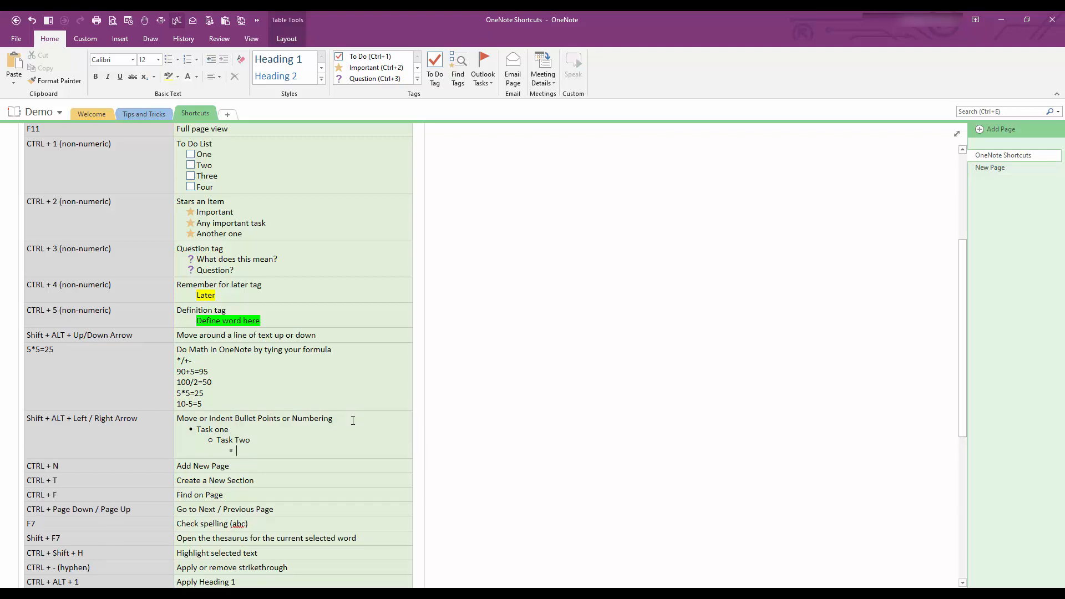
{"action": "type", "text": "Task Three"}
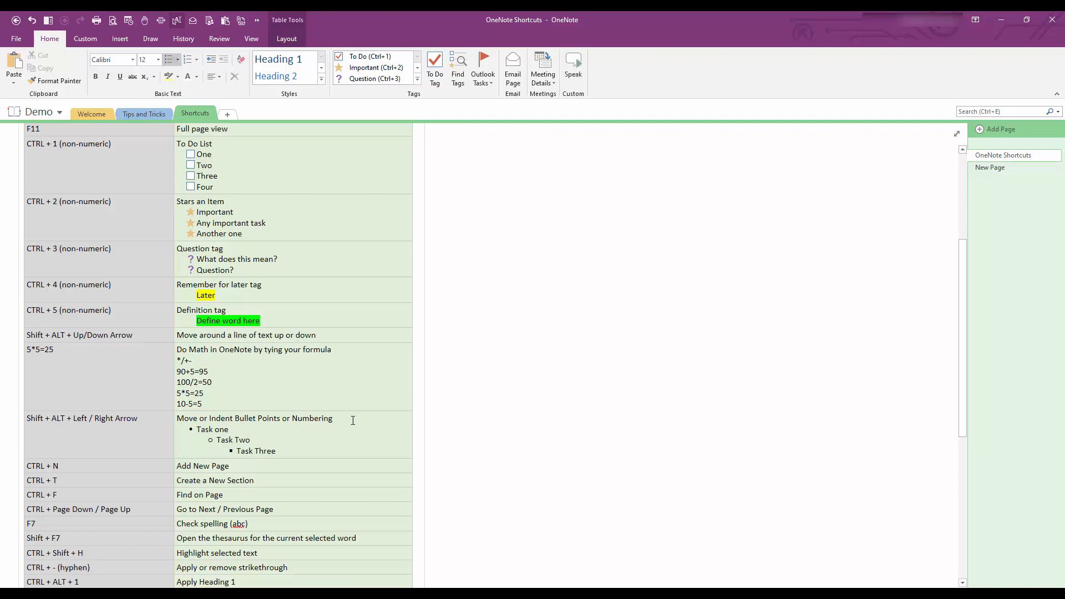
Move the "Task Three" bullet repeatedly in and out between indent levels, ending at the same level as "Task one".
{"action": "key", "text": "alt+shift+Left"}
{"action": "key", "text": "alt+shift+Right"}
{"action": "key", "text": "shift+Right"}
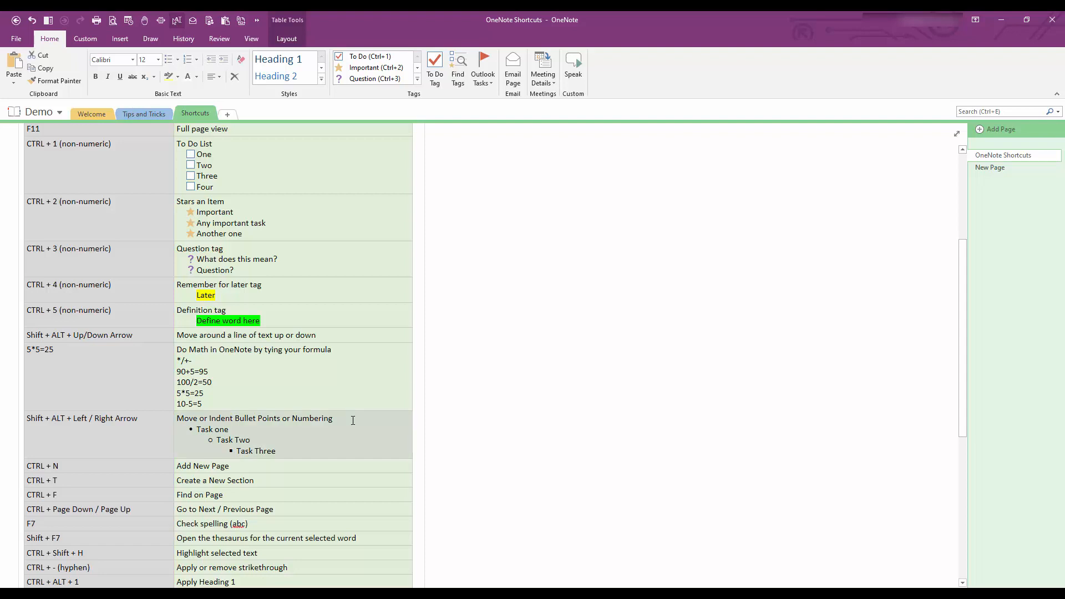
{"action": "key", "text": "shift+Left"}
{"action": "key", "text": "alt+shift+Left"}
{"action": "key", "text": "alt+shift+Left"}
{"action": "key", "text": "alt+shift+Right"}
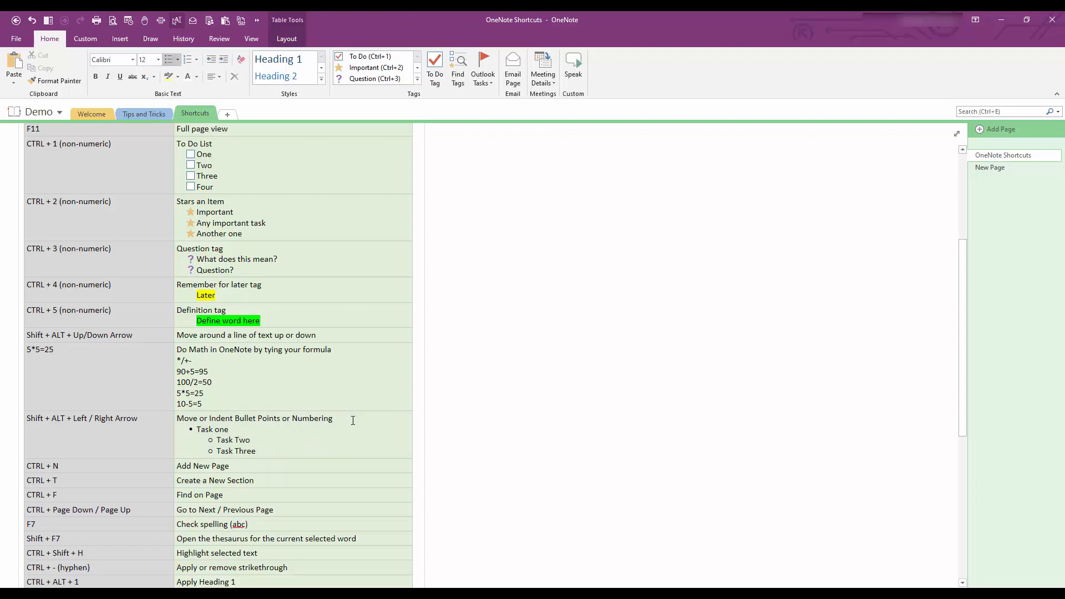
{"action": "key", "text": "alt+shift+Left"}
{"action": "key", "text": "alt+shift+Right"}
{"action": "key", "text": "alt+shift+Right"}
{"action": "key", "text": "alt+shift+Left"}
{"action": "key", "text": "alt+shift+Right"}
{"action": "key", "text": "alt+shift+Left"}
{"action": "key", "text": "alt+shift+Left"}
{"action": "key", "text": "alt+shift+Right"}
{"action": "key", "text": "alt+shift+Right"}
{"action": "key", "text": "alt+shift+Left"}
{"action": "key", "text": "alt+shift+Left"}
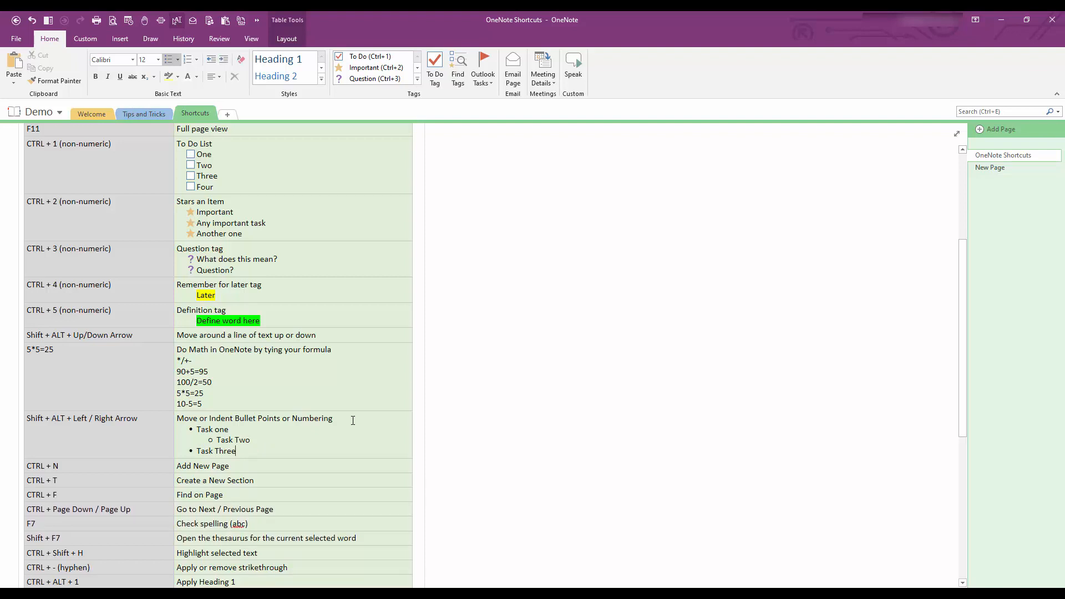
Add a numbered list below "Task Three" with "One", "A", "I" and "So on", each indented one level deeper than the previous.
{"action": "key", "text": "Return"}
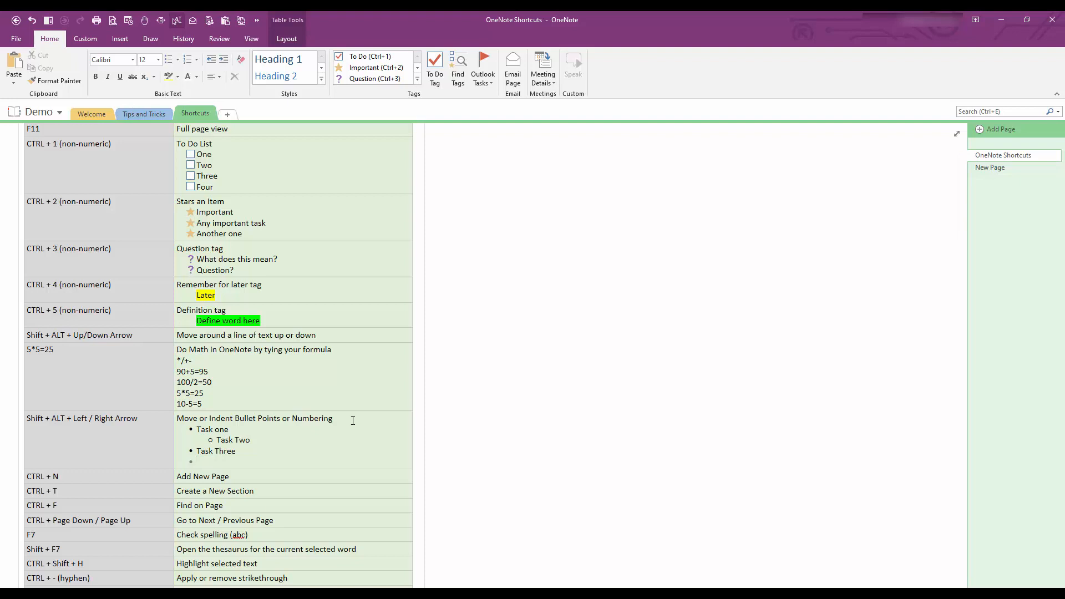
{"action": "key", "text": "ctrl+slash"}
{"action": "type", "text": "One"}
{"action": "key", "text": "Return"}
{"action": "type", "text": "A"}
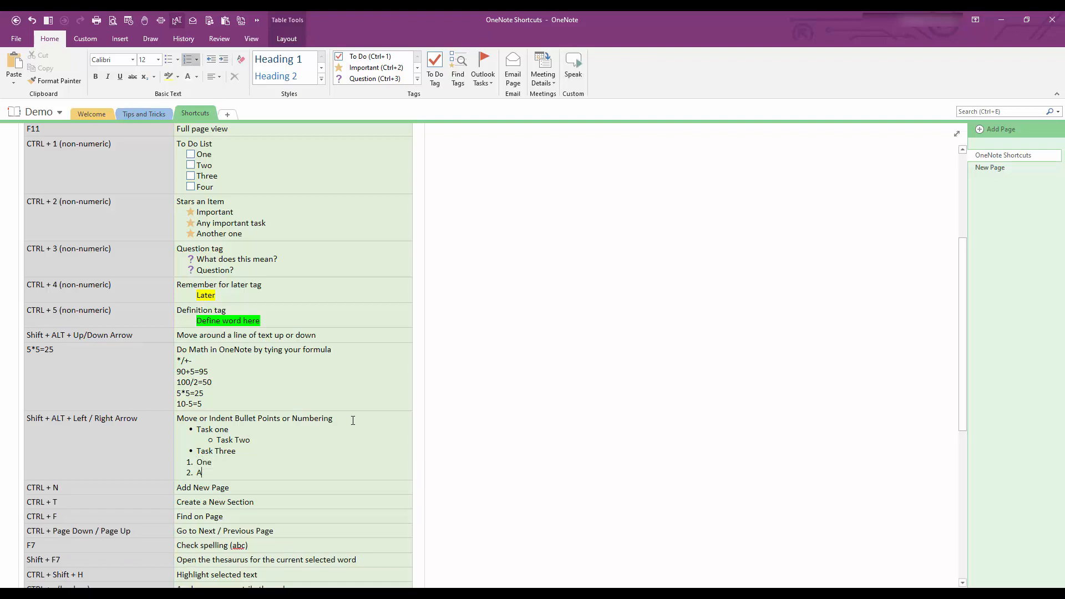
{"action": "key", "text": "Tab"}
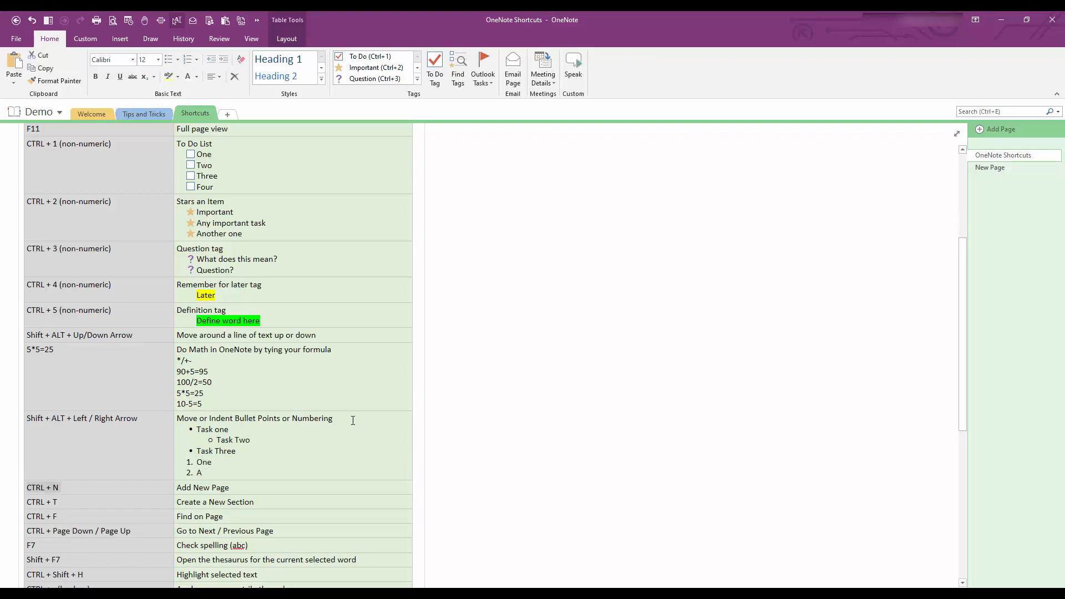
{"action": "left_click", "coordinate": [201, 475]}
{"action": "key", "text": "alt+shift+Right"}
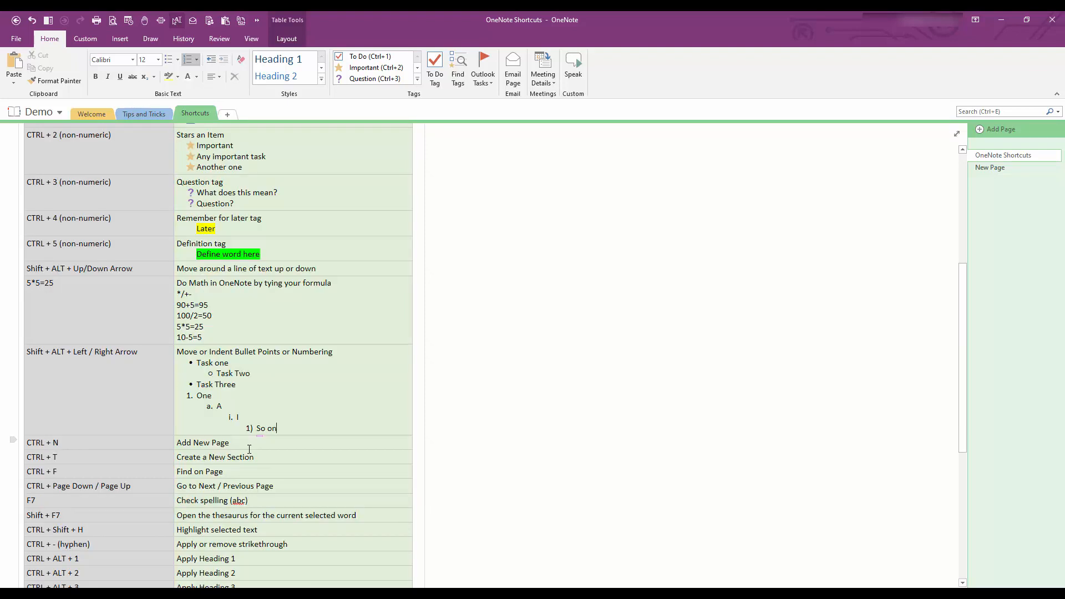
Add a new page to the Shortcuts section and title it "This will be a new page".
{"action": "left_click", "coordinate": [241, 442]}
{"action": "key", "text": "ctrl+n"}
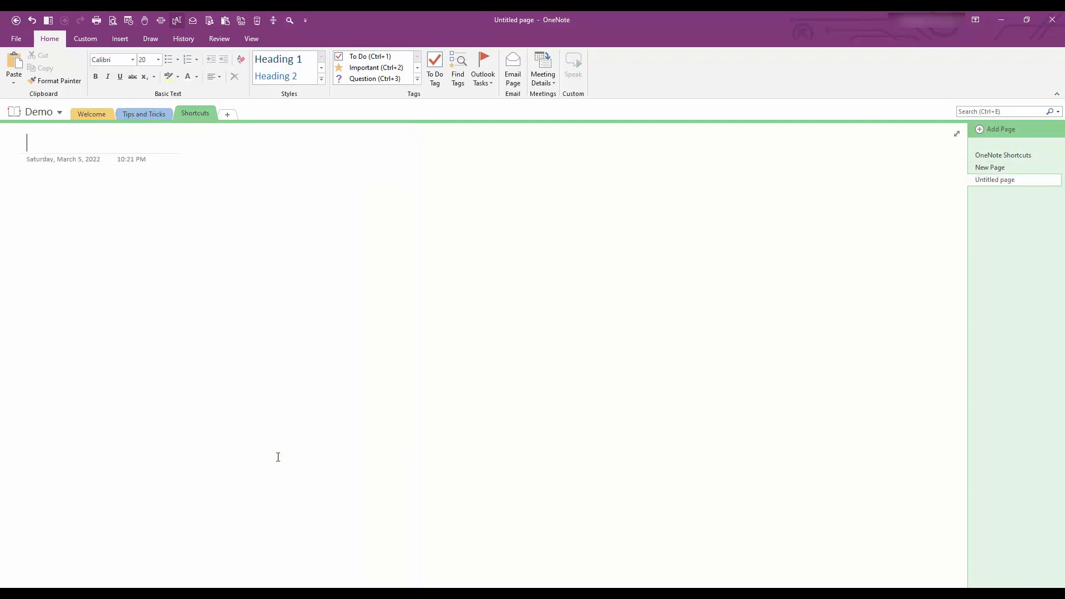
{"action": "type", "text": "This will be a "}
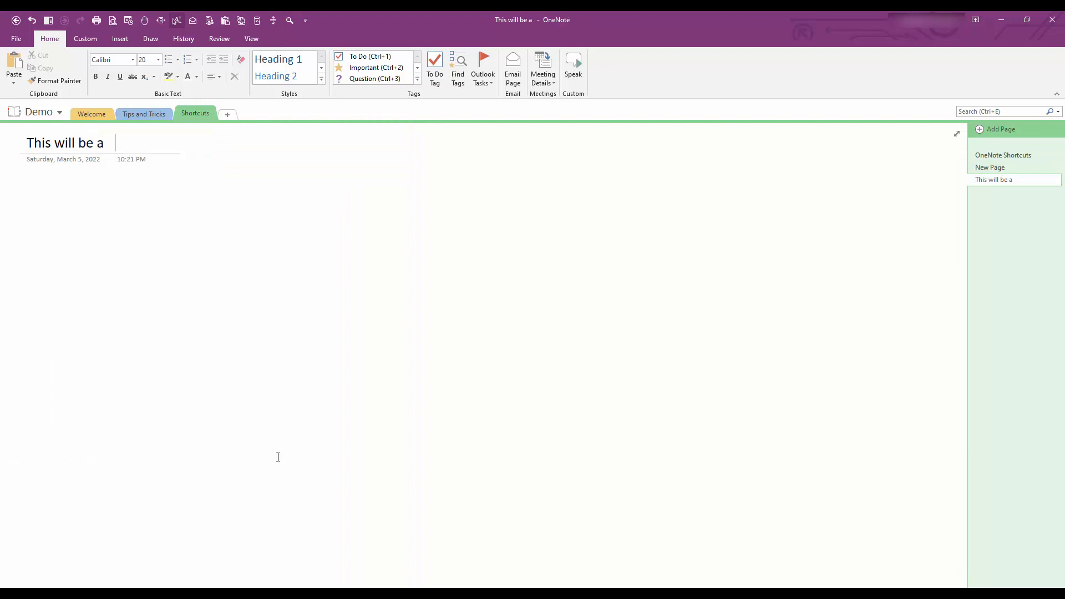
{"action": "type", "text": "new page"}
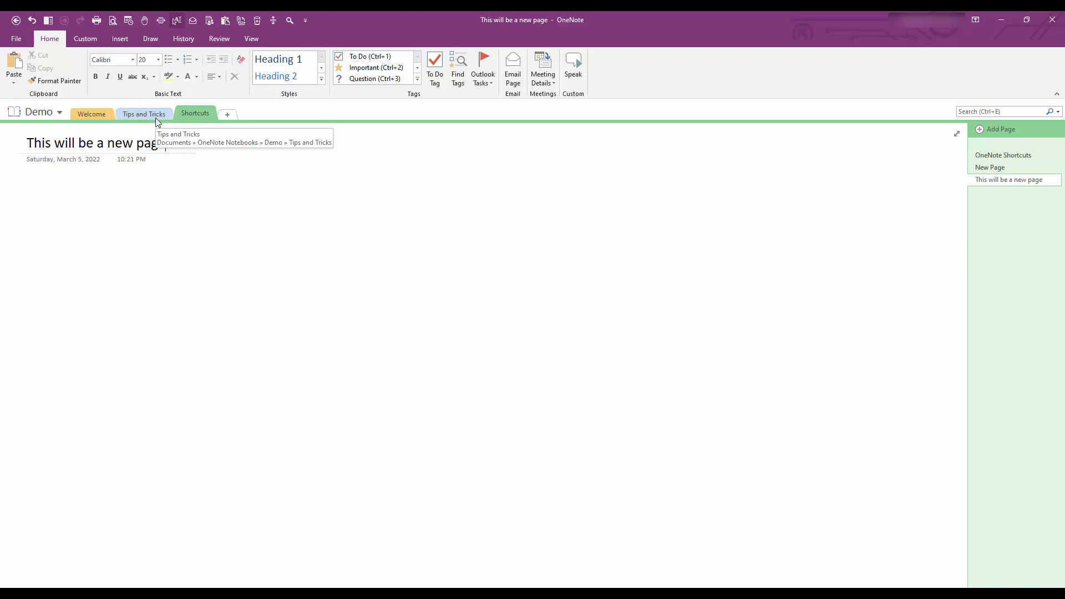
Return to the OneNote Shortcuts page and select the words "New Page" in the "CTRL + N" row.
{"action": "key", "text": "ctrl+Page_Up"}
{"action": "key", "text": "ctrl+Page_Up"}
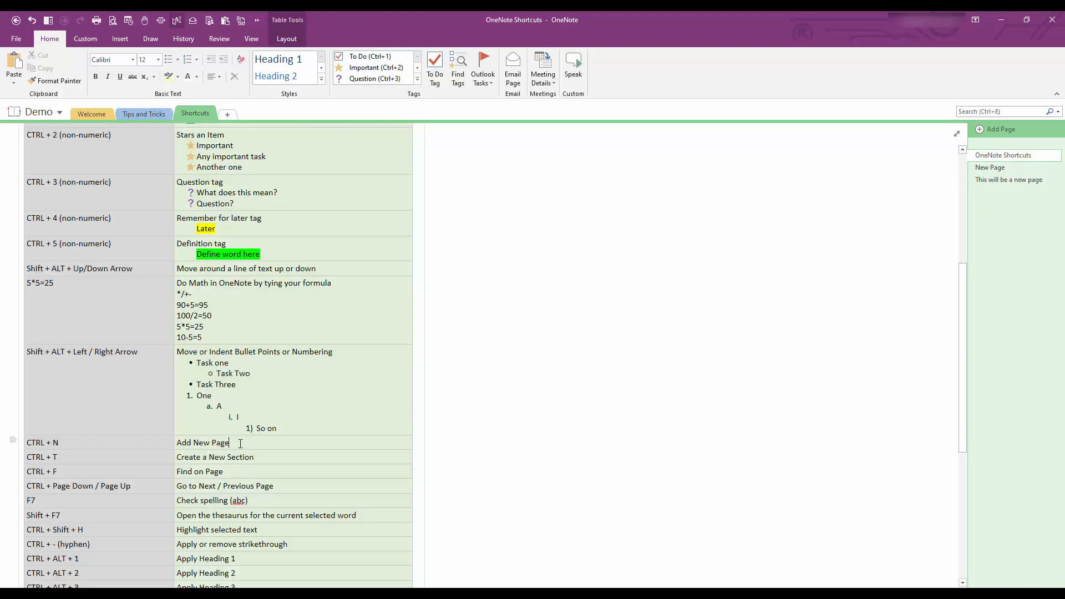
{"action": "left_click_drag", "start_coordinate": [240, 442], "coordinate": [192, 443]}
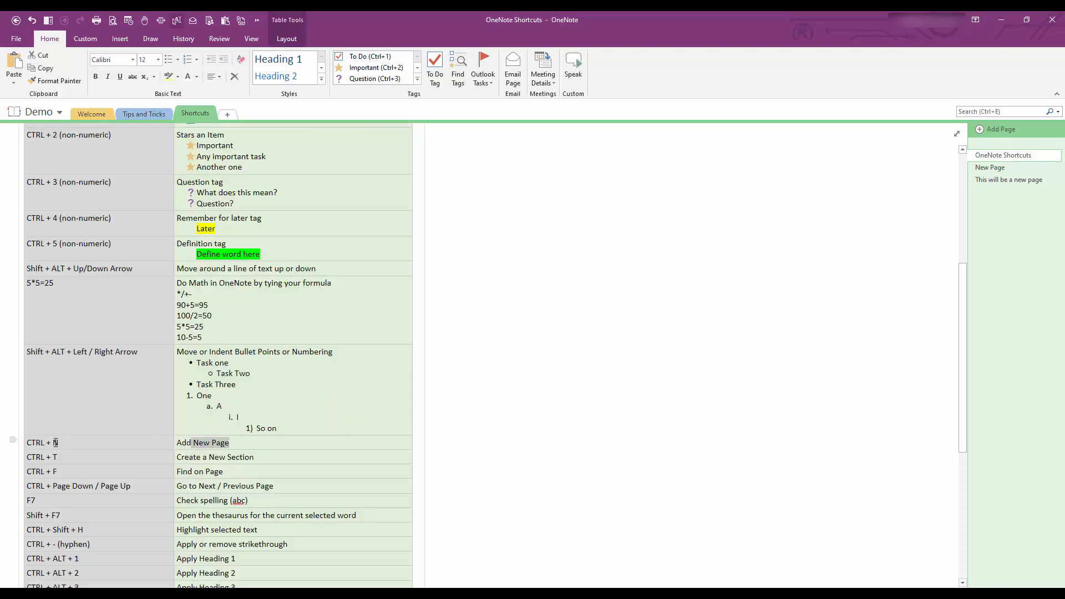
{"action": "scroll", "coordinate": [239, 441], "scroll_direction": "down", "scroll_amount": 2}
Create a new section in the notebook and try to name it "This is a new Section aka Tab :)".
{"action": "left_click", "coordinate": [271, 322]}
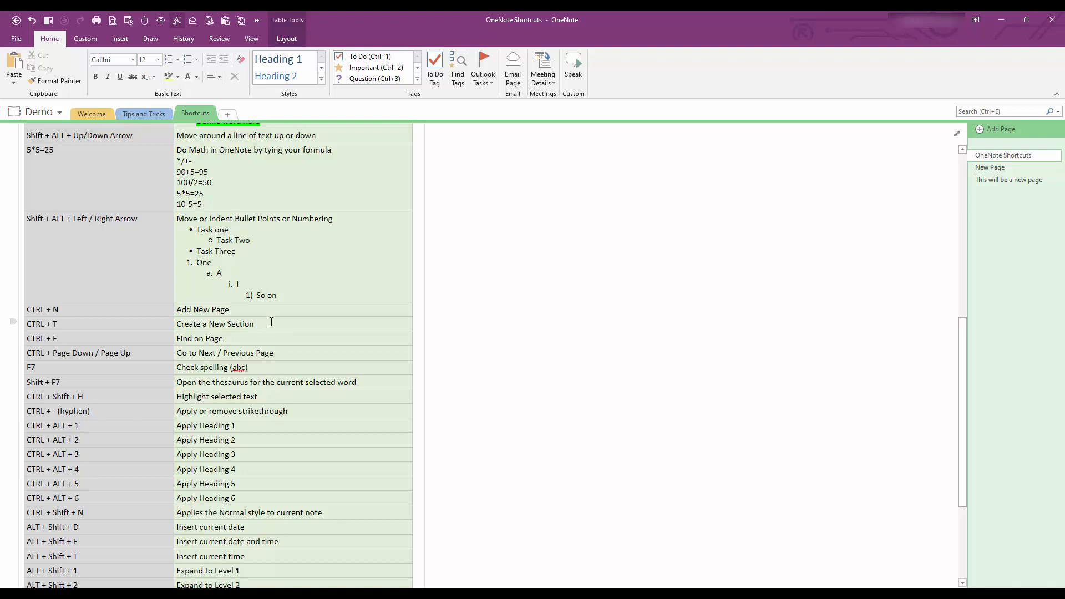
{"action": "key", "text": "ctrl+t"}
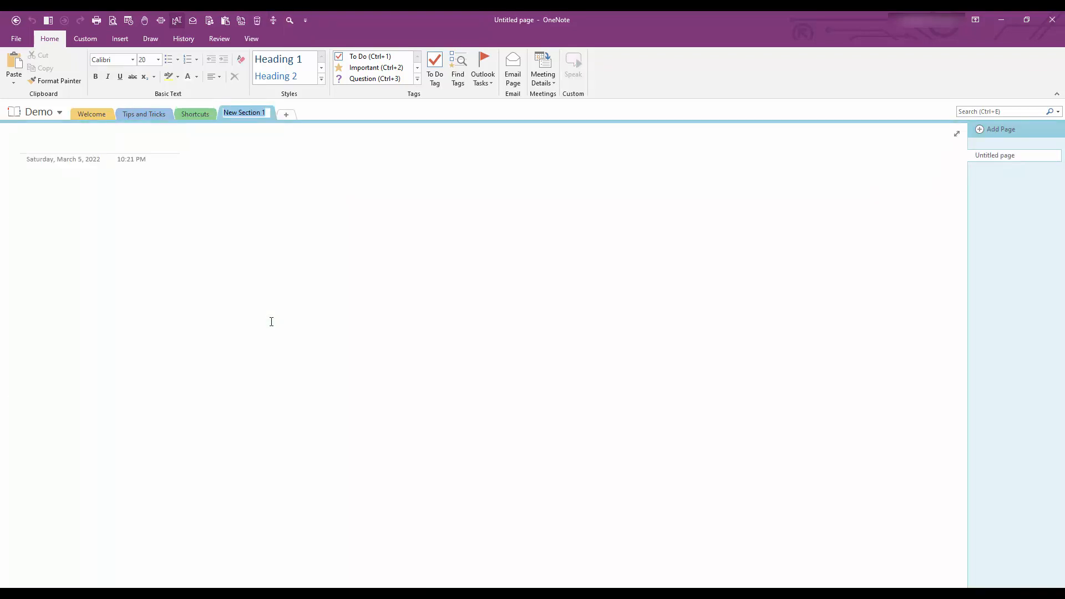
{"action": "type", "text": "This is a ne"}
{"action": "type", "text": "w Section ak"}
{"action": "type", "text": "a"}
{"action": "type", "text": " Tab"}
{"action": "type", "text": " :)"}
{"action": "key", "text": "Return"}
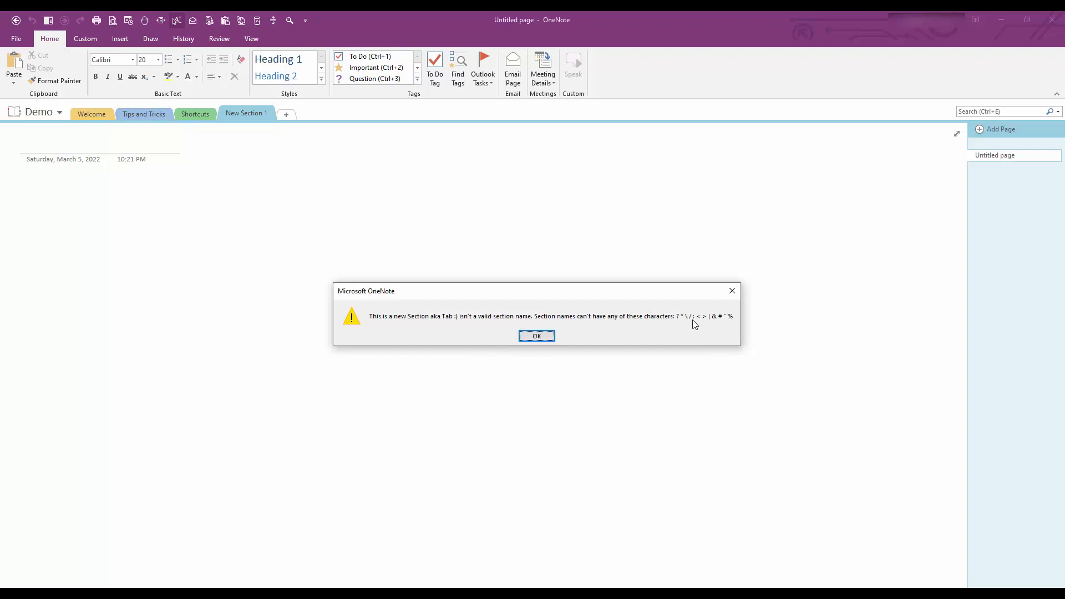
Dismiss the invalid-name warning and name the new section "New Section or aka Tab".
{"action": "left_click", "coordinate": [546, 336]}
{"action": "type", "text": "New "}
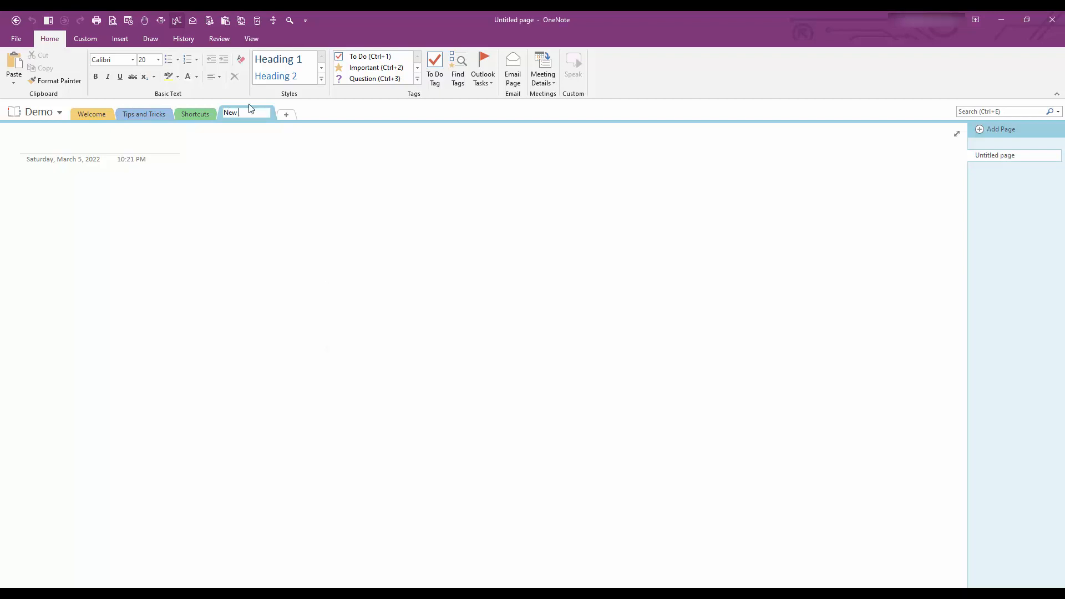
{"action": "type", "text": "Section or aka Tab"}
{"action": "key", "text": "Return"}
Return to the Shortcuts section, search the OneNote Shortcuts page for "apply", and clear the search.
{"action": "left_click", "coordinate": [212, 112]}
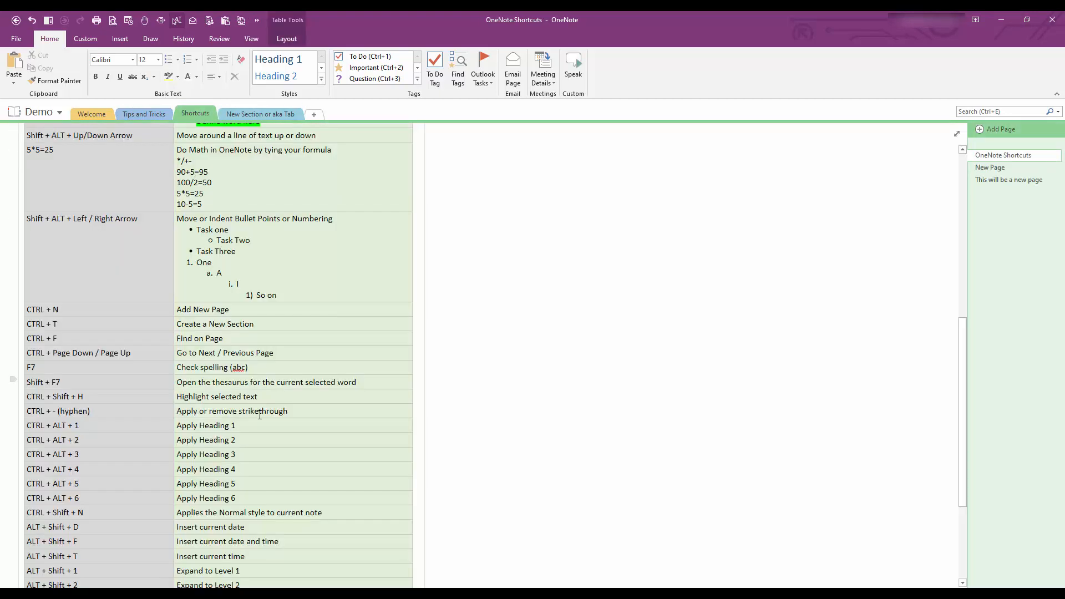
{"action": "left_click", "coordinate": [259, 324]}
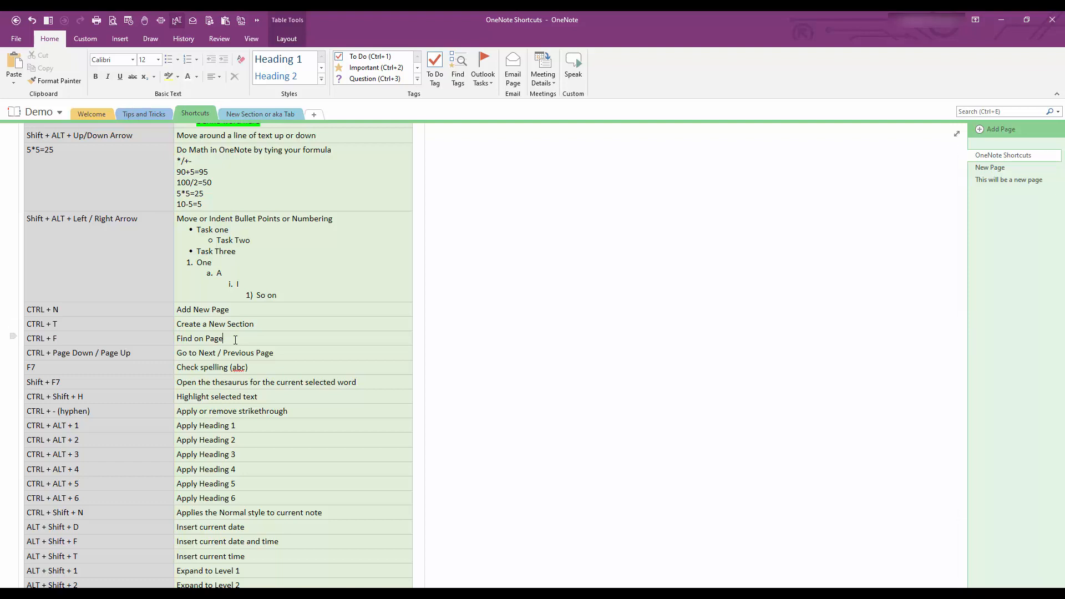
{"action": "key", "text": "ctrl+f"}
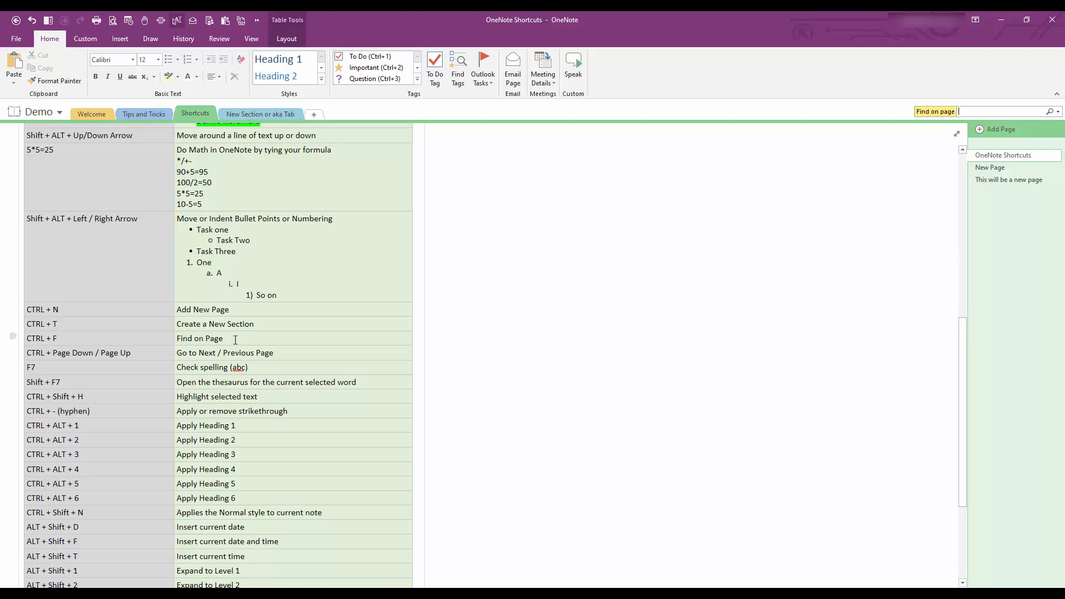
{"action": "type", "text": "apply"}
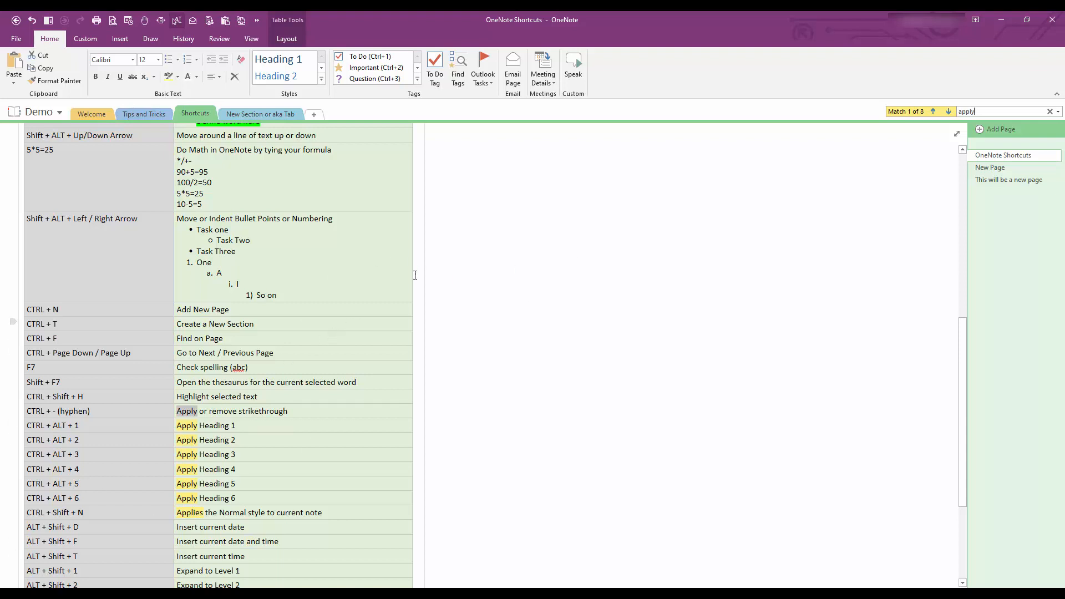
{"action": "left_click", "coordinate": [1050, 113]}
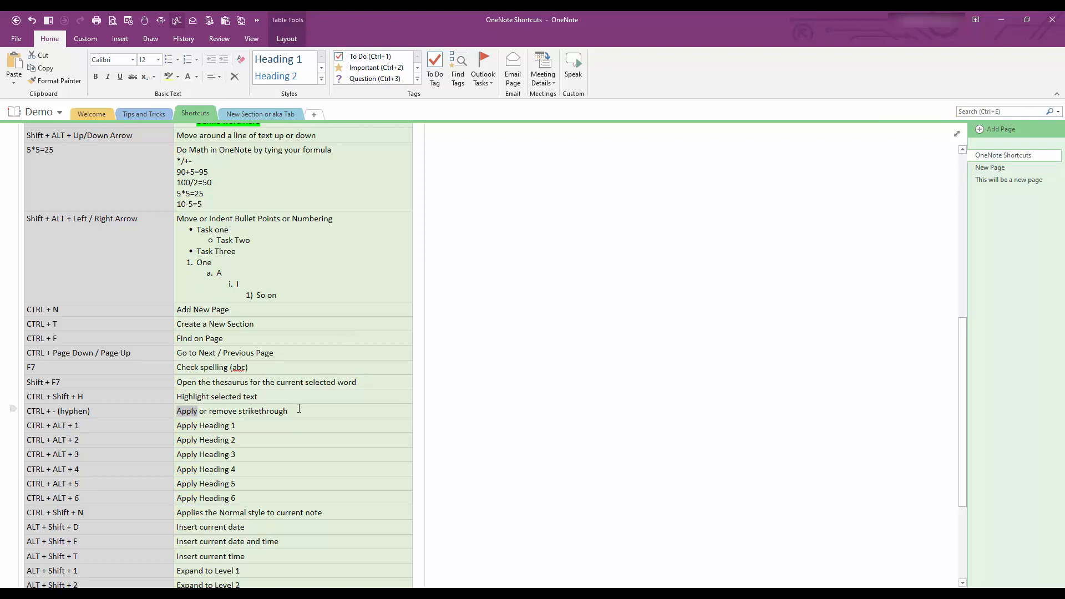
Go forward through the section's pages to "This will be a new page" and back to OneNote Shortcuts, twice.
{"action": "left_click", "coordinate": [299, 409]}
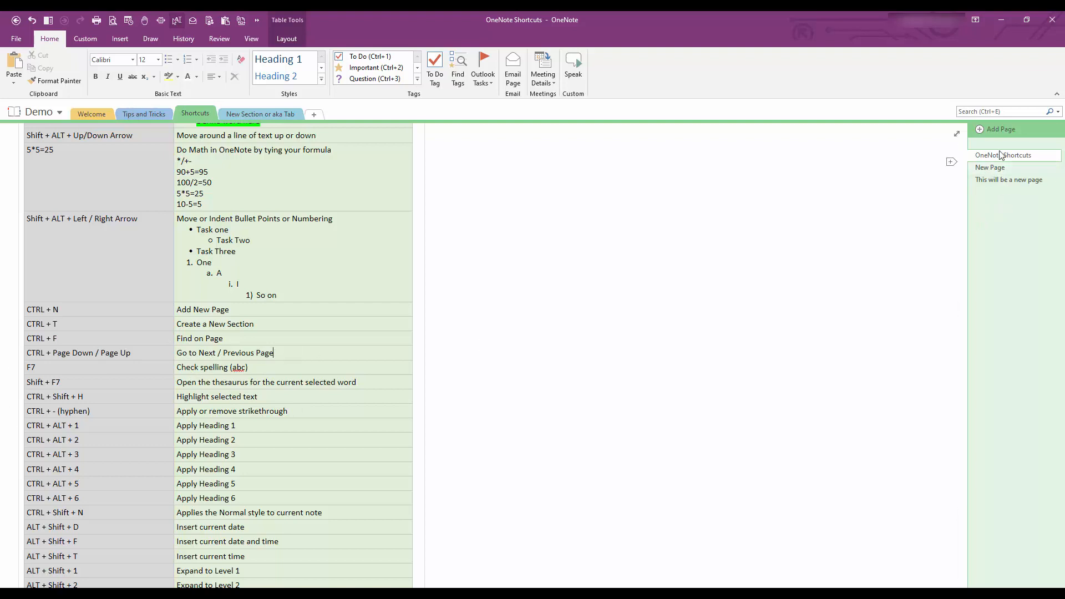
{"action": "left_click", "coordinate": [298, 353]}
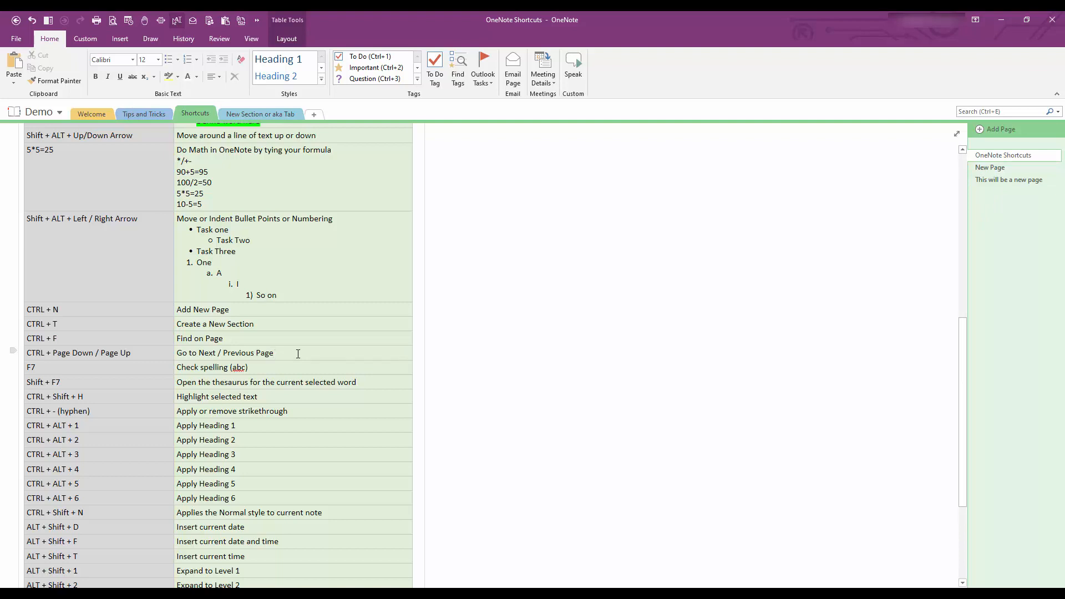
{"action": "key", "text": "ctrl+Page_Down"}
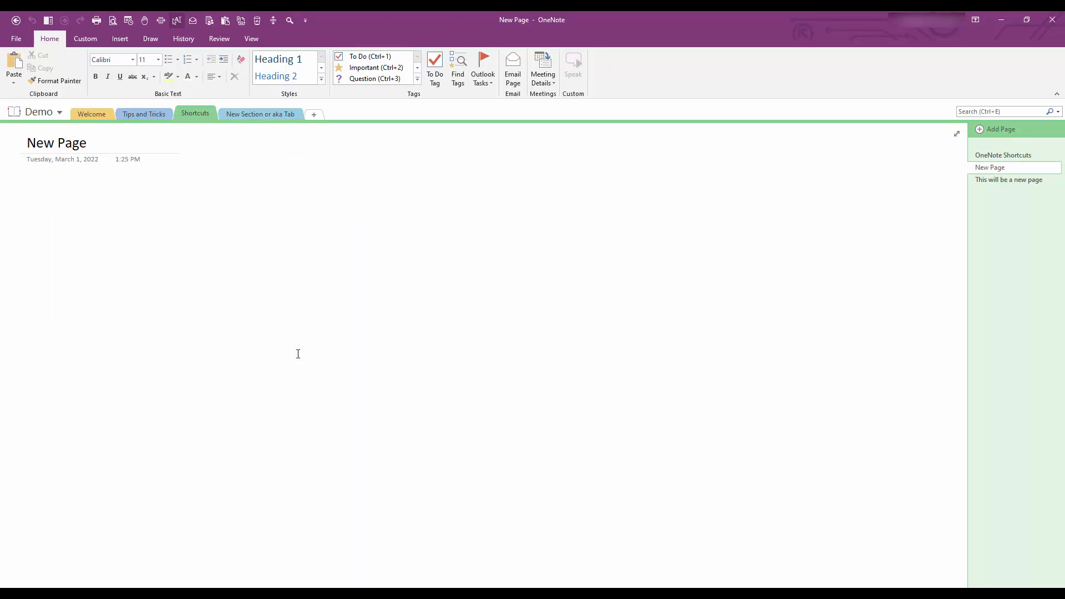
{"action": "key", "text": "ctrl+Page_Down"}
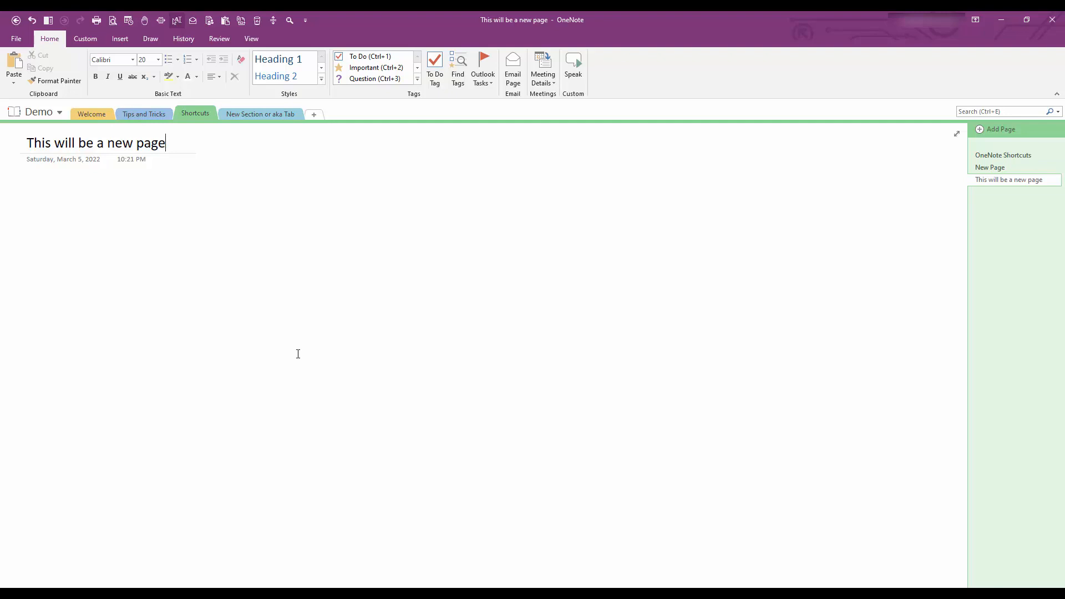
{"action": "key", "text": "ctrl+Page_Up"}
{"action": "key", "text": "ctrl+Page_Up"}
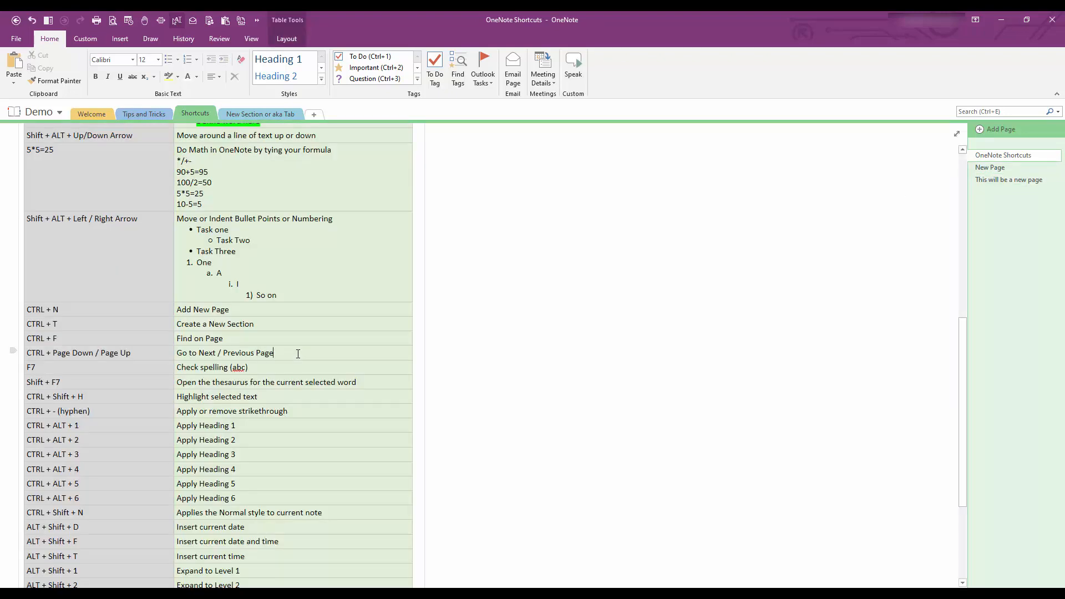
{"action": "key", "text": "ctrl+Page_Down"}
{"action": "key", "text": "ctrl+Page_Down"}
{"action": "key", "text": "ctrl+Page_Up"}
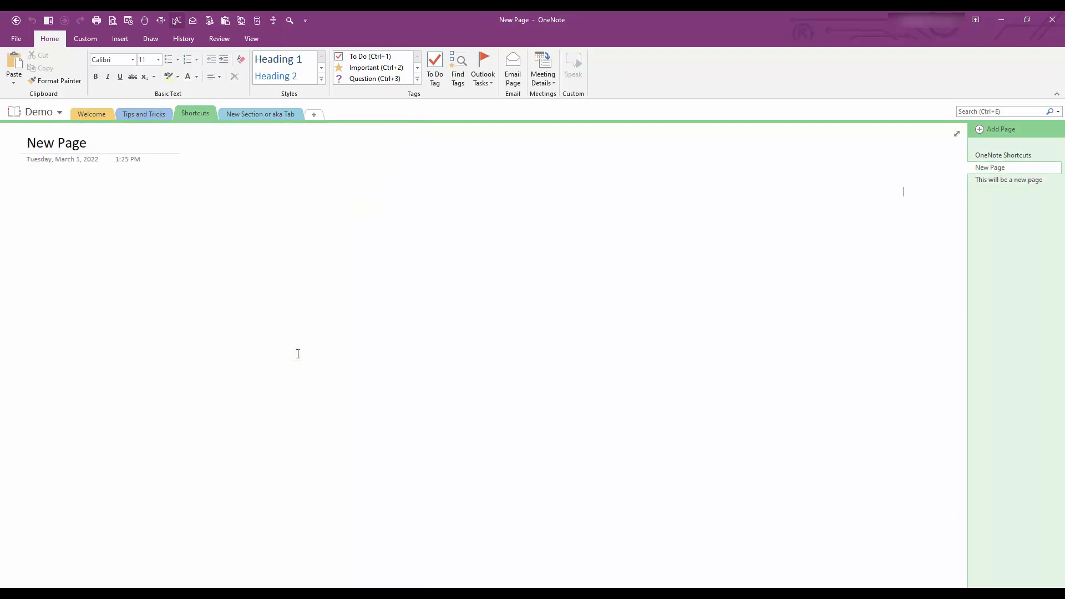
{"action": "key", "text": "ctrl+Page_Up"}
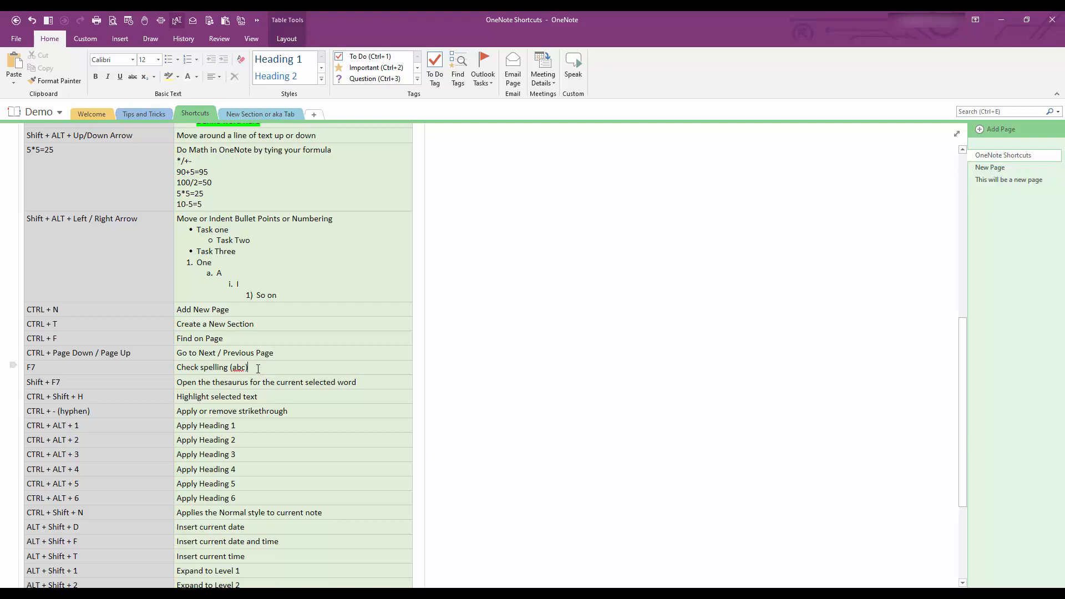
Run the spelling check on "abc" in the F7 row and close it without making a correction.
{"action": "left_click", "coordinate": [247, 368]}
{"action": "key", "text": "F7"}
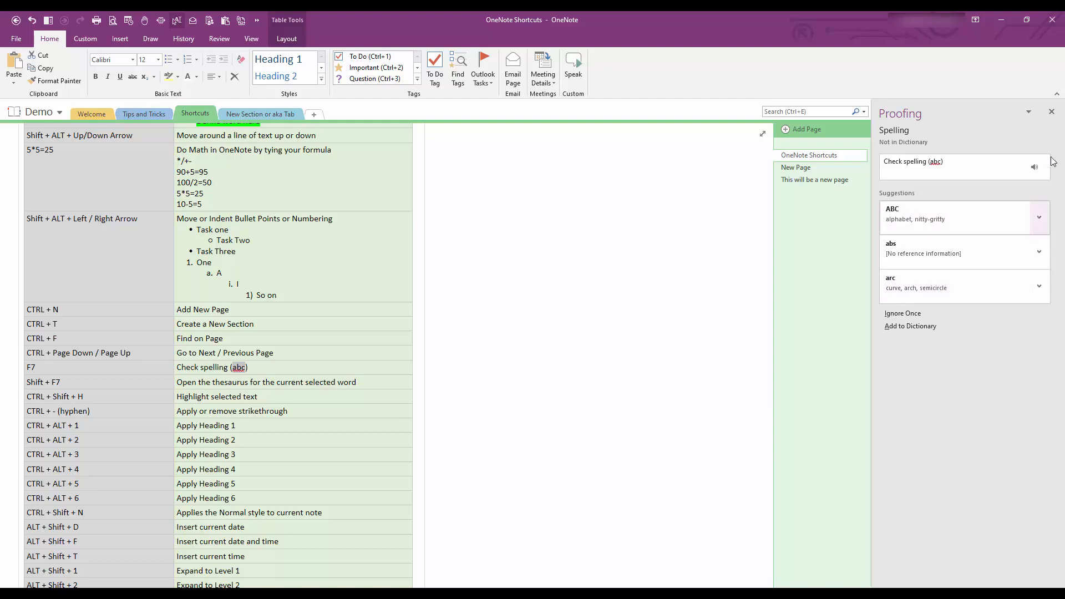
{"action": "left_click", "coordinate": [1051, 113]}
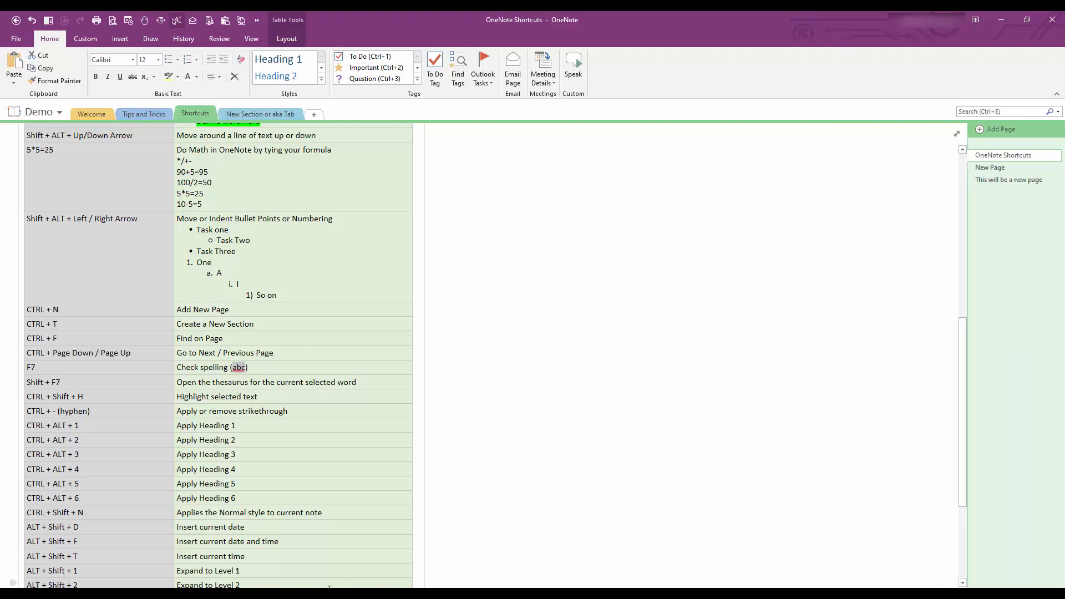
Look up the word "thesaurus" from the Shift + F7 row in the Thesaurus and close the results.
{"action": "left_click", "coordinate": [290, 396]}
{"action": "right_click", "coordinate": [225, 381]}
{"action": "double_click", "coordinate": [226, 382]}
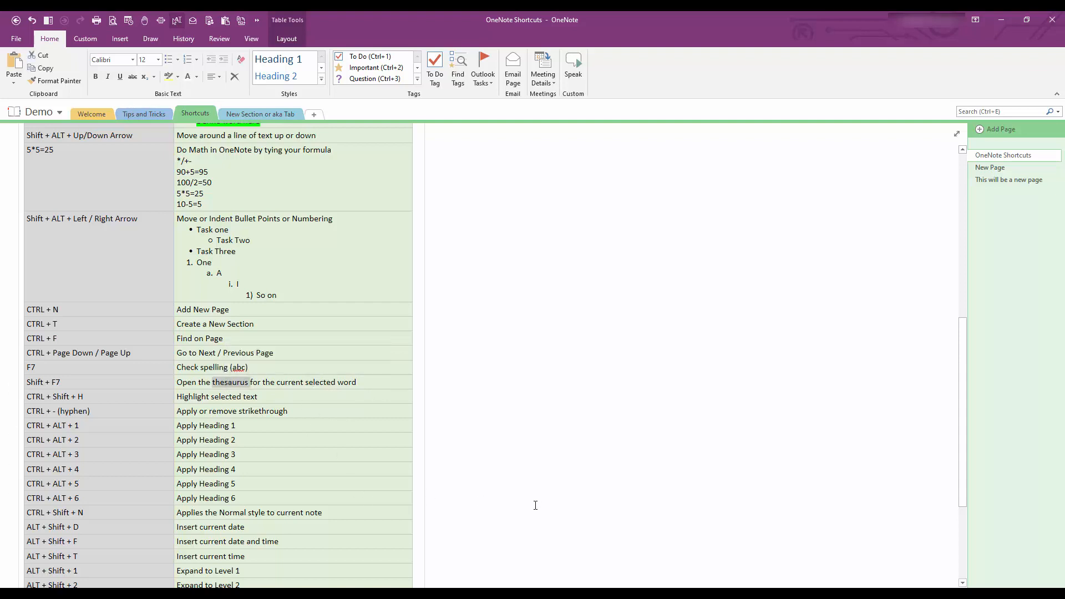
{"action": "key", "text": "shift+F7"}
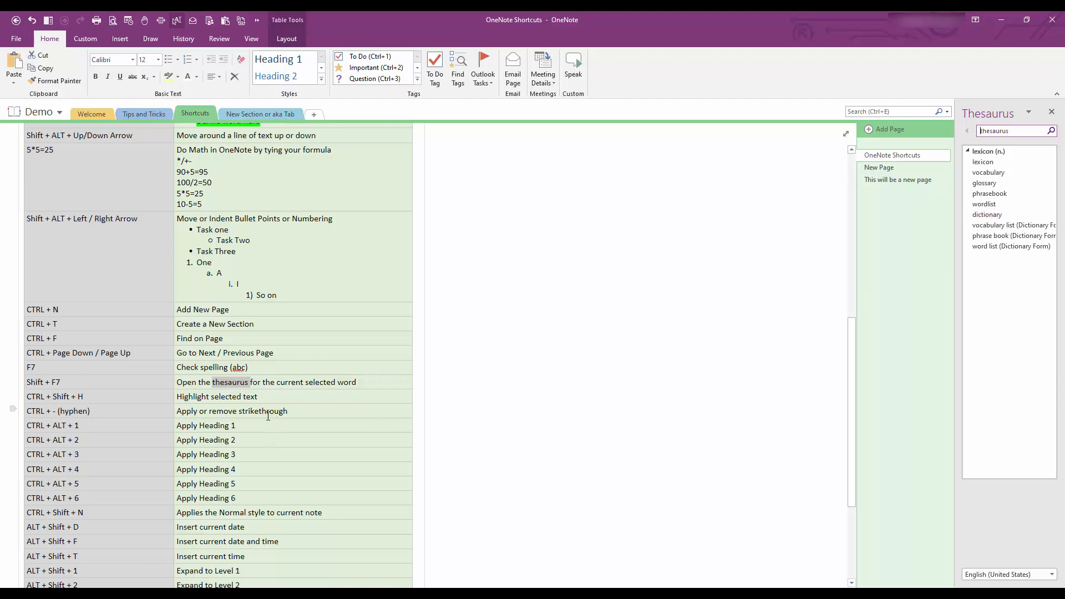
{"action": "left_click", "coordinate": [1051, 112]}
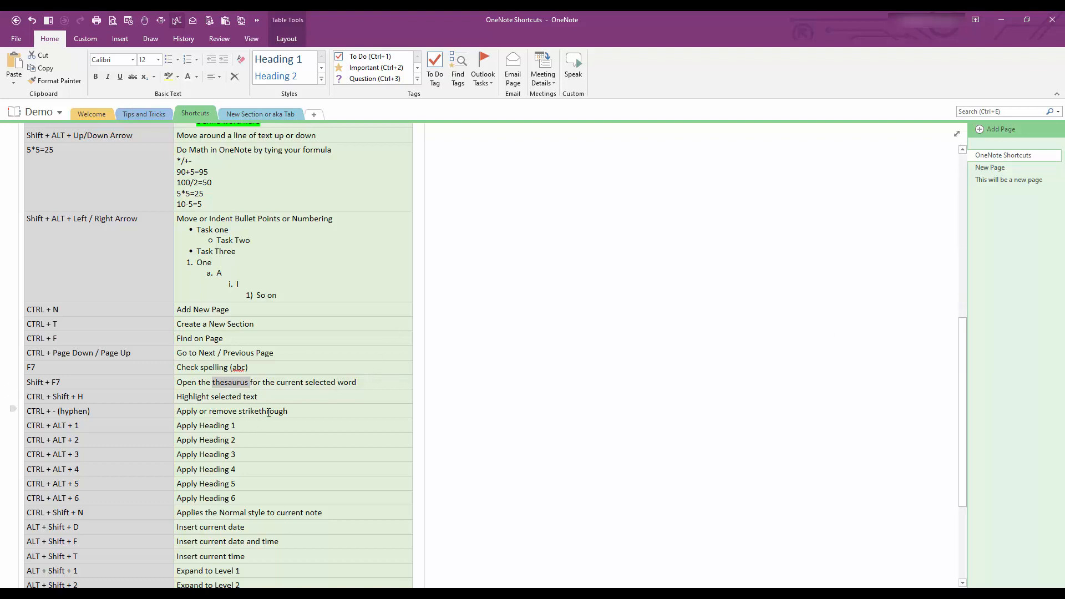
Look up "strikethrough" and "Previous" from the table in the Thesaurus, and close it.
{"action": "double_click", "coordinate": [269, 412]}
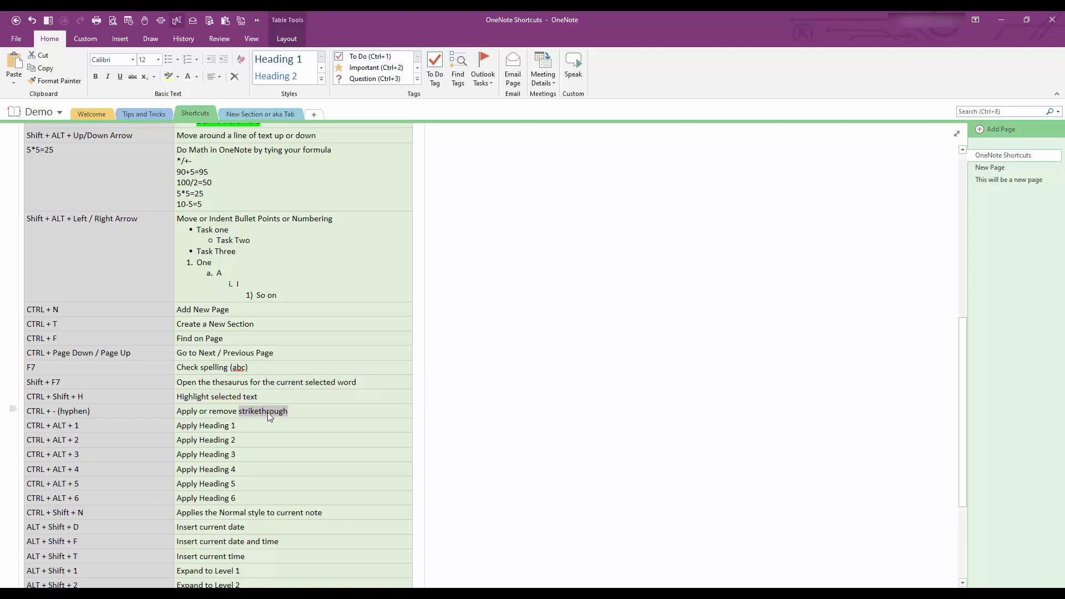
{"action": "key", "text": "shift+F7"}
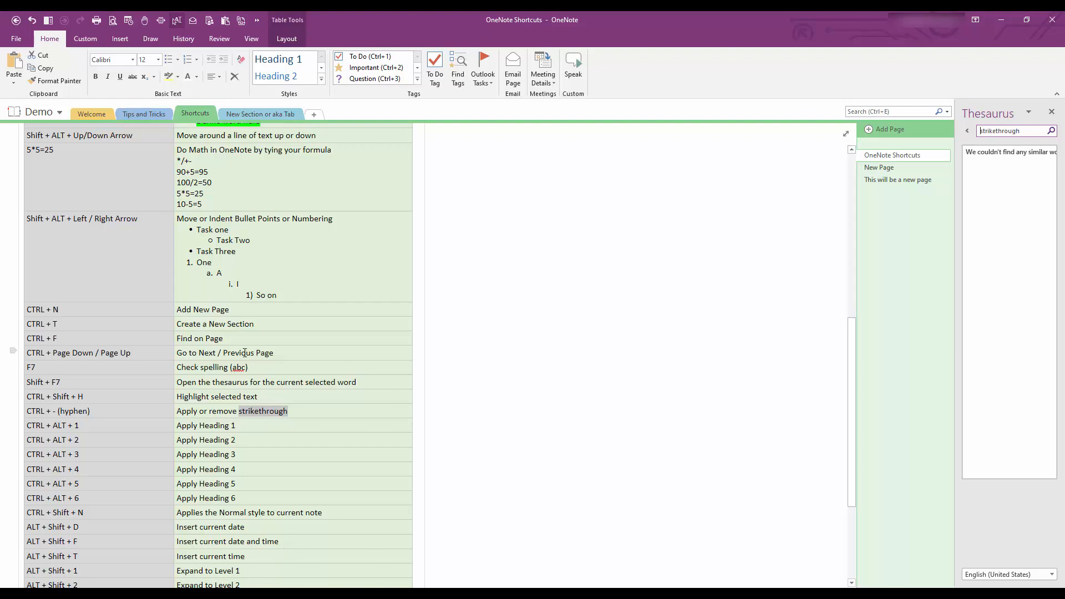
{"action": "double_click", "coordinate": [244, 352]}
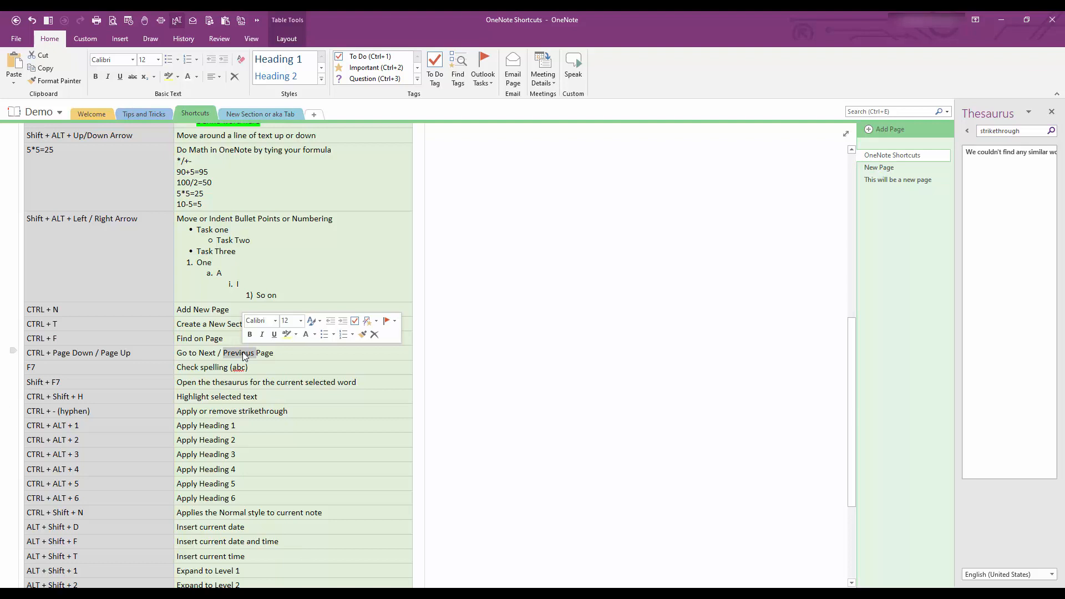
{"action": "key", "text": "shift+F7"}
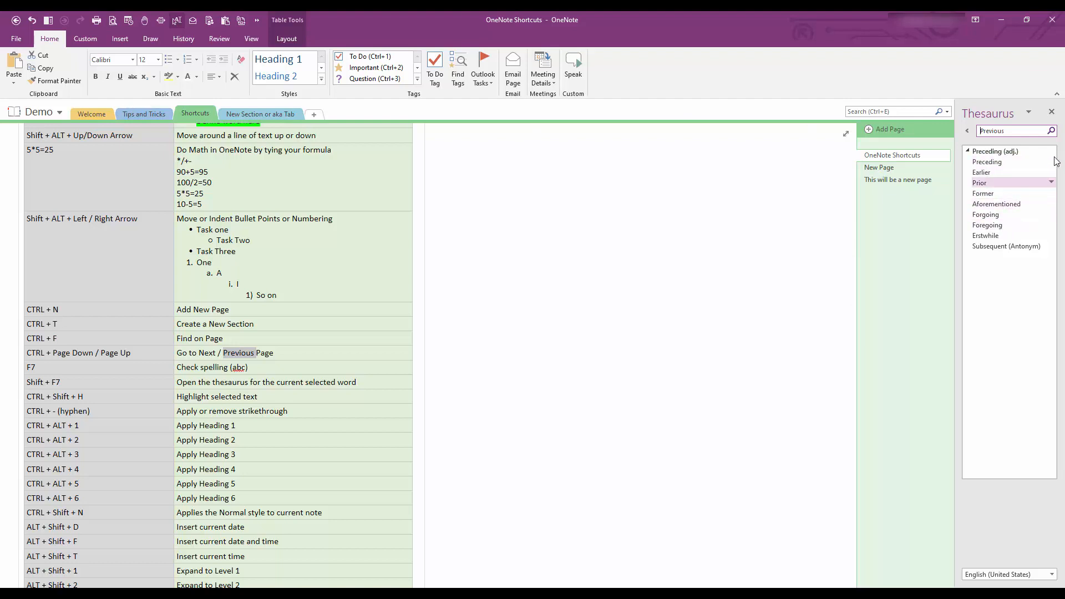
{"action": "left_click", "coordinate": [1051, 112]}
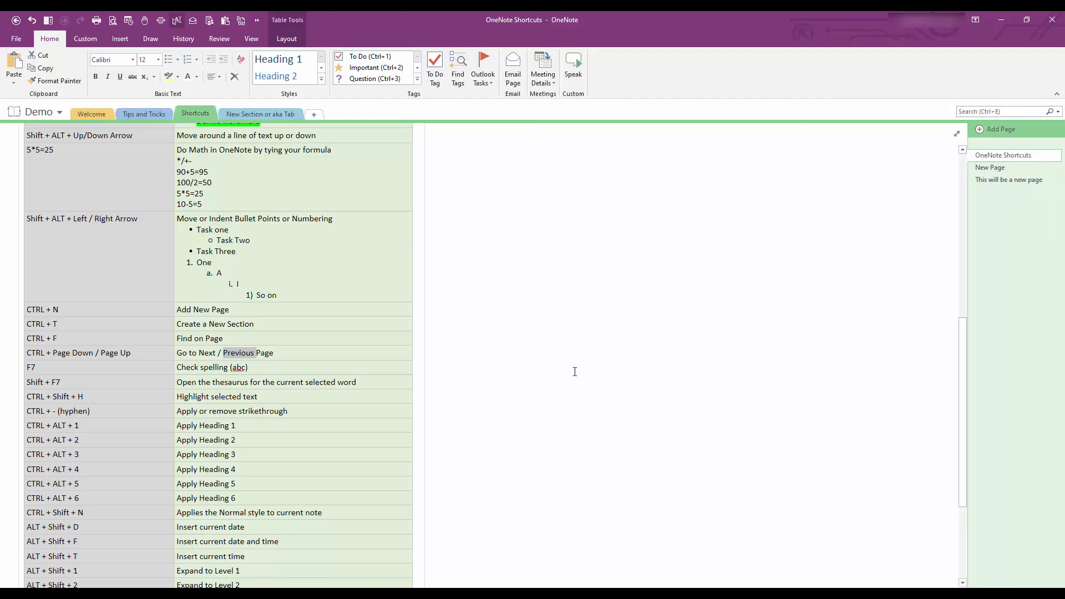
Highlight the word "text" in yellow in the CTRL + Shift + H row.
{"action": "left_click", "coordinate": [280, 391]}
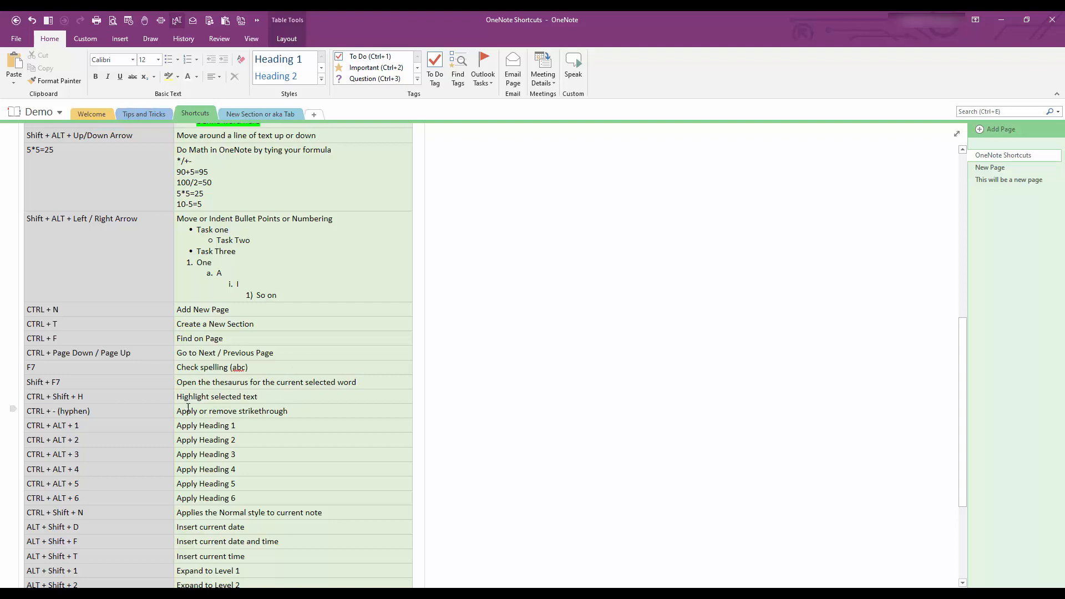
{"action": "key", "text": "ctrl+shift+Left"}
{"action": "key", "text": "ctrl+shift+h"}
{"action": "scroll", "coordinate": [311, 421], "scroll_direction": "up", "scroll_amount": 5}
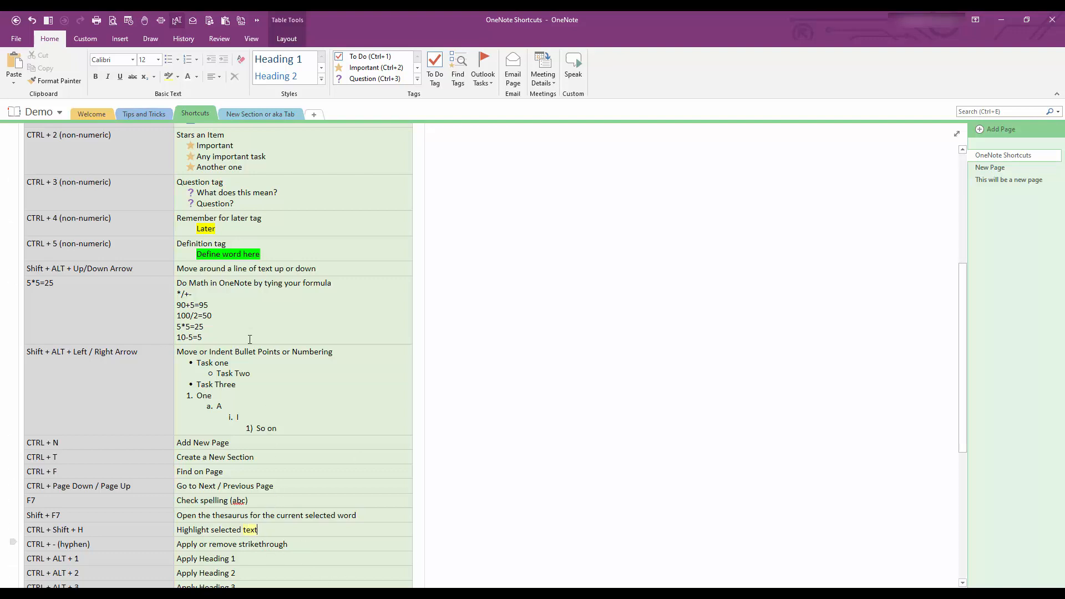
{"action": "scroll", "coordinate": [270, 539], "scroll_direction": "down", "scroll_amount": 3}
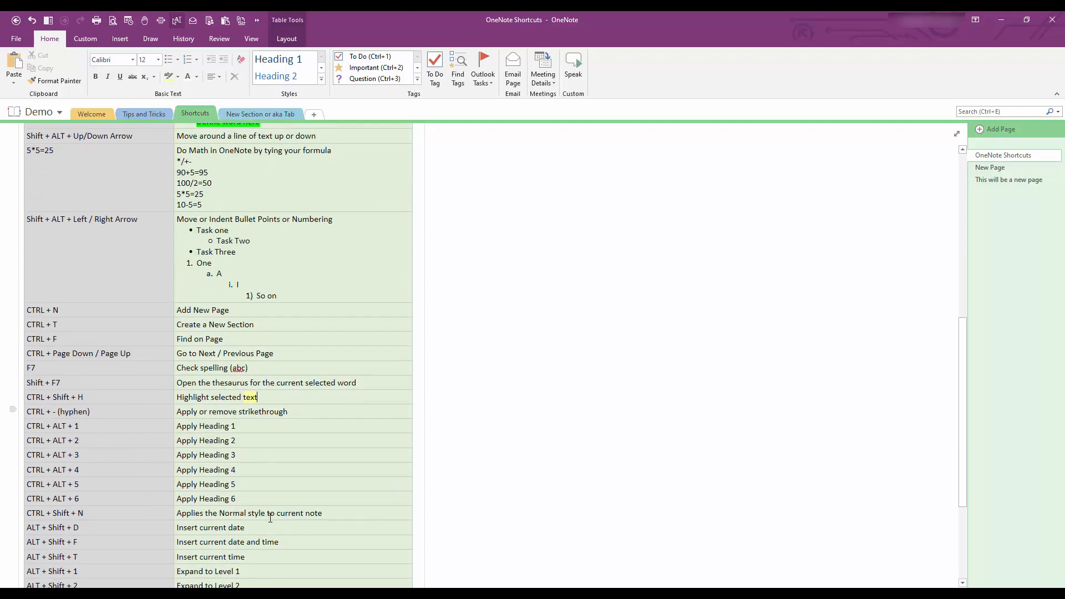
Apply strikethrough to the word "strikethrough" in the CTRL + - row and to the whole description in the Shift + F7 row.
{"action": "left_click", "coordinate": [237, 425]}
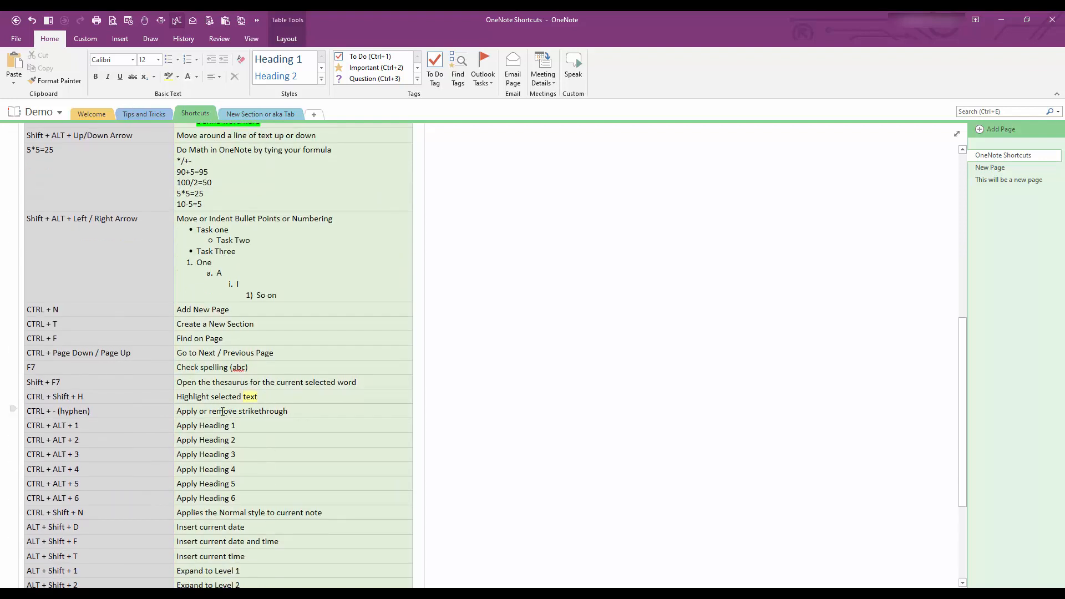
{"action": "left_click", "coordinate": [267, 411]}
{"action": "key", "text": "Left"}
{"action": "key", "text": "Left"}
{"action": "key", "text": "Left"}
{"action": "key", "text": "Left"}
{"action": "key", "text": "ctrl+minus"}
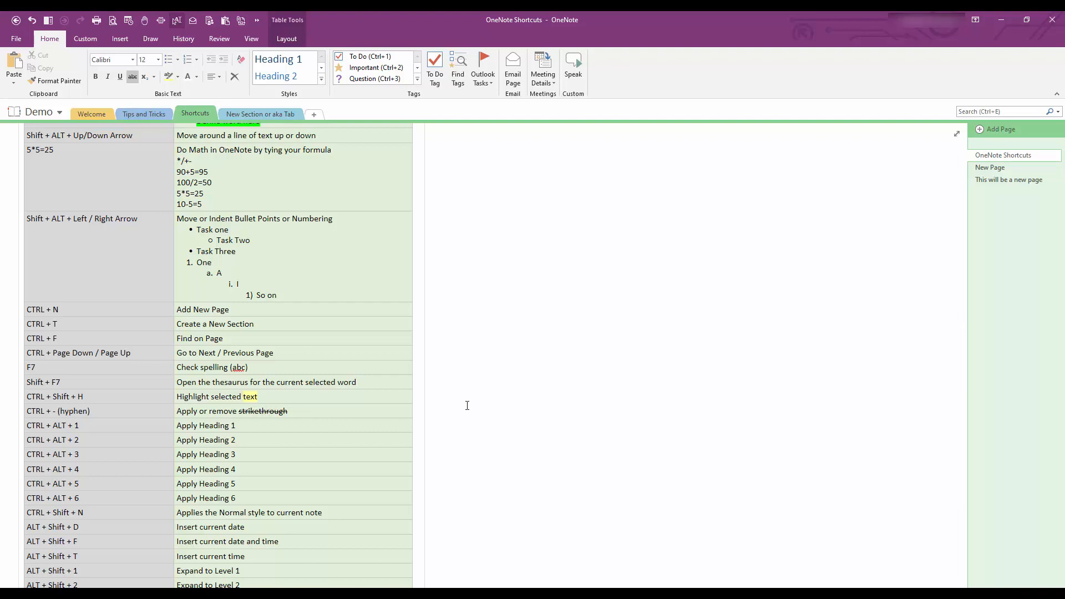
{"action": "left_click", "coordinate": [210, 406]}
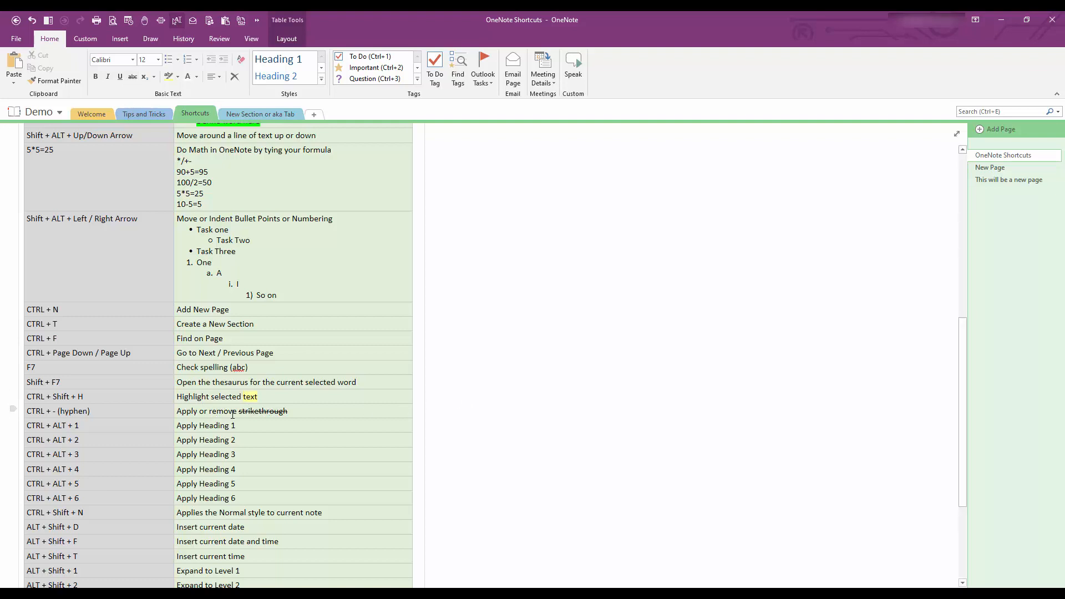
{"action": "left_click", "coordinate": [259, 428]}
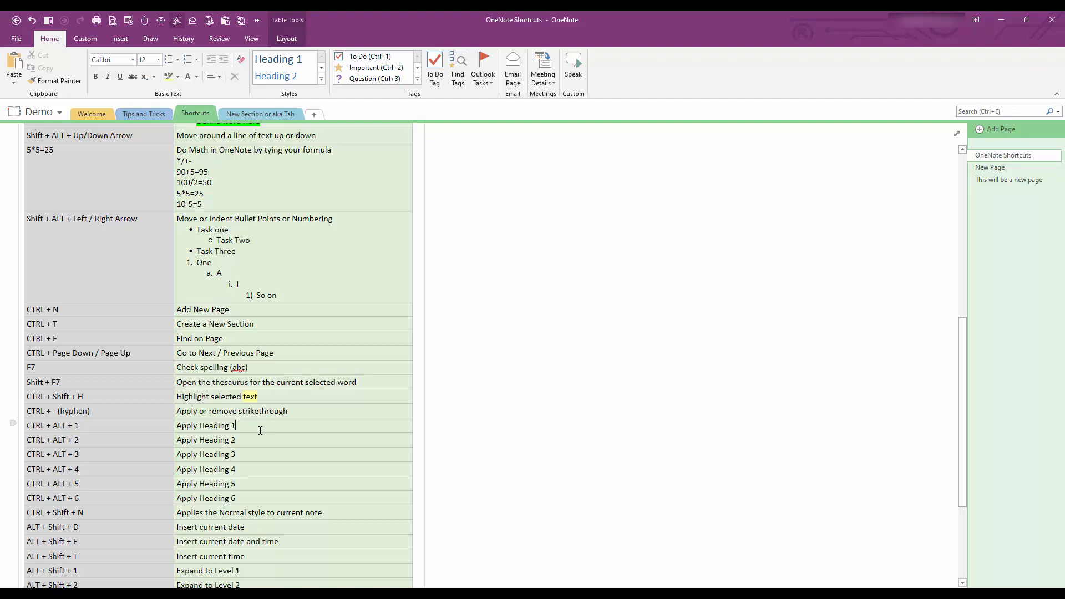
Select the "Apply Heading 1" to "Apply Heading 6" cells, view the full list of styles, and close it without applying one.
{"action": "scroll", "coordinate": [259, 429], "scroll_direction": "down", "scroll_amount": 3}
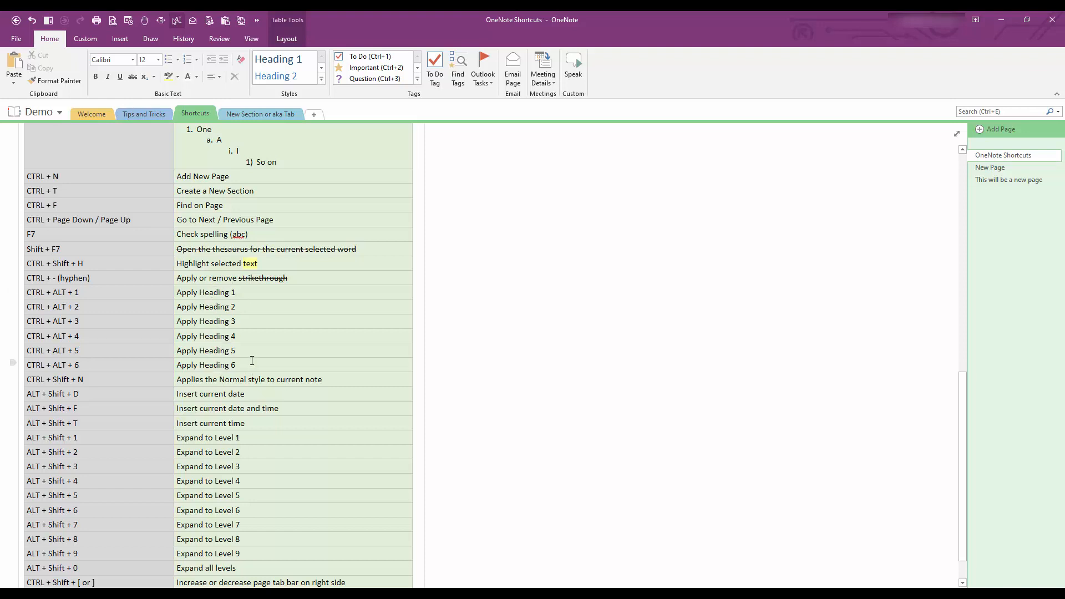
{"action": "left_click_drag", "start_coordinate": [250, 363], "coordinate": [191, 295]}
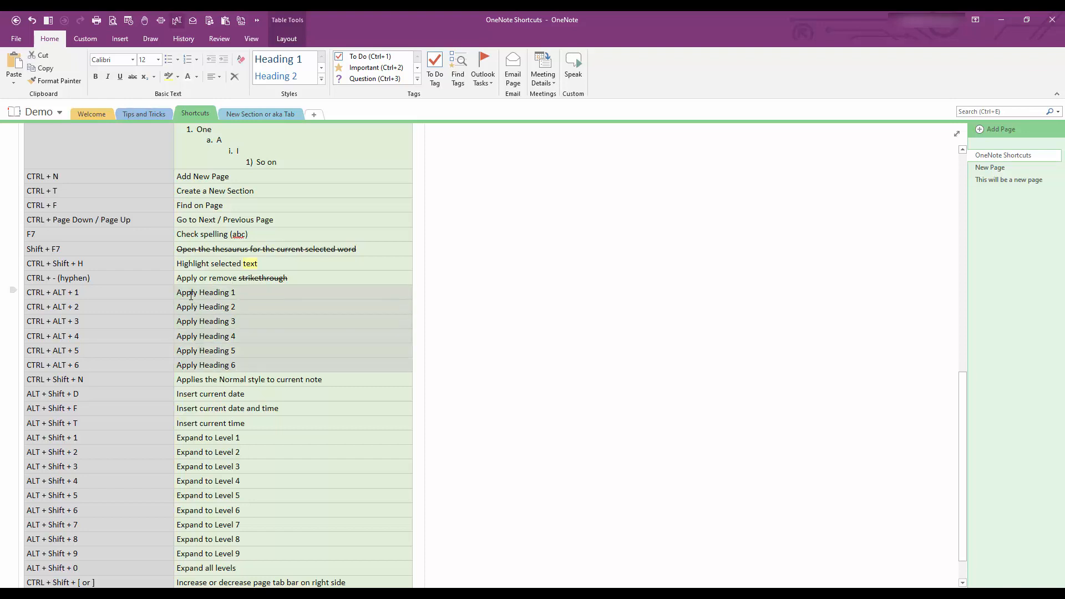
{"action": "left_click", "coordinate": [321, 79]}
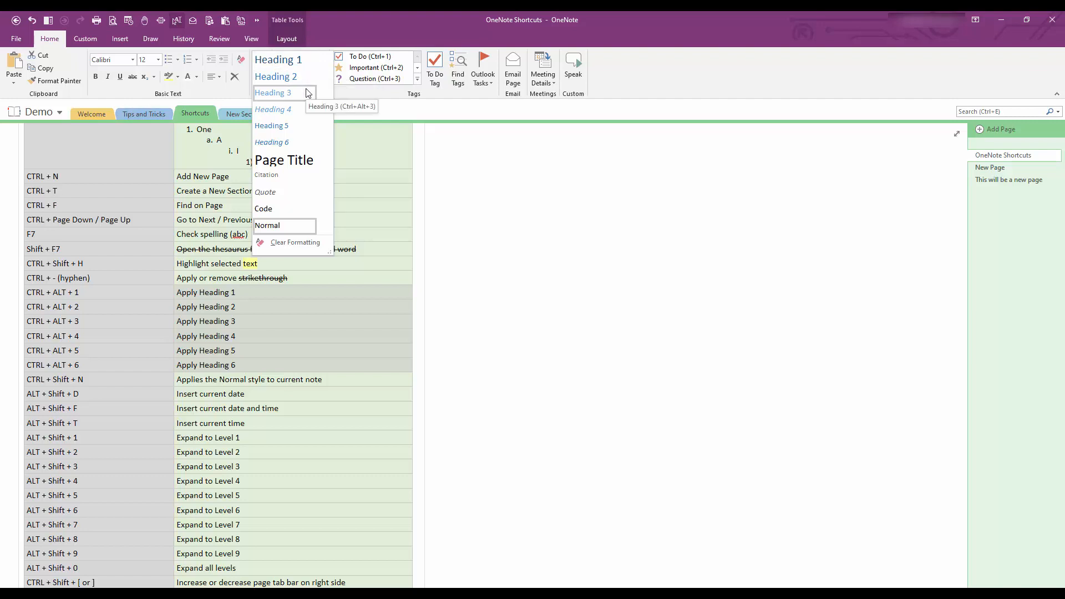
{"action": "left_click", "coordinate": [267, 294]}
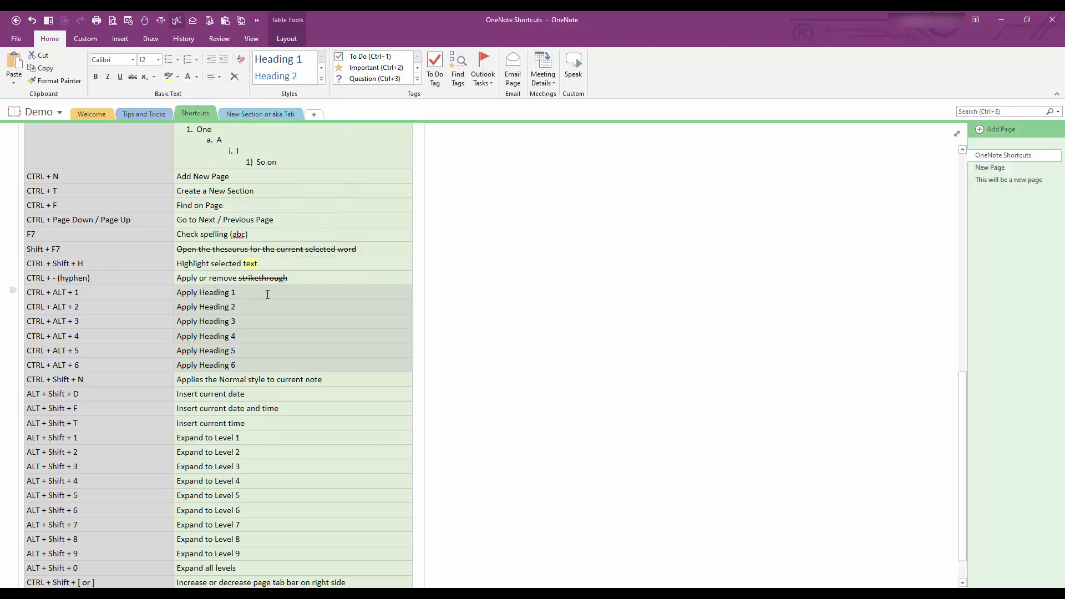
{"action": "left_click", "coordinate": [256, 294]}
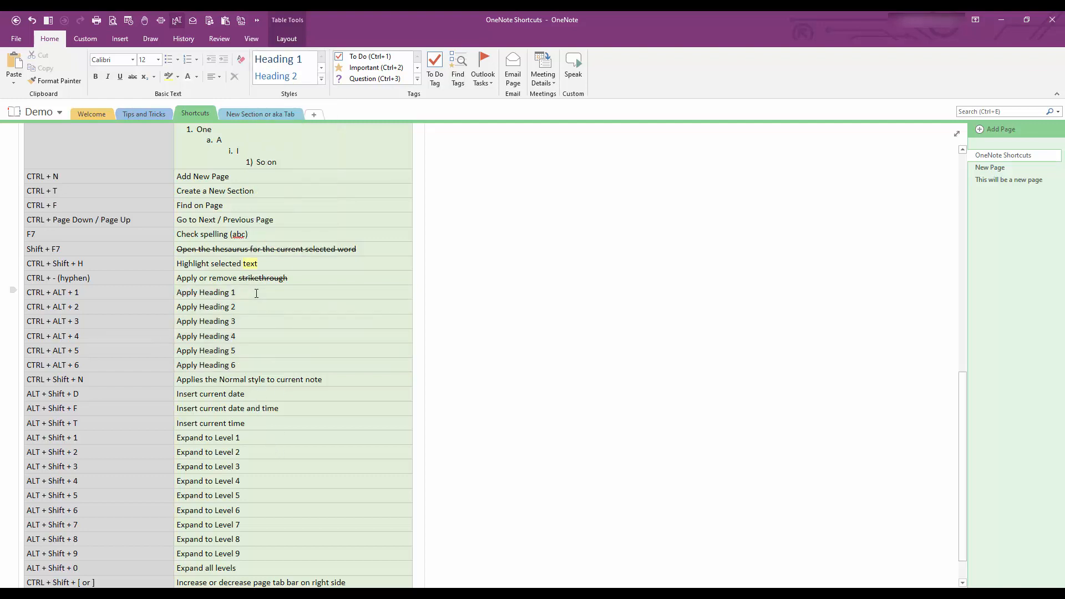
Apply the Heading 1 through Heading 6 styles to the matching "Apply Heading 1" to "Apply Heading 6" cells in the table.
{"action": "key", "text": "ctrl+alt+1"}
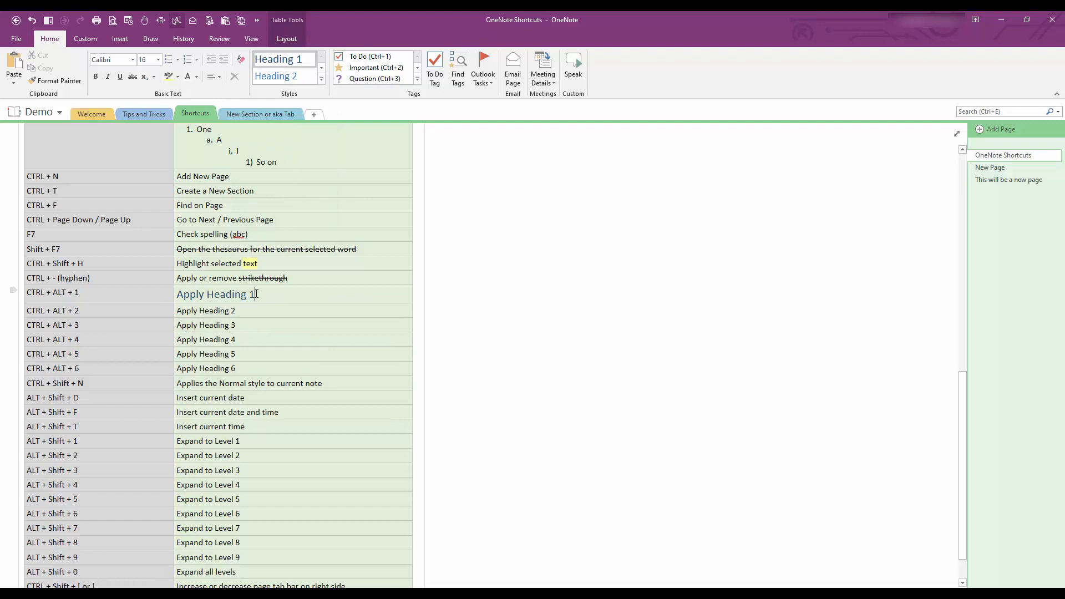
{"action": "key", "text": "Down"}
{"action": "key", "text": "ctrl+alt+2"}
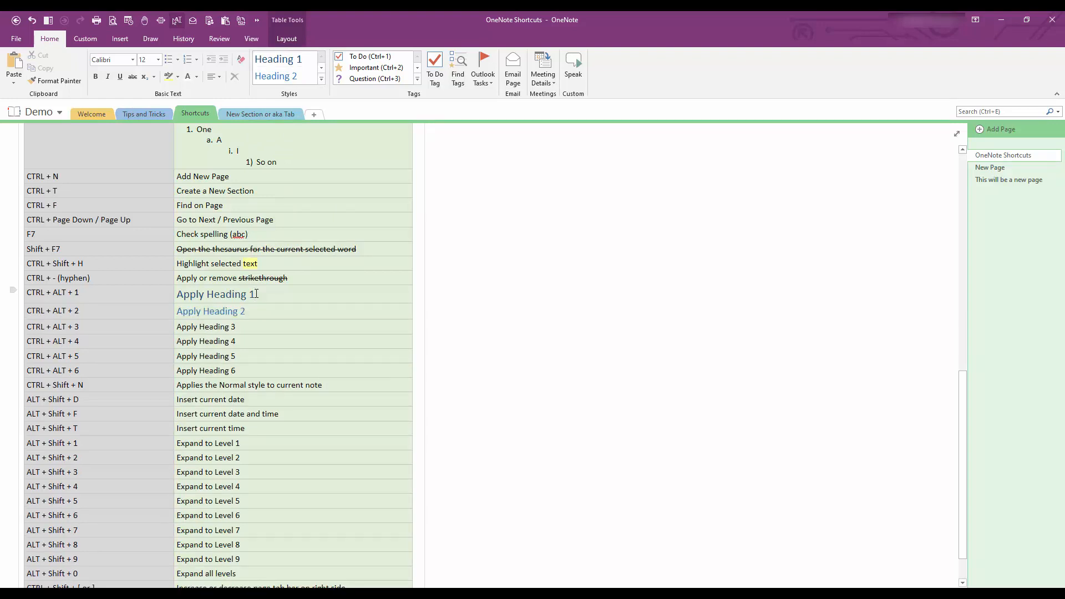
{"action": "key", "text": "ctrl+alt+3"}
{"action": "key", "text": "ctrl+alt+4"}
{"action": "key", "text": "Down"}
{"action": "key", "text": "ctrl+alt+5"}
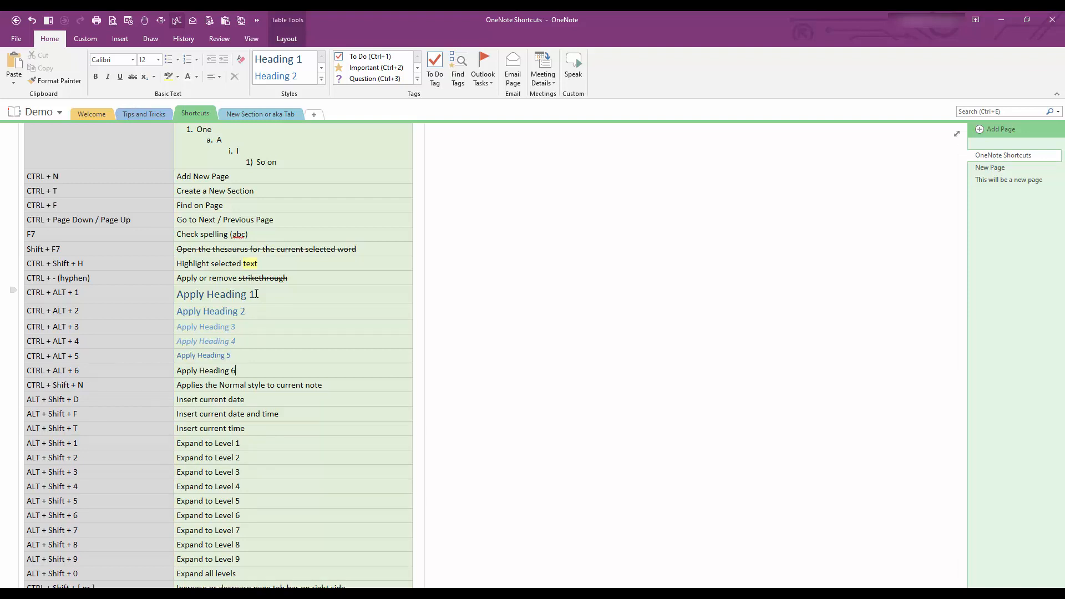
{"action": "key", "text": "Down"}
{"action": "key", "text": "ctrl+alt+6"}
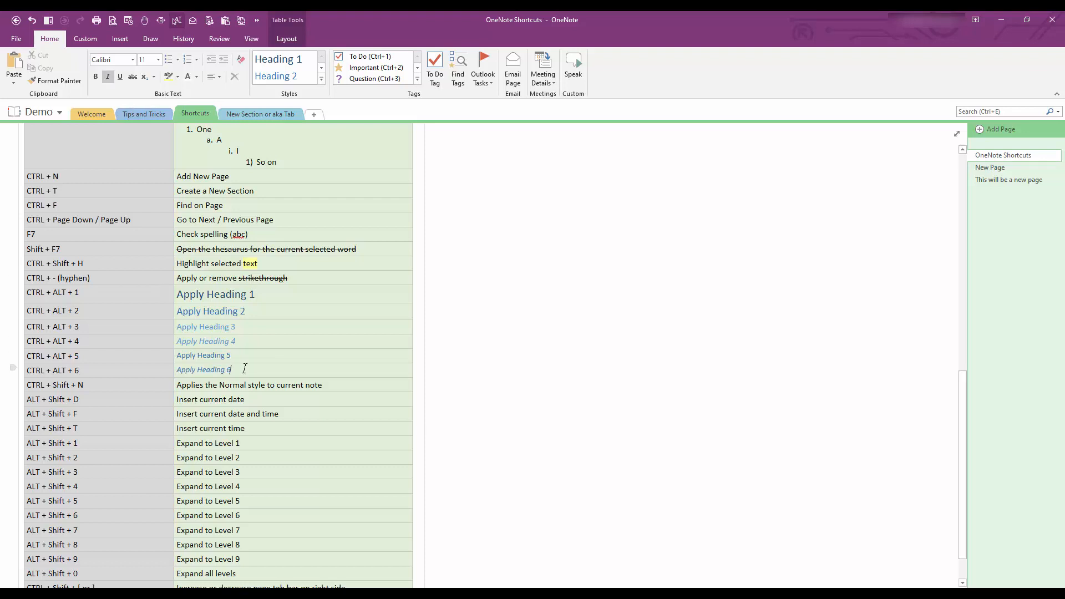
Return the "Apply Heading 1" text to the Normal style, and check Normal in the full list of styles.
{"action": "left_click", "coordinate": [249, 384]}
{"action": "left_click_drag", "start_coordinate": [259, 295], "coordinate": [175, 295]}
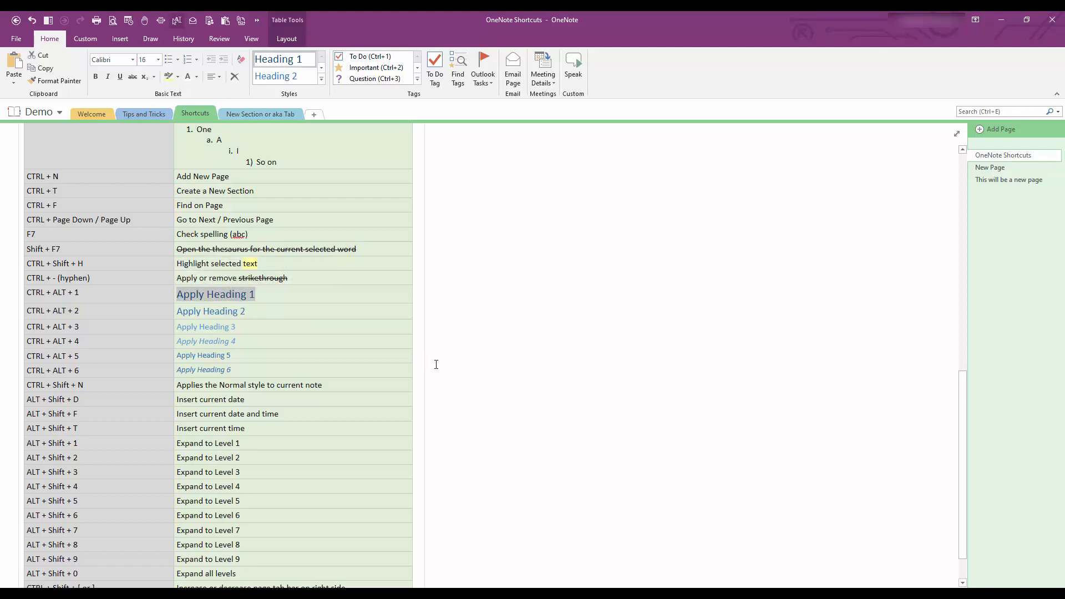
{"action": "key", "text": "ctrl+shift+n"}
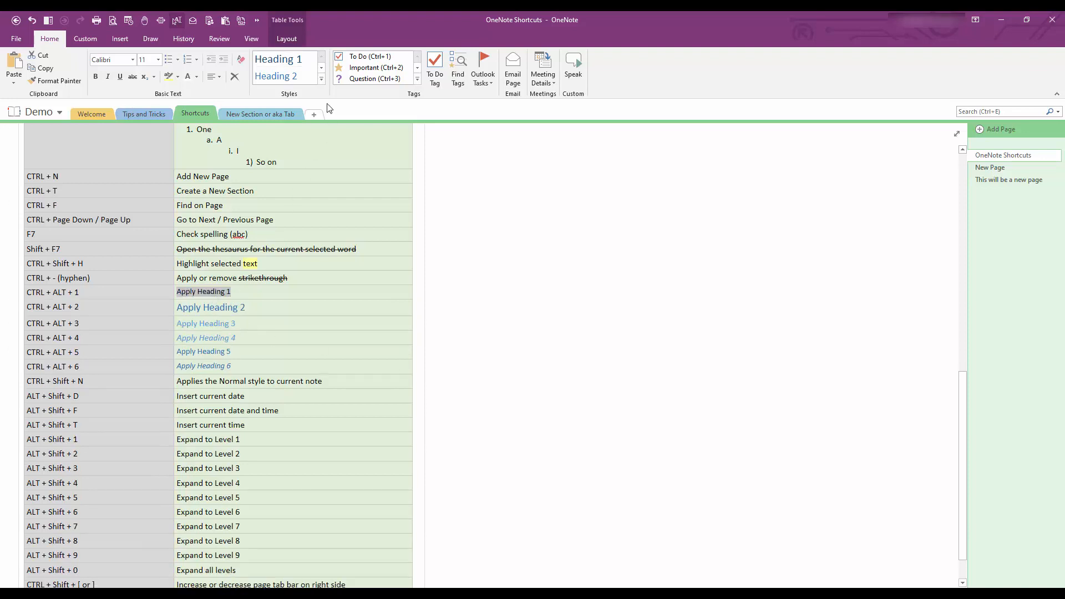
{"action": "left_click", "coordinate": [322, 78]}
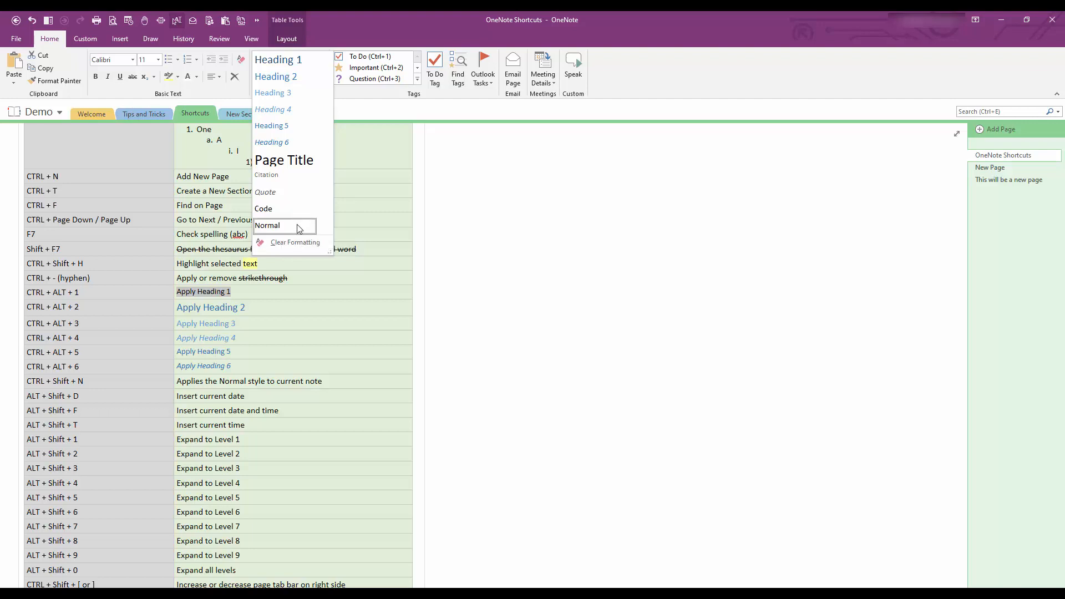
{"action": "left_click", "coordinate": [244, 290]}
{"action": "left_click", "coordinate": [227, 294]}
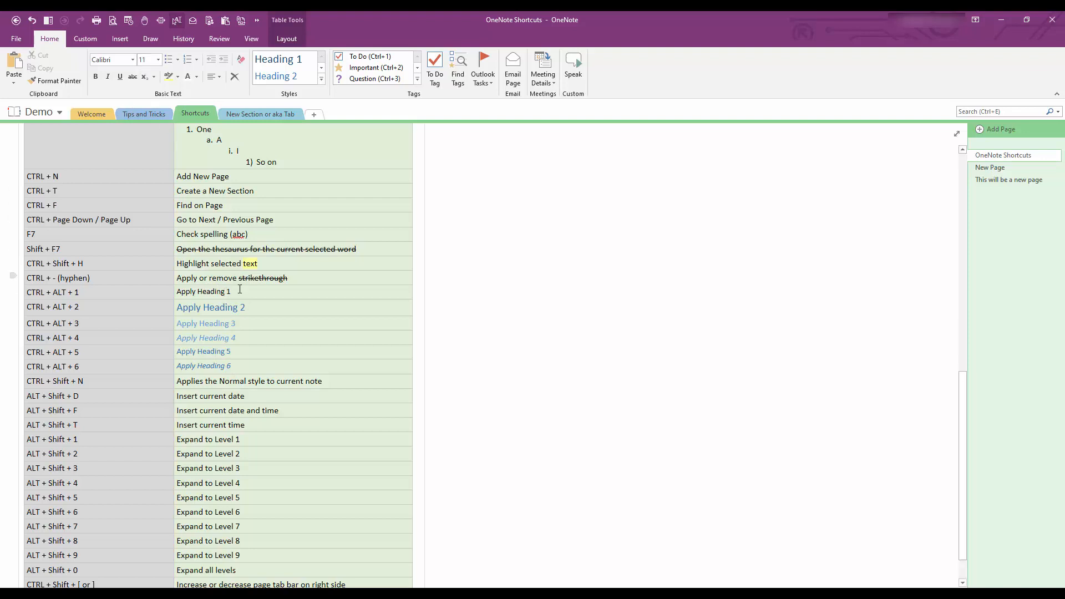
Insert the current date on a new line in the "Insert current date" cell.
{"action": "left_click", "coordinate": [221, 272]}
{"action": "key", "text": "Return"}
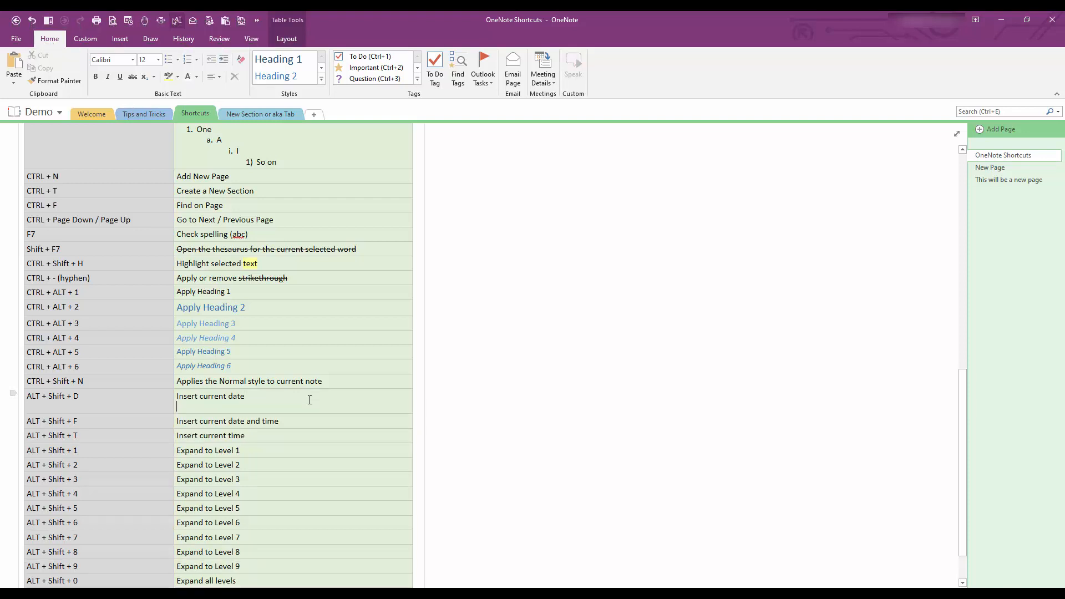
{"action": "key", "text": "alt+shift+d"}
{"action": "key", "text": "Left"}
{"action": "key", "text": "Left"}
{"action": "key", "text": "End"}
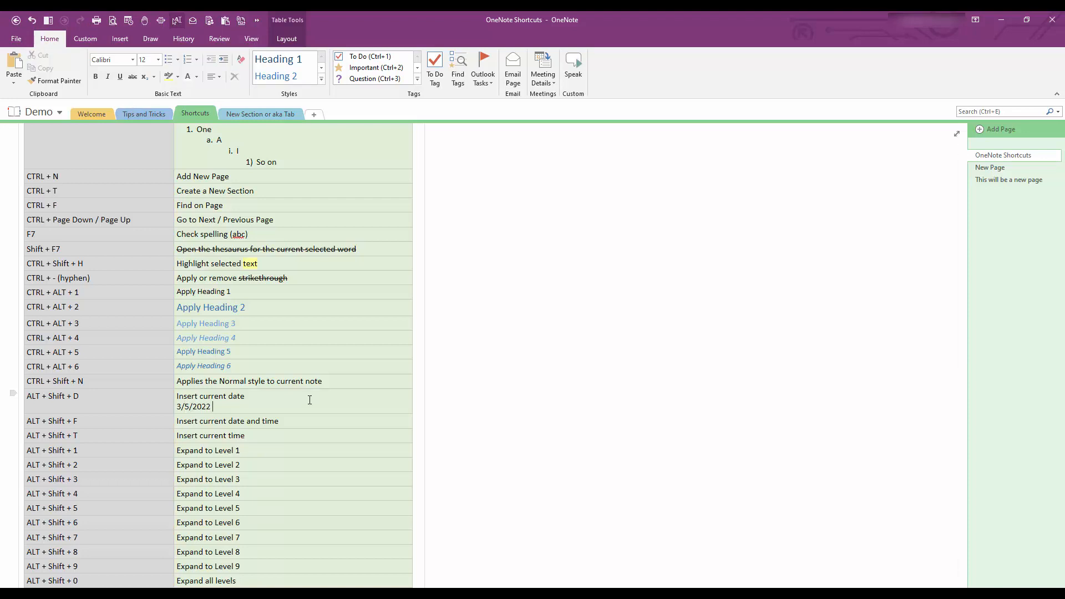
Insert the current date and time on a new line in the "Insert current date and time" cell.
{"action": "key", "text": "Down"}
{"action": "key", "text": "End"}
{"action": "key", "text": "Return"}
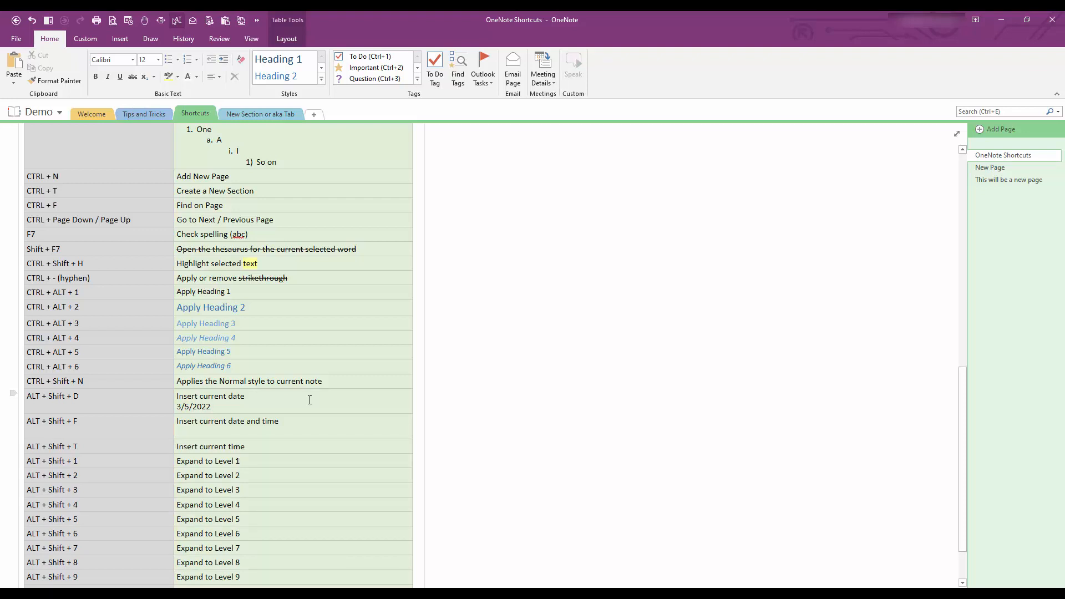
{"action": "key", "text": "alt+shift+f"}
Insert the current time on a new line in the "Insert current time" cell.
{"action": "left_click", "coordinate": [252, 448]}
{"action": "key", "text": "Return"}
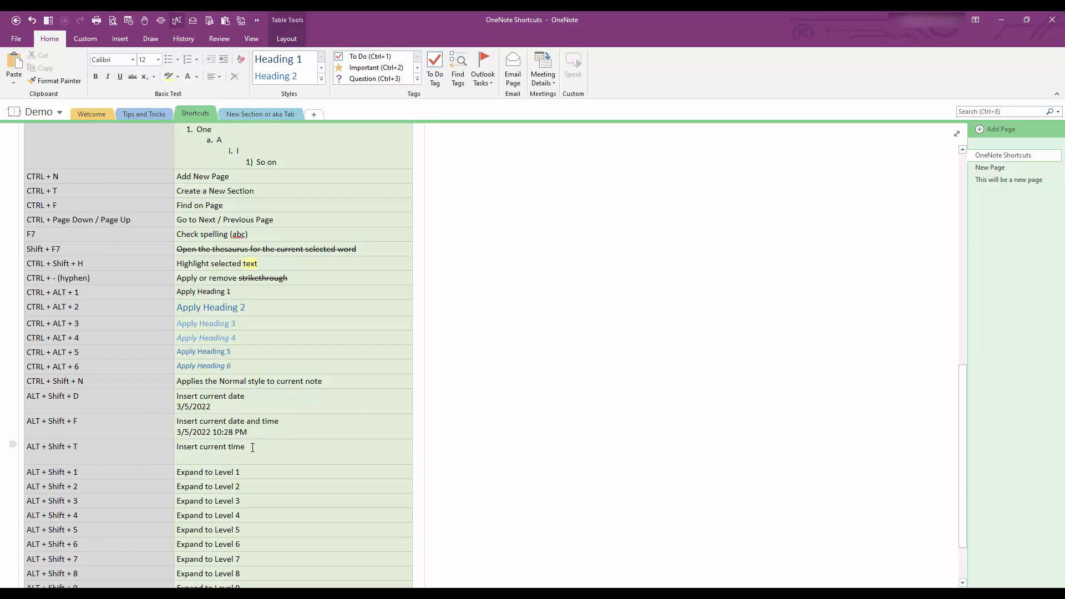
{"action": "key", "text": "alt+shift+t"}
{"action": "left_click_drag", "start_coordinate": [253, 433], "coordinate": [231, 440]}
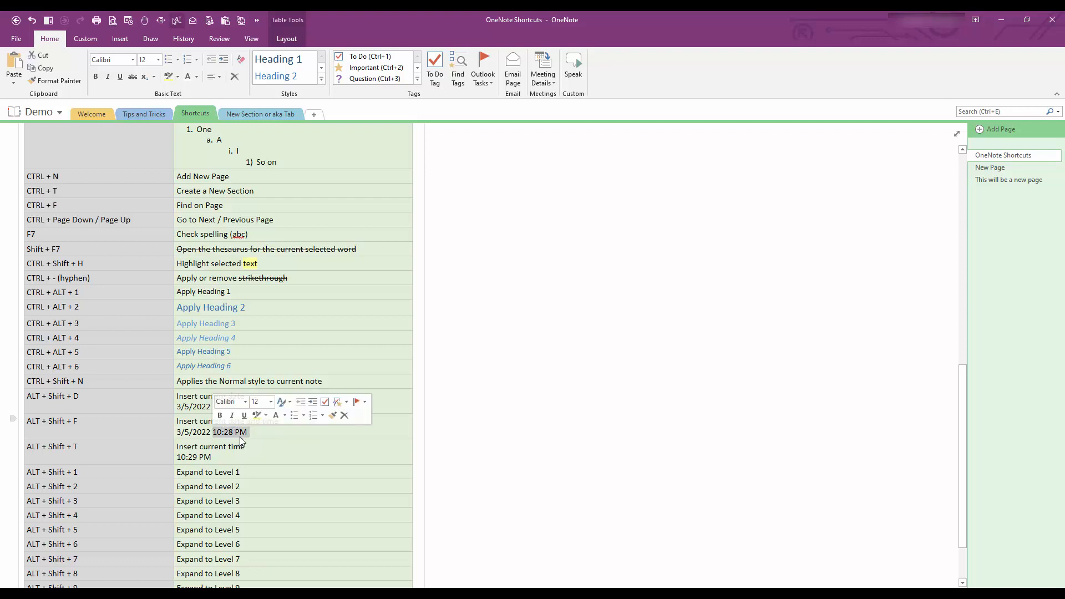
{"action": "left_click", "coordinate": [215, 460]}
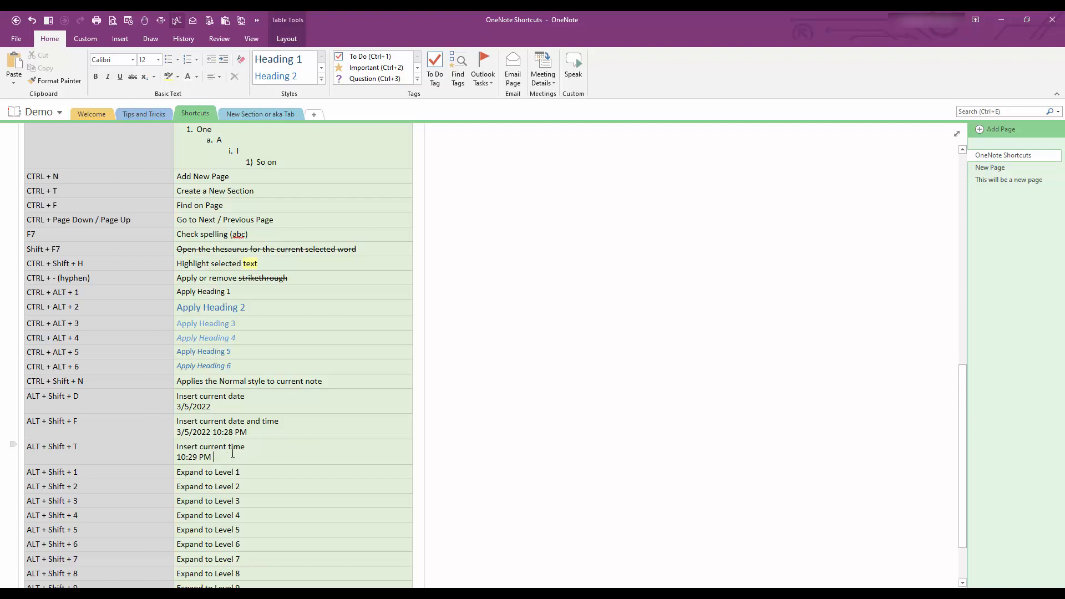
Create a note in the blank area beside the table with the lines One, Two, Three, Four and Five.
{"action": "scroll", "coordinate": [239, 458], "scroll_direction": "down", "scroll_amount": 3}
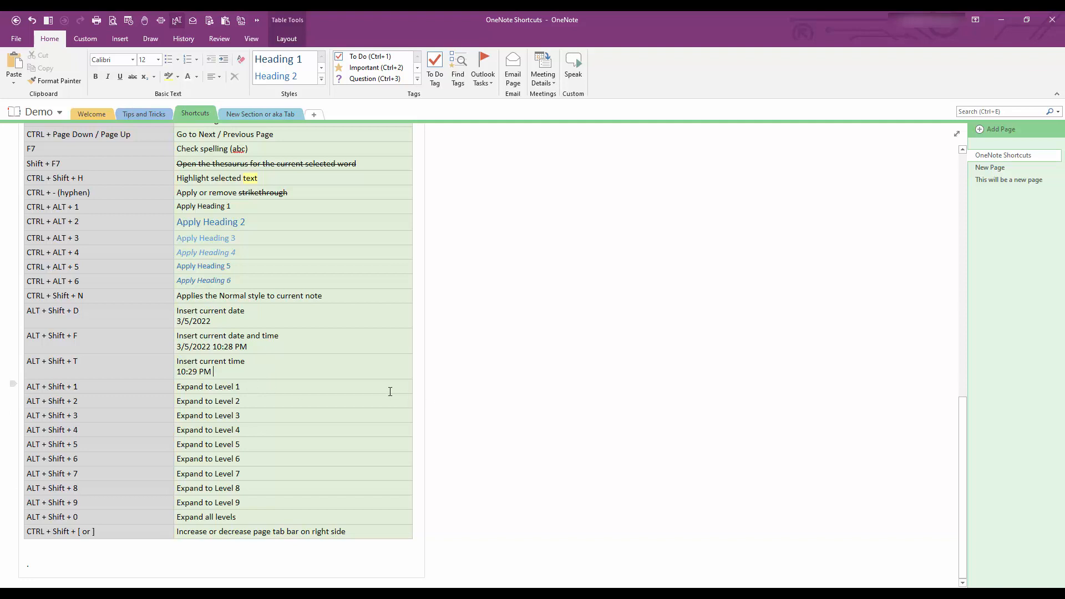
{"action": "left_click", "coordinate": [480, 384]}
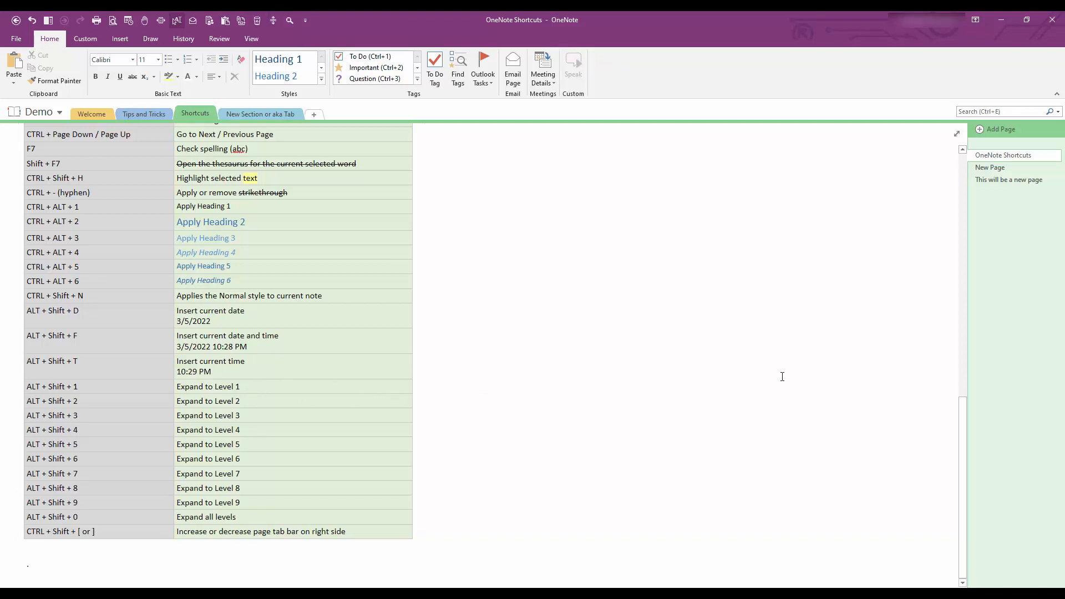
{"action": "type", "text": "One"}
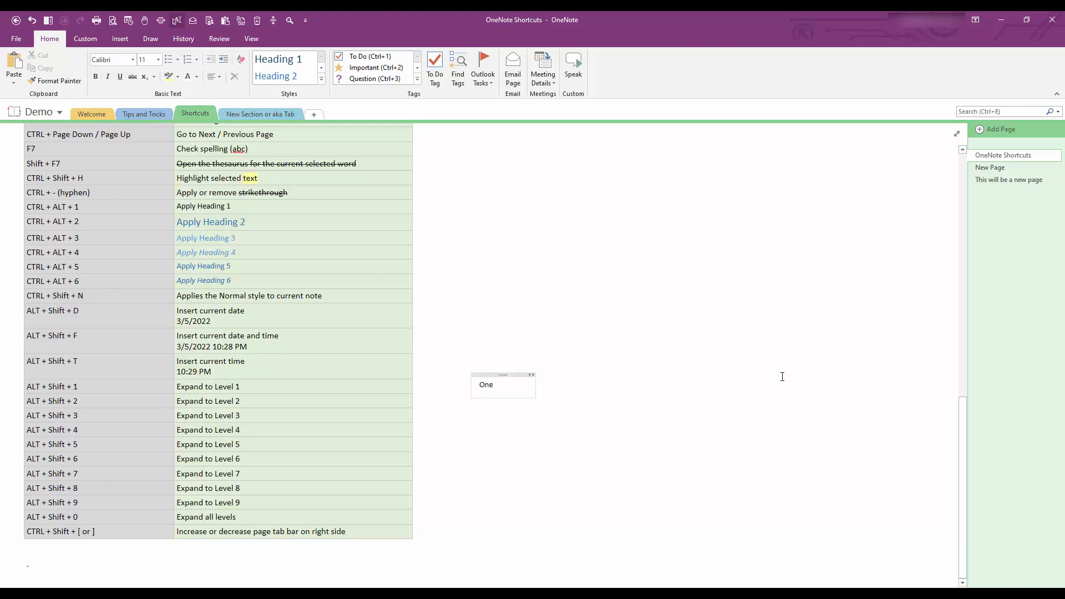
{"action": "key", "text": "Return"}
{"action": "type", "text": "Two"}
{"action": "key", "text": "Return"}
{"action": "type", "text": "Three"}
{"action": "key", "text": "Return"}
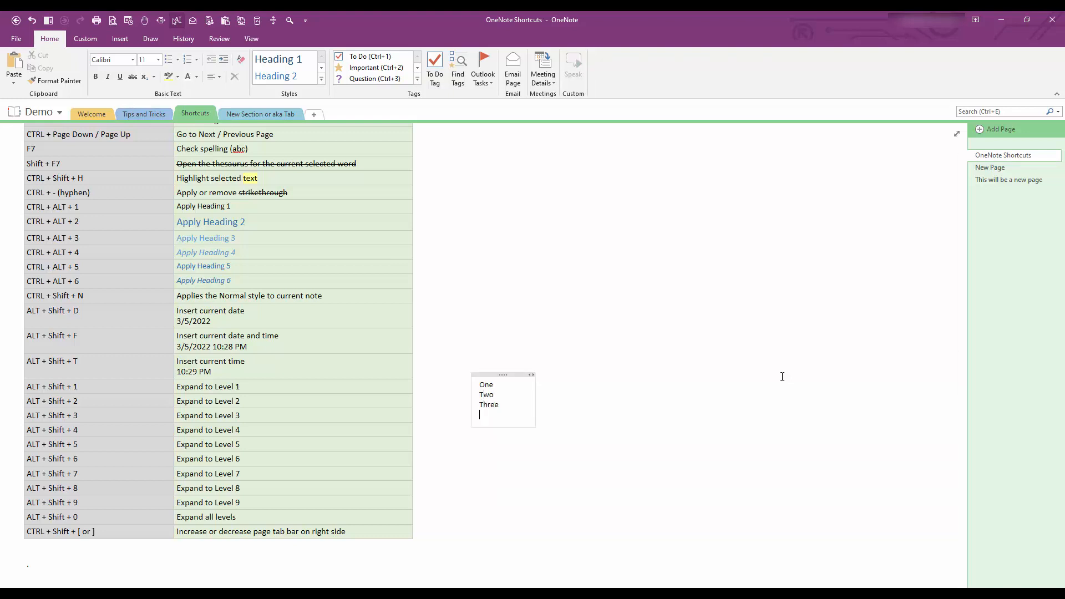
{"action": "type", "text": "Frou"}
{"action": "key", "text": "BackSpace"}
{"action": "key", "text": "BackSpace"}
{"action": "key", "text": "BackSpace"}
{"action": "type", "text": "our"}
{"action": "key", "text": "Return"}
{"action": "type", "text": "Five"}
Turn the five lines One to Five into a numbered list and place the cursor after One.
{"action": "key", "text": "shift+Home"}
{"action": "key", "text": "shift+Up"}
{"action": "key", "text": "shift+Up"}
{"action": "key", "text": "shift+Up"}
{"action": "key", "text": "shift+Up"}
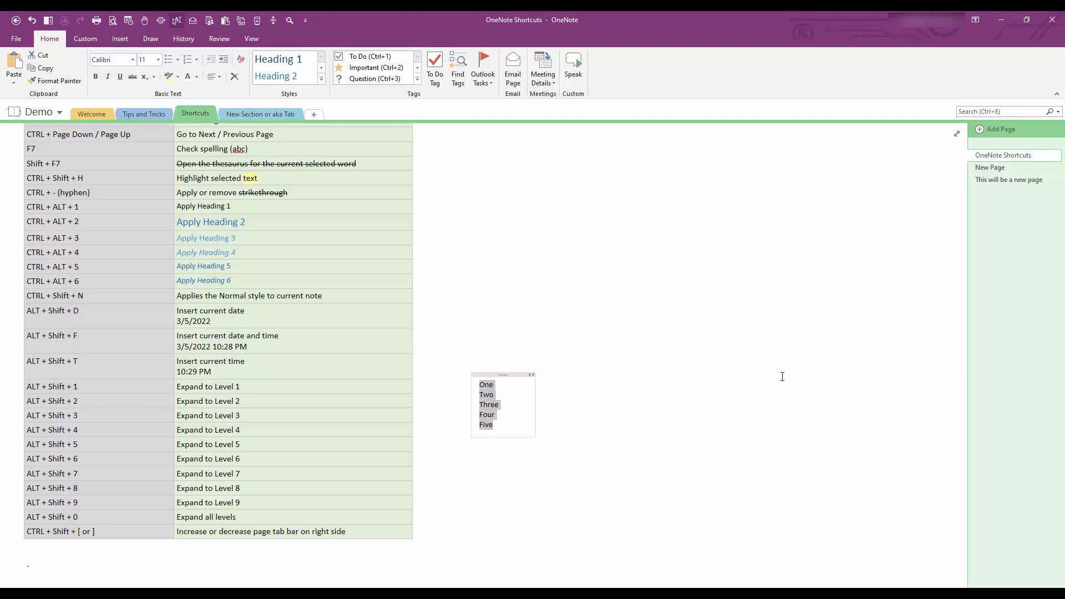
{"action": "key", "text": "ctrl+slash"}
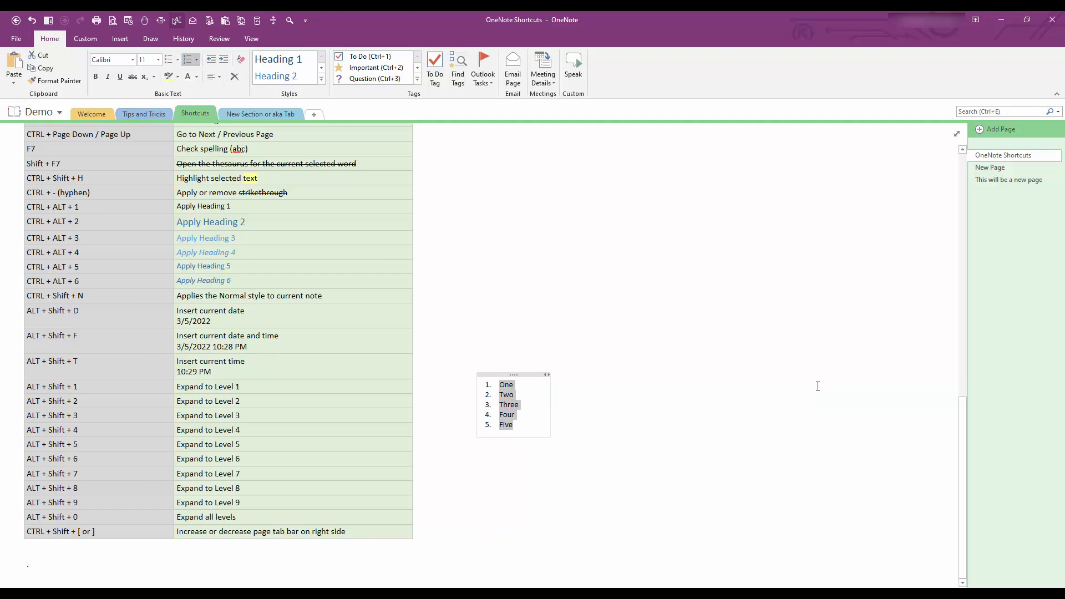
{"action": "left_click", "coordinate": [538, 386]}
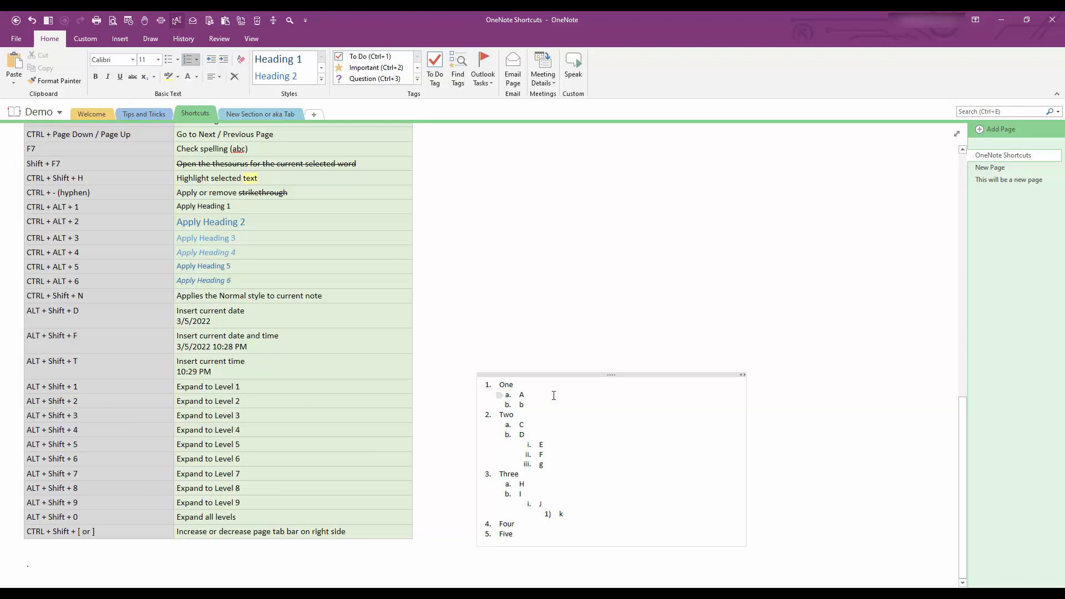
Collapse the numbered outline to level 1 and expand only the sub-items of One.
{"action": "left_click", "coordinate": [530, 388]}
{"action": "key", "text": "alt+shift+1"}
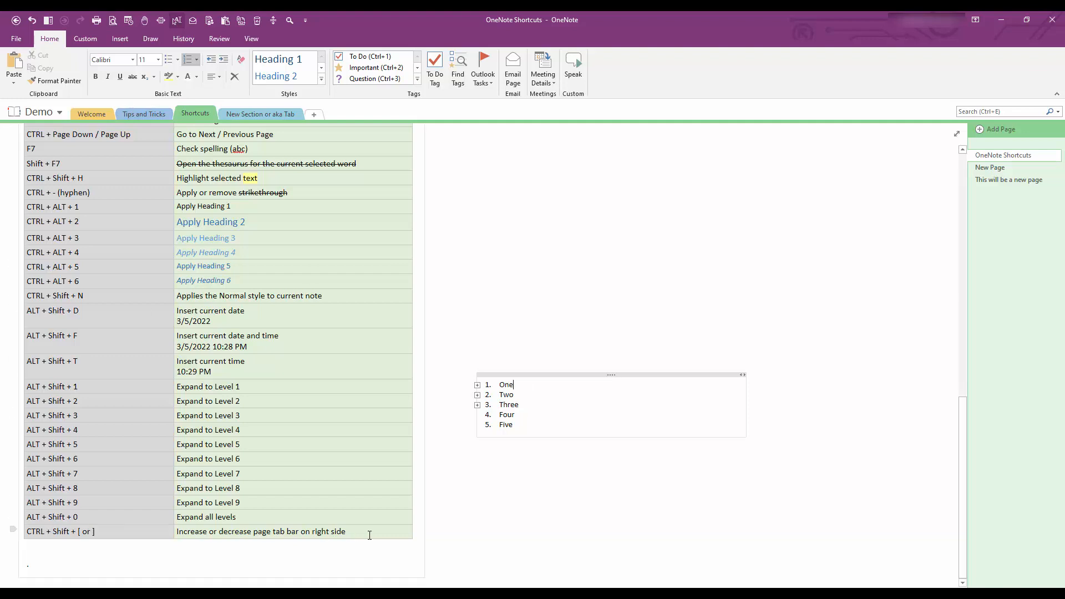
{"action": "key", "text": "alt+shift+plus"}
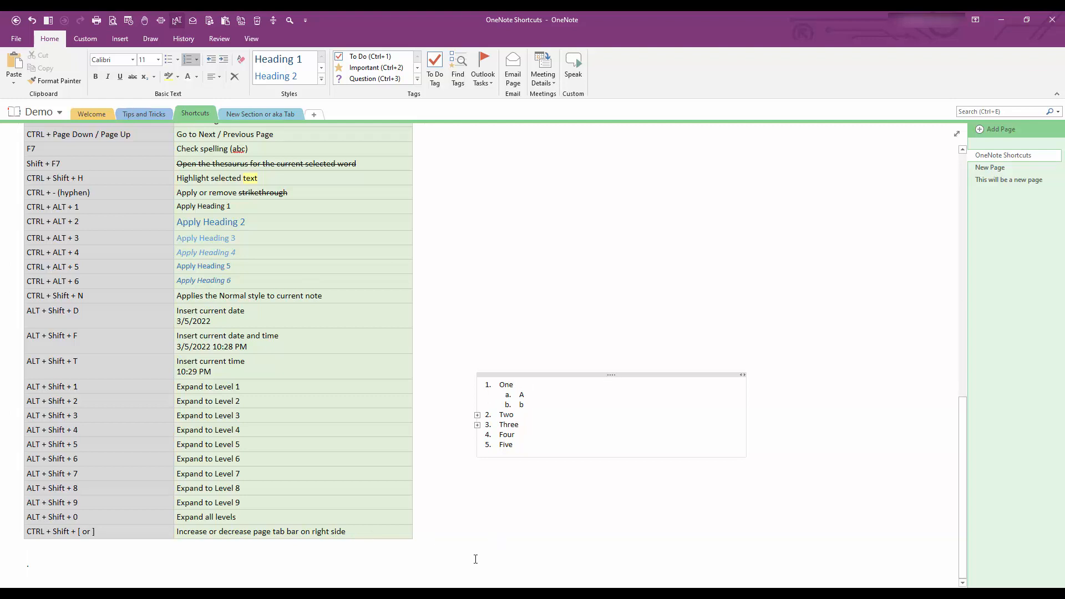
Select the whole numbered outline and expand all its levels.
{"action": "left_click", "coordinate": [516, 444]}
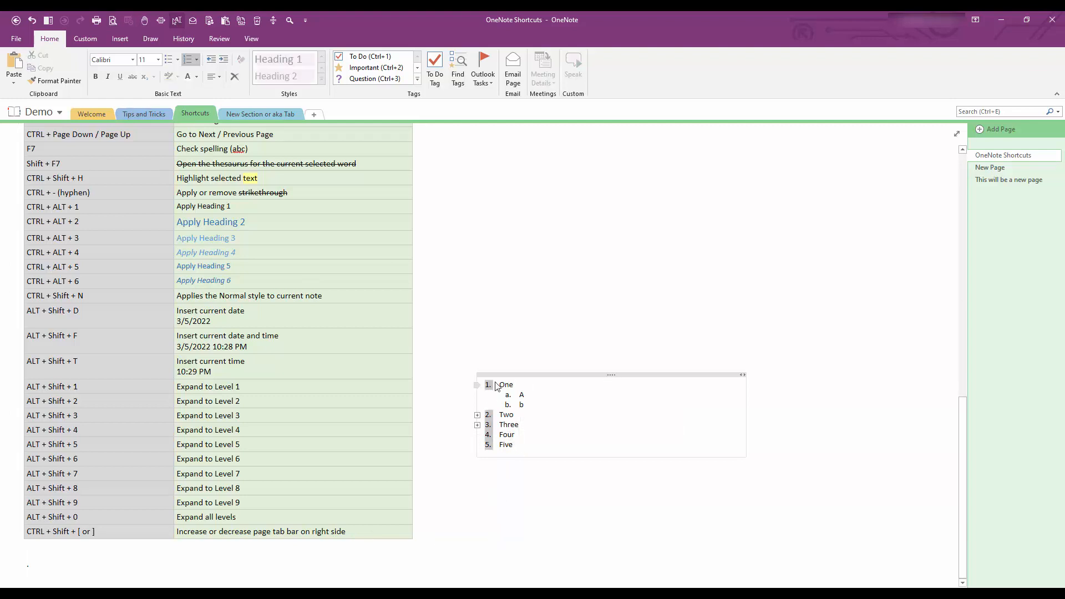
{"action": "left_click", "coordinate": [527, 375]}
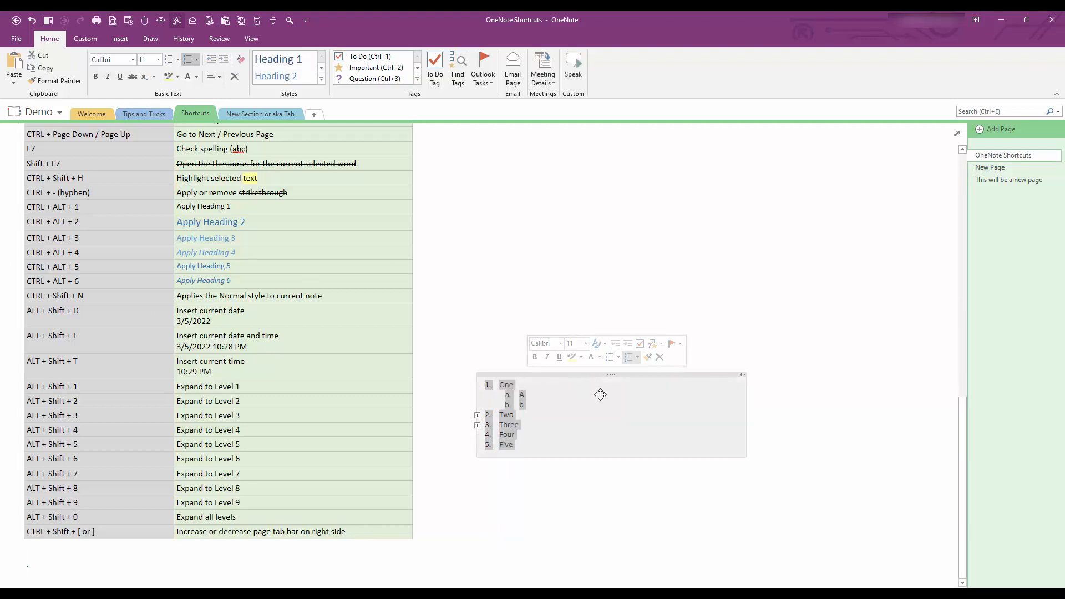
{"action": "key", "text": "alt+shift+0"}
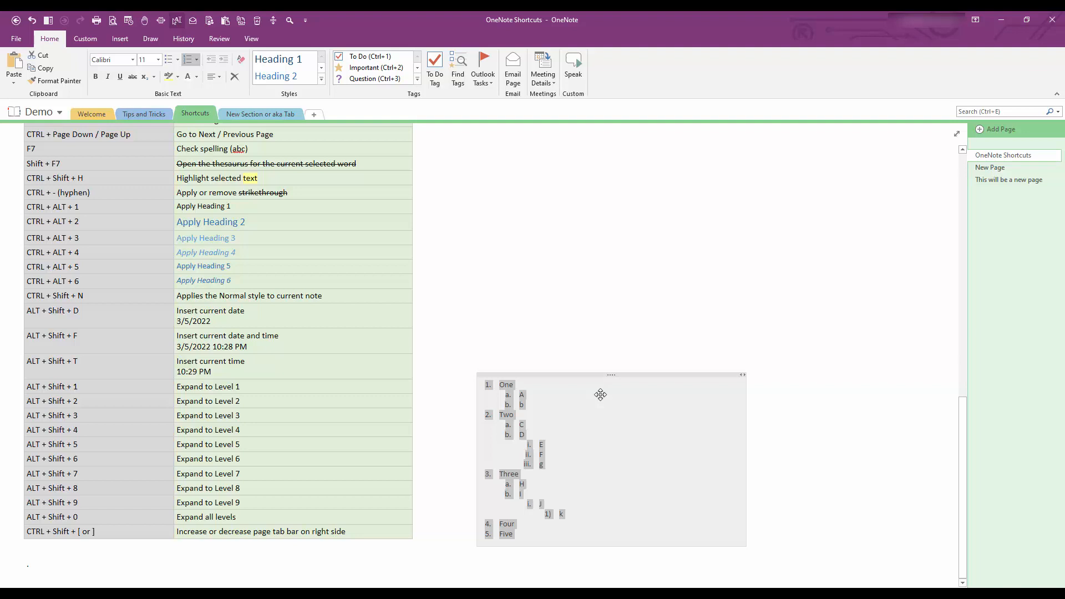
{"action": "left_click", "coordinate": [606, 426]}
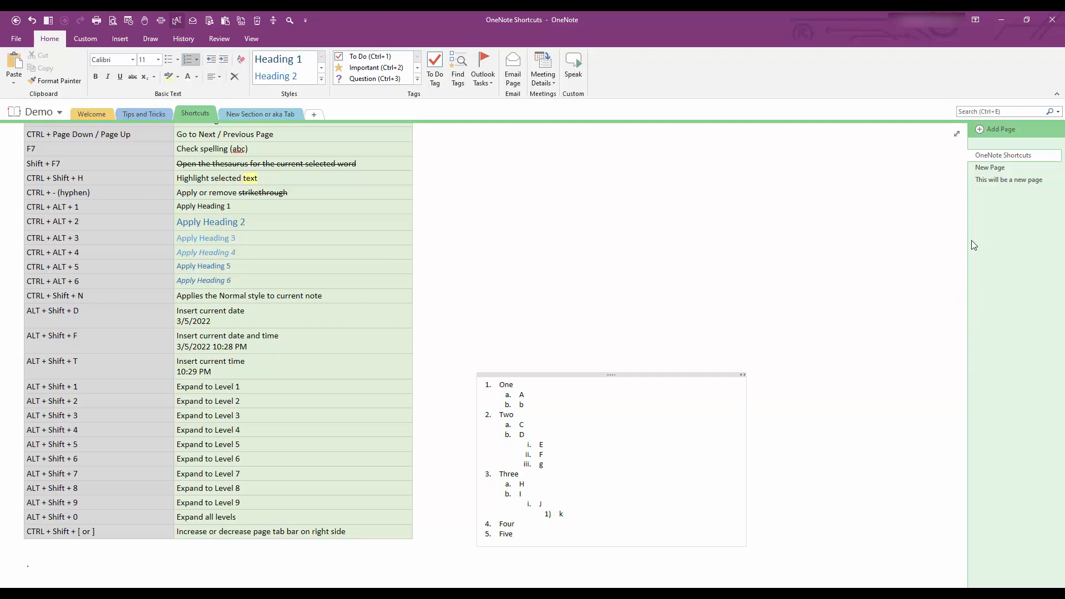
Widen the page tab bar by its edge and further in small steps with the CTRL + Shift + [ command from the table.
{"action": "left_click_drag", "start_coordinate": [968, 254], "coordinate": [930, 254]}
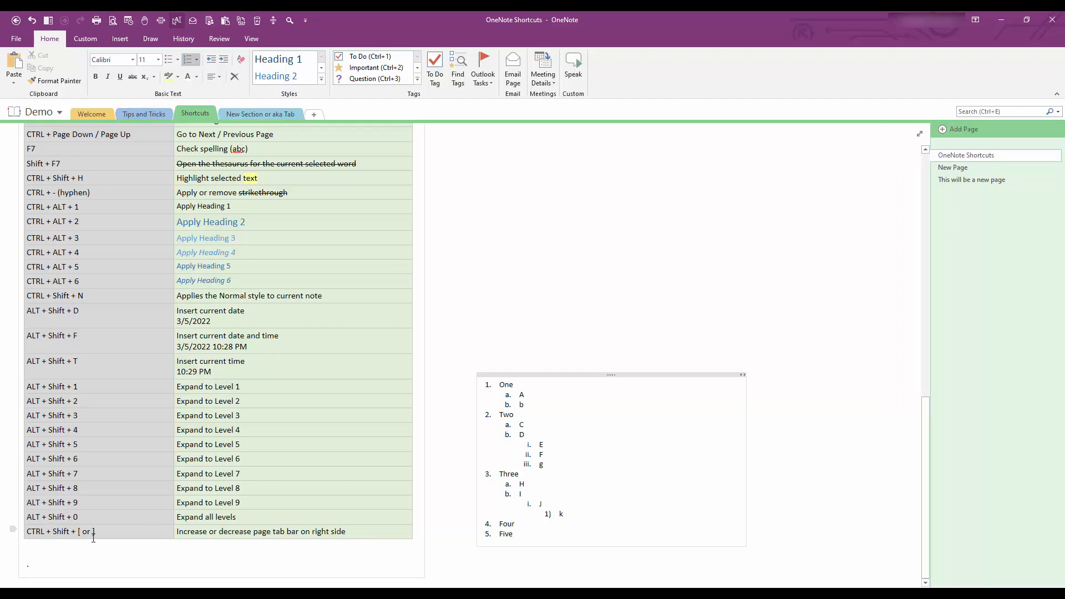
{"action": "left_click", "coordinate": [648, 211]}
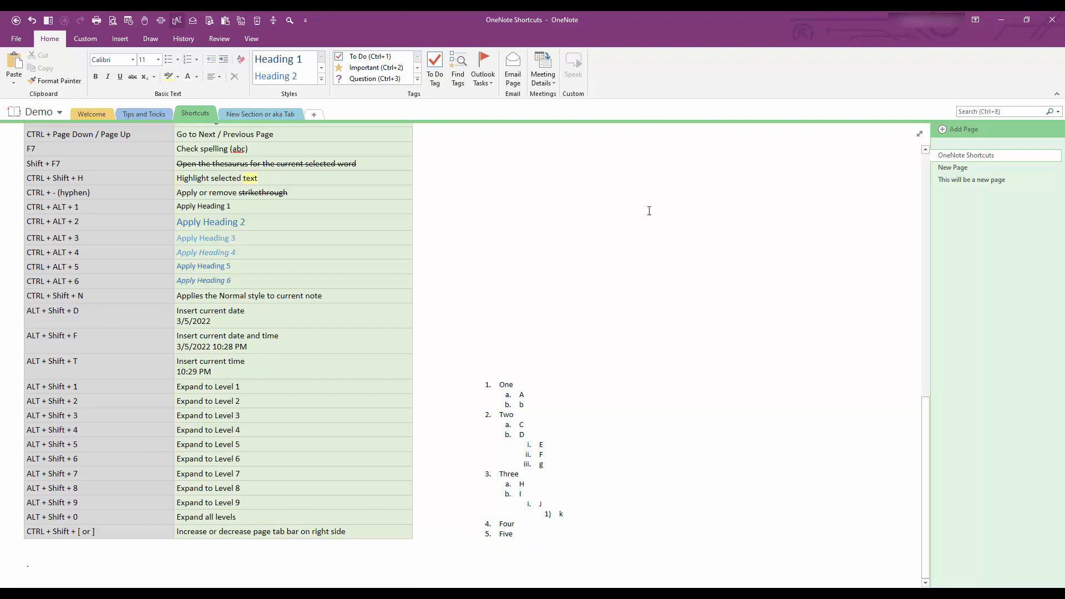
{"action": "key", "text": "ctrl+shift+bracketleft"}
{"action": "key", "text": "ctrl+shift+bracketleft"}
{"action": "key", "text": "ctrl+shift+bracketleft"}
{"action": "key", "text": "ctrl+shift+bracketleft"}
{"action": "key", "text": "ctrl+shift+bracketleft"}
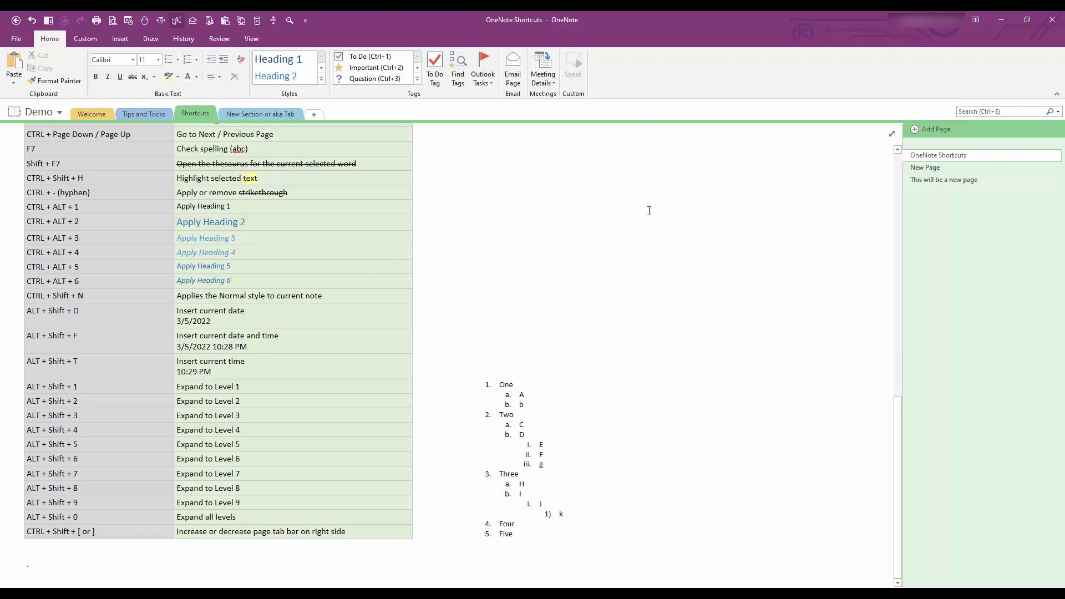
{"action": "key", "text": "ctrl+shift+bracketleft"}
{"action": "key", "text": "ctrl+shift+bracketleft"}
{"action": "key", "text": "ctrl+shift+bracketleft"}
{"action": "key", "text": "ctrl+shift+bracketleft"}
{"action": "key", "text": "ctrl+shift+bracketleft"}
{"action": "key", "text": "ctrl+shift+bracketleft"}
{"action": "key", "text": "ctrl+shift+bracketleft"}
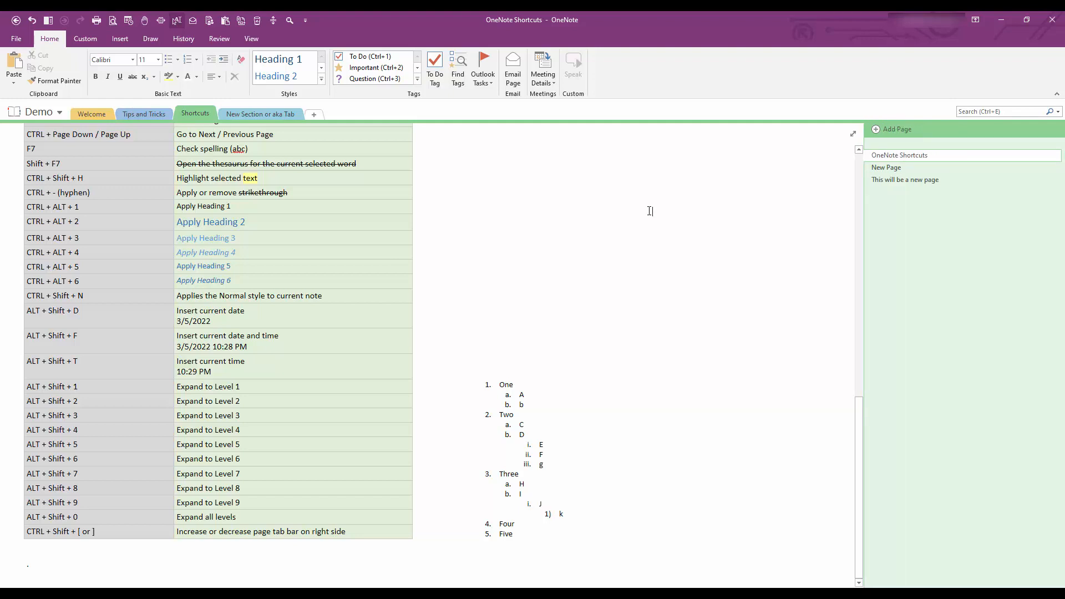
Narrow the page tab bar in small steps until it is close to its original width.
{"action": "key", "text": "ctrl+shift+bracketright"}
{"action": "key", "text": "ctrl+shift+bracketright"}
{"action": "key", "text": "ctrl+shift+bracketright"}
{"action": "key", "text": "ctrl+shift+bracketright"}
{"action": "key", "text": "ctrl+shift+bracketright"}
{"action": "key", "text": "ctrl+shift+bracketright"}
{"action": "key", "text": "ctrl+shift+bracketright"}
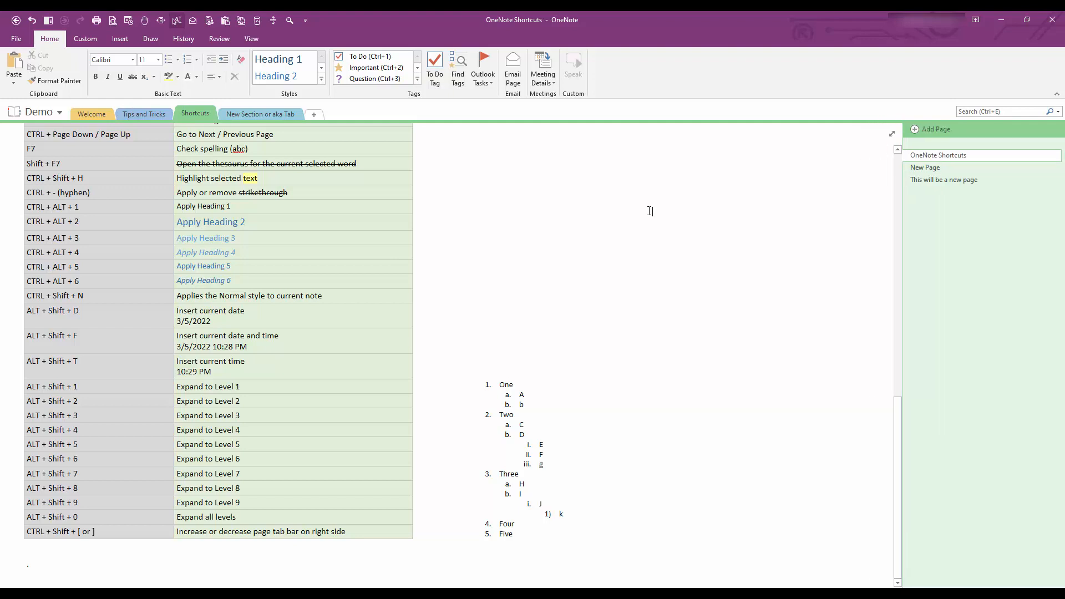
{"action": "key", "text": "ctrl+shift+bracketright"}
{"action": "key", "text": "ctrl+shift+bracketright"}
{"action": "key", "text": "ctrl+shift+bracketright"}
{"action": "key", "text": "ctrl+shift+bracketright"}
{"action": "key", "text": "ctrl+shift+bracketright"}
{"action": "key", "text": "ctrl+shift+bracketright"}
{"action": "key", "text": "ctrl+shift+bracketright"}
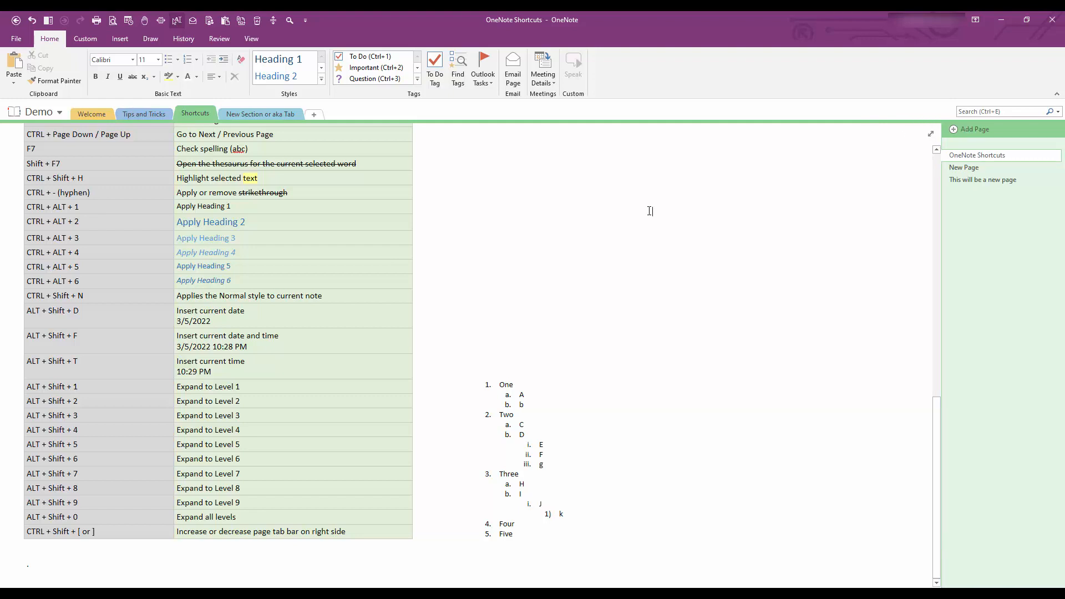
{"action": "key", "text": "ctrl+shift+bracketright"}
{"action": "key", "text": "ctrl+shift+bracketright"}
{"action": "key", "text": "ctrl+shift+bracketright"}
{"action": "key", "text": "ctrl+shift+bracketright"}
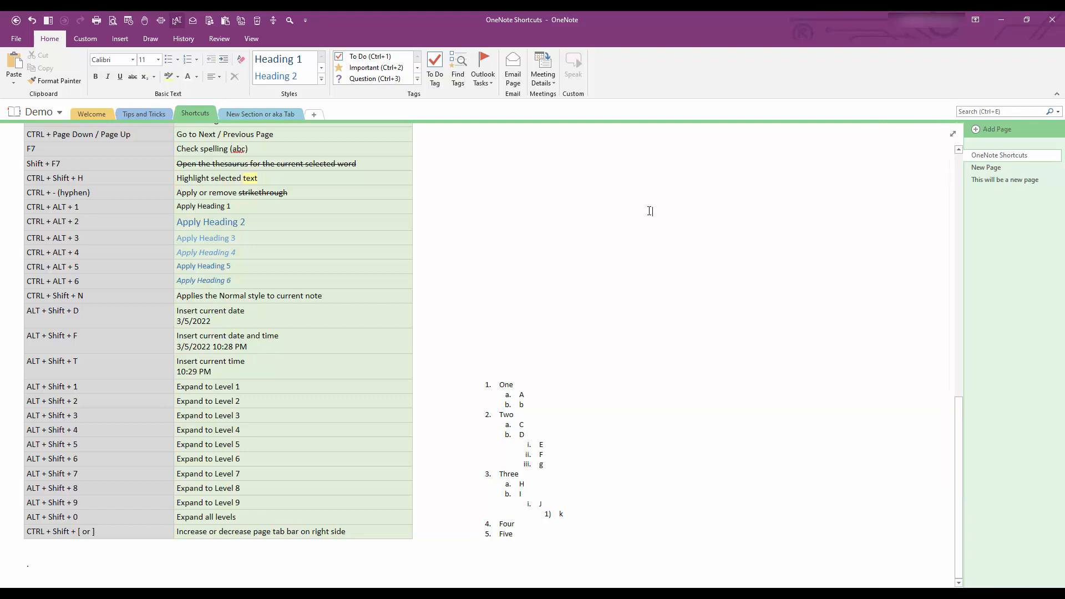